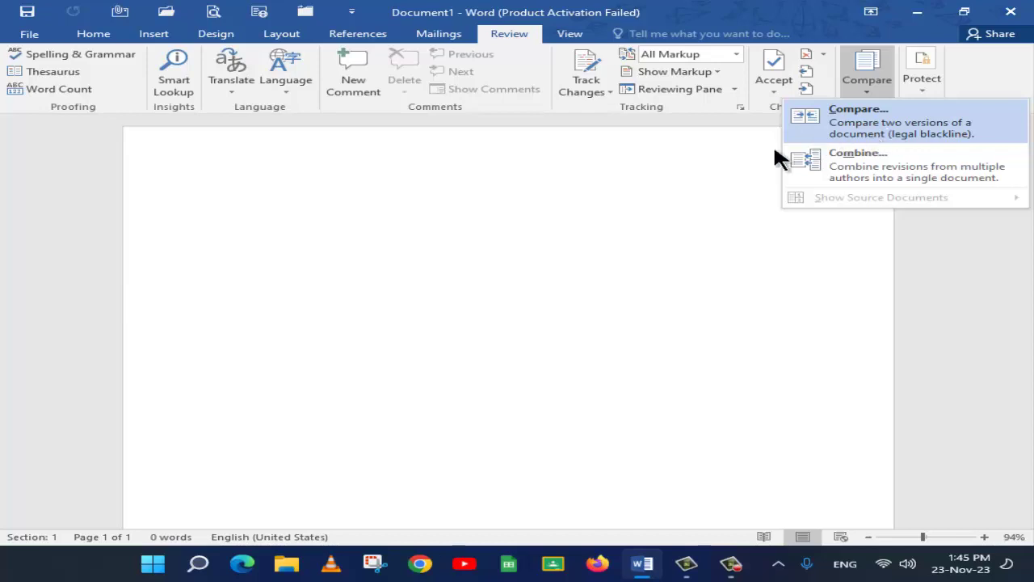
Step: Open the recent document "Fundametal of Computer current version" from the Compare Groups folder
click(392, 193)
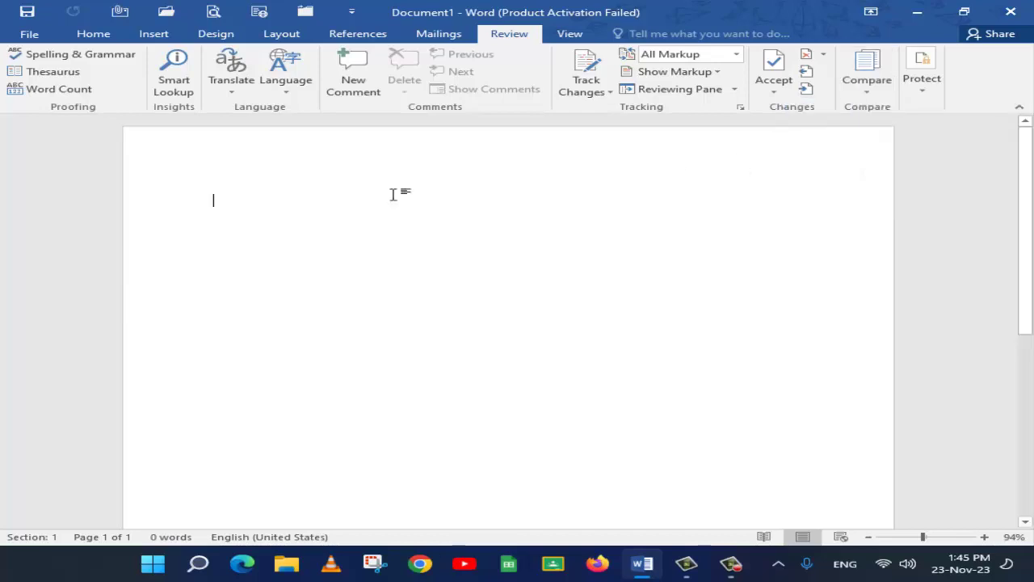
click(34, 35)
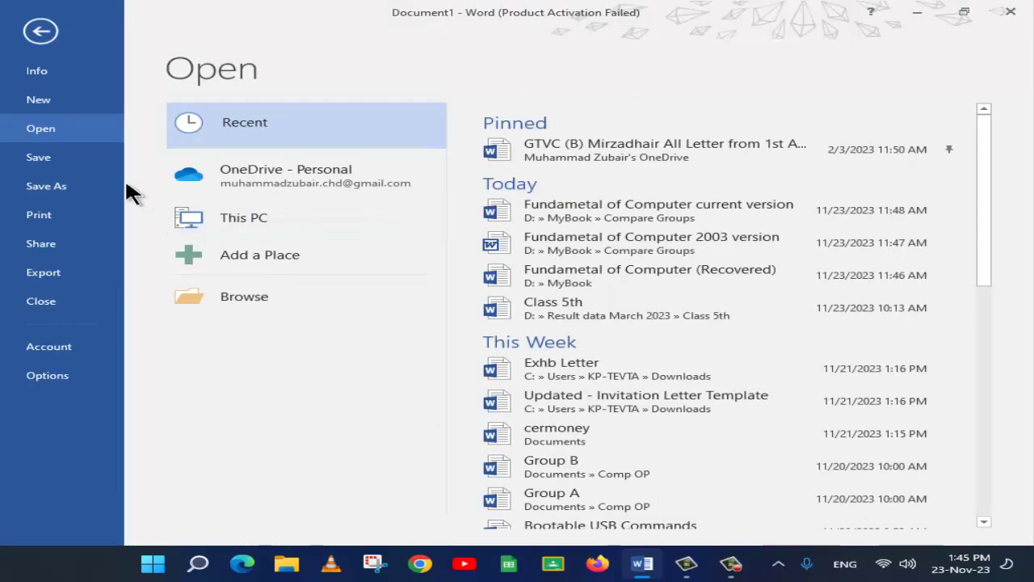
click(542, 213)
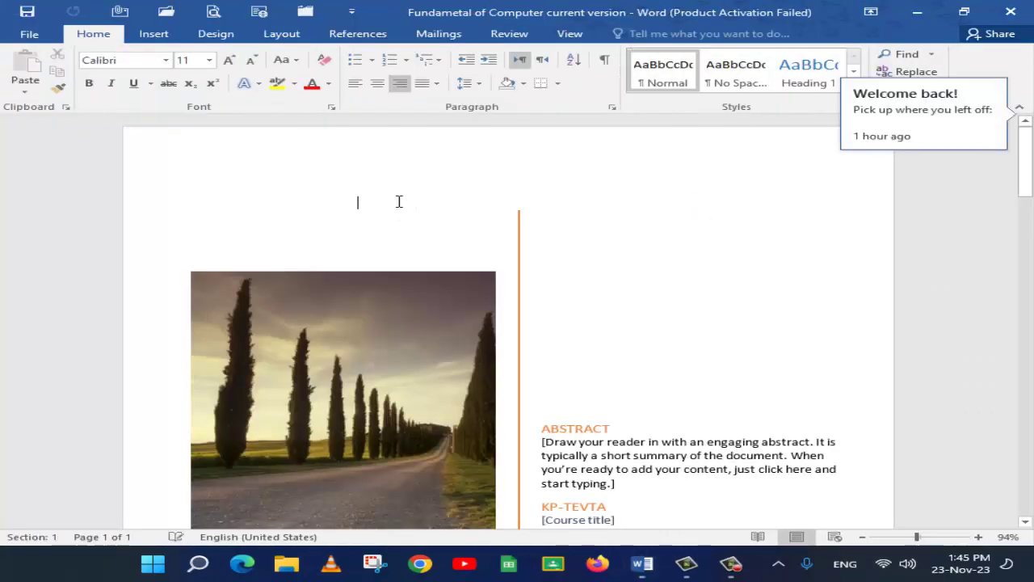
Step: Move the "Table of Contents" heading from the end of the cover page to directly above its entries on page 2
scroll(622, 168, down, 10)
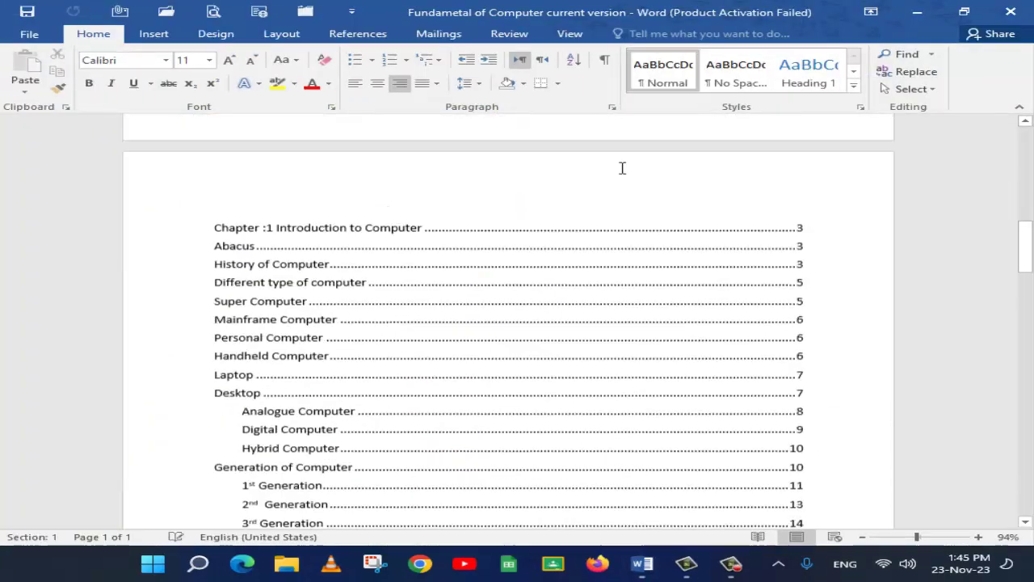
scroll(622, 168, up, 5)
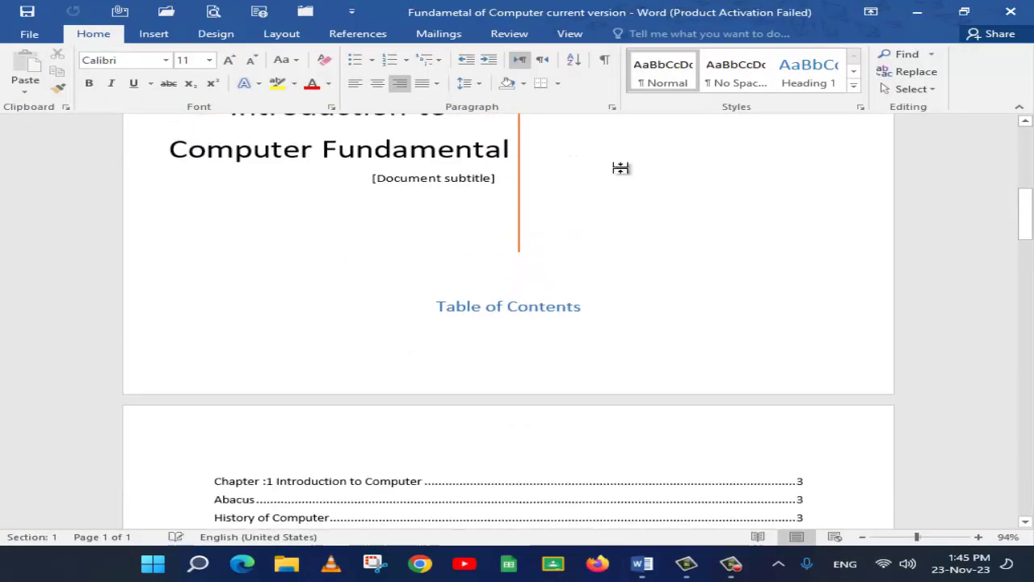
scroll(621, 167, down, 5)
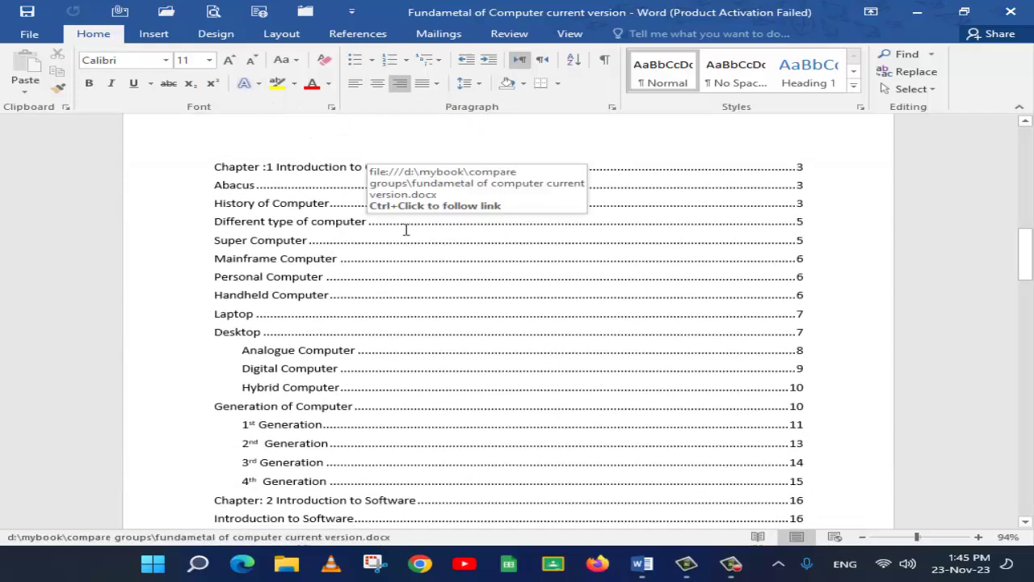
scroll(407, 229, up, 3)
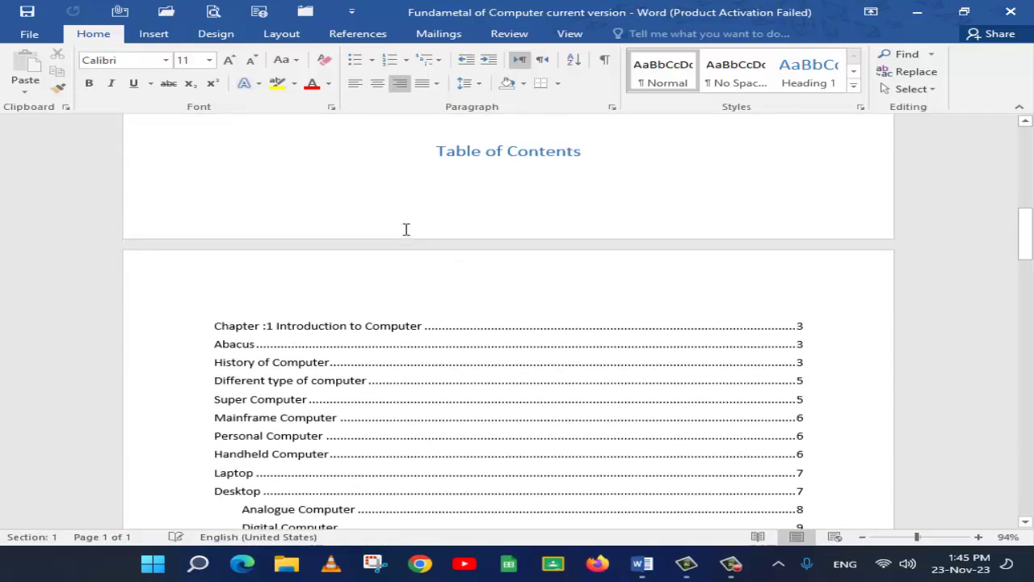
click(426, 157)
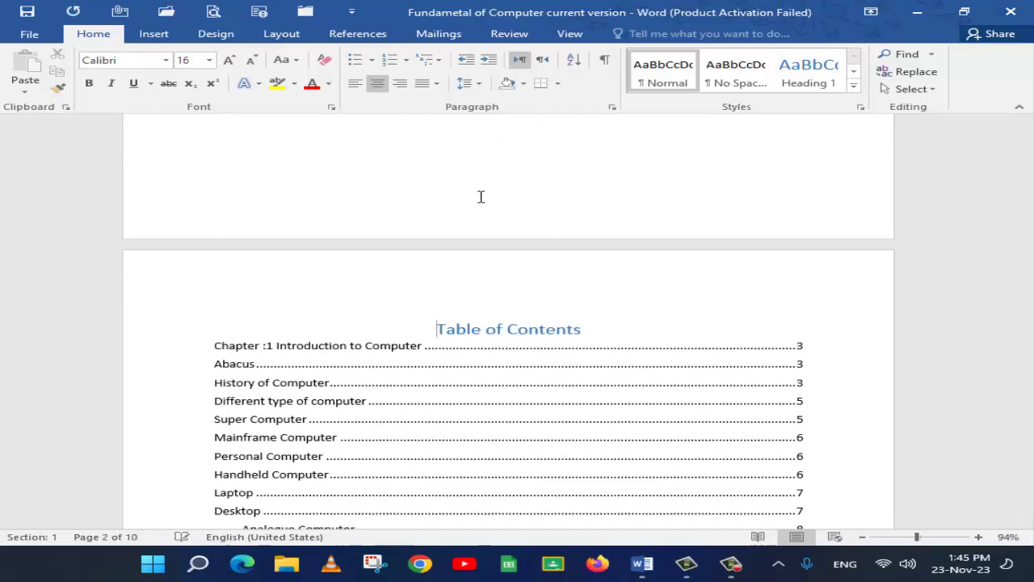
scroll(481, 197, down, 2)
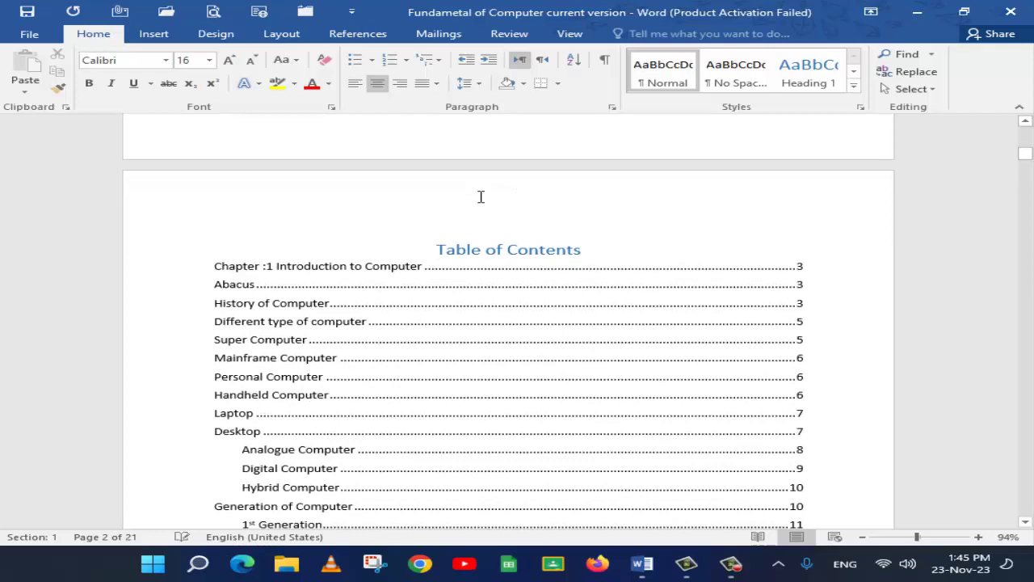
scroll(481, 198, down, 2)
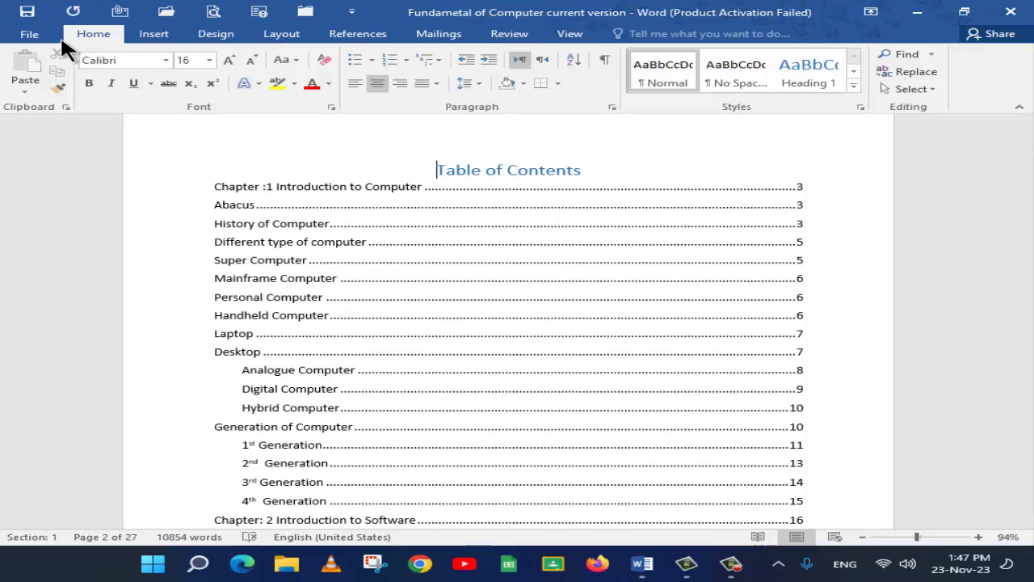
key(F12)
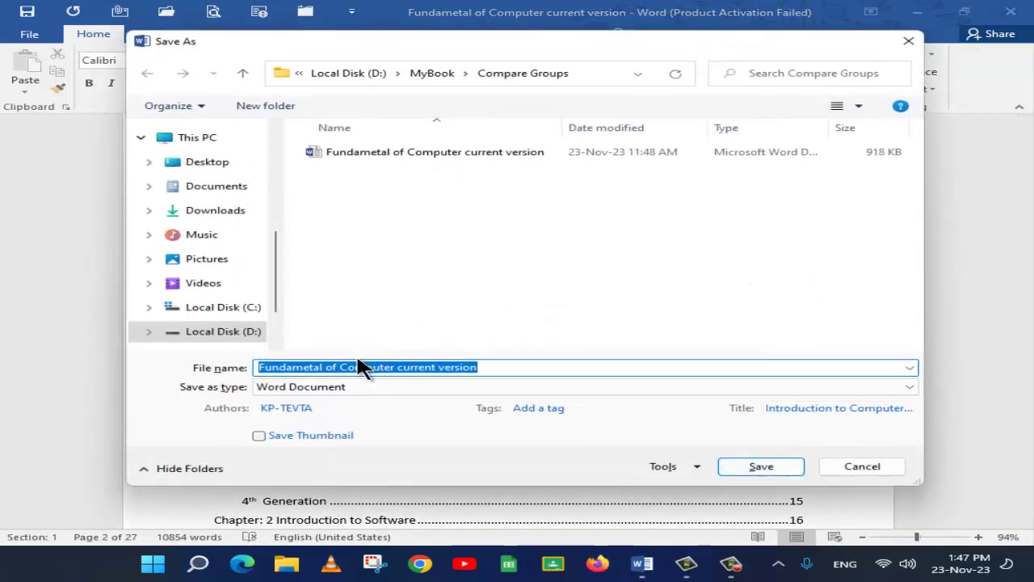
click(331, 386)
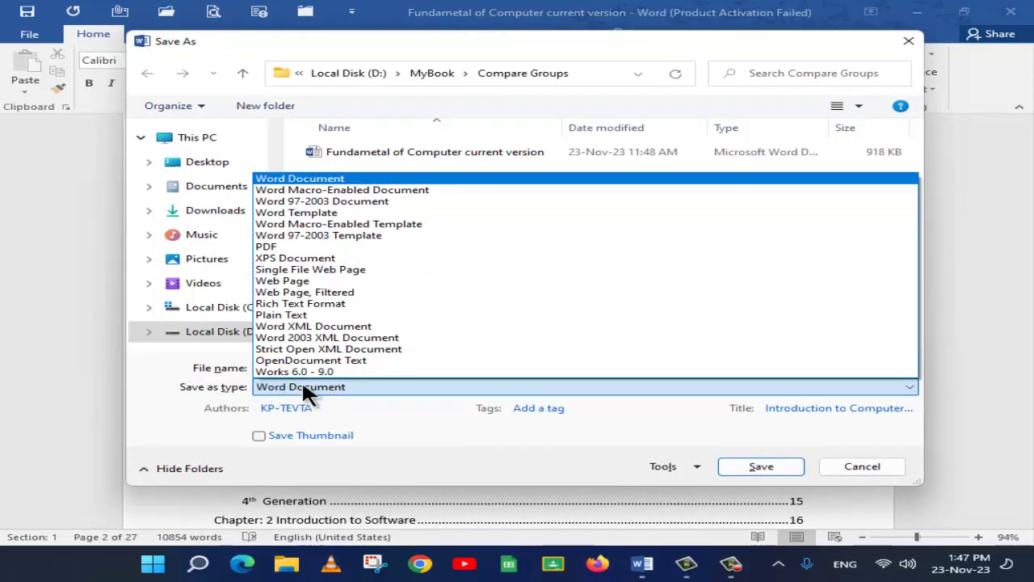
click(330, 203)
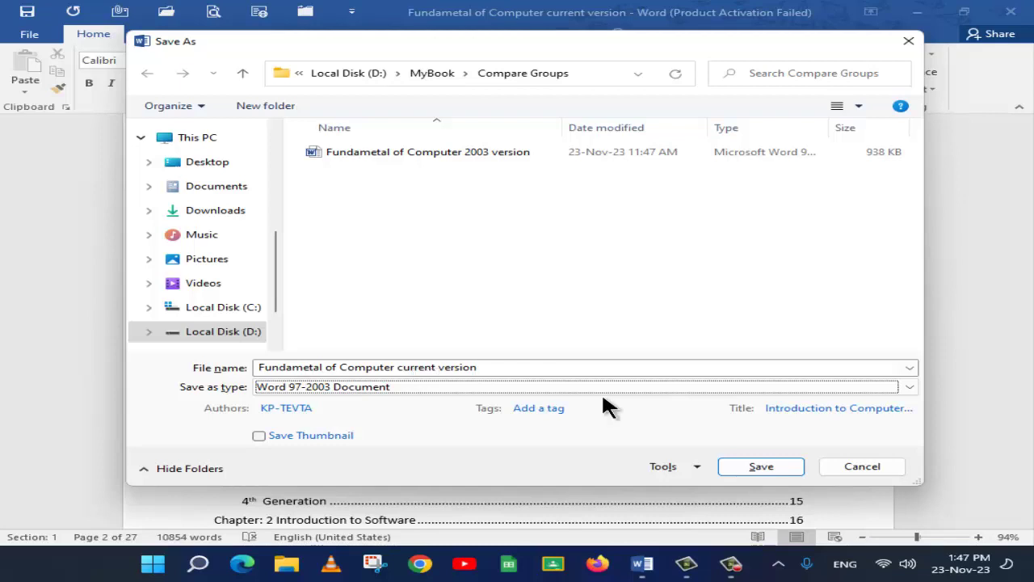
click(861, 466)
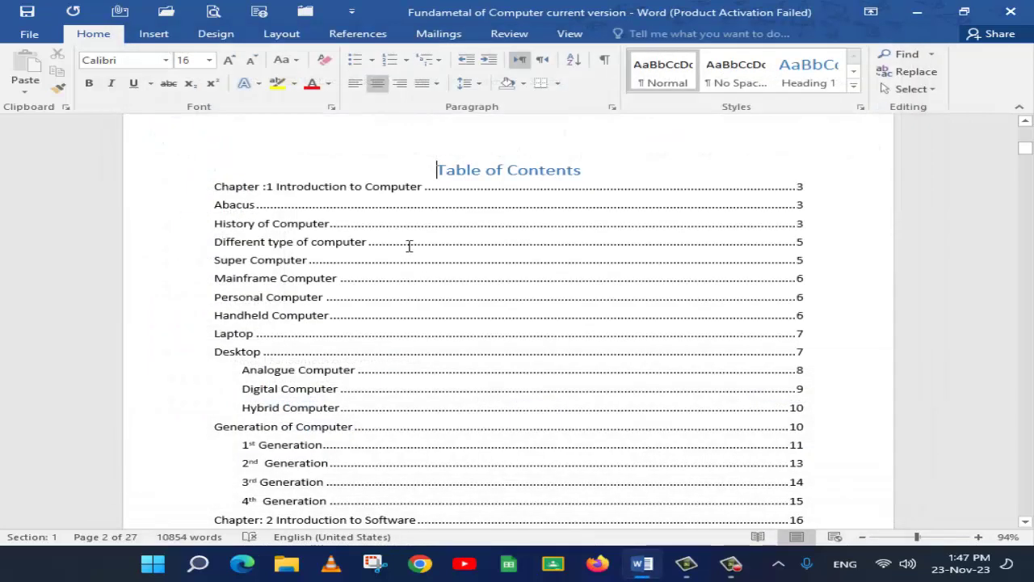
Step: Start a comparison of two document versions with "Fundametal of Computer current version" from the Compare Groups folder as the original document
click(521, 42)
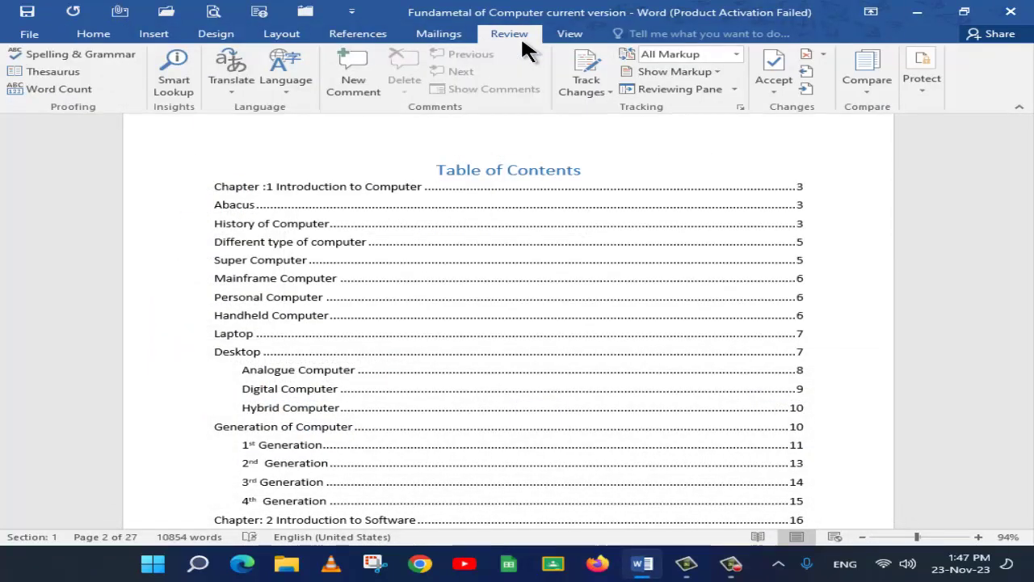
click(859, 86)
click(803, 111)
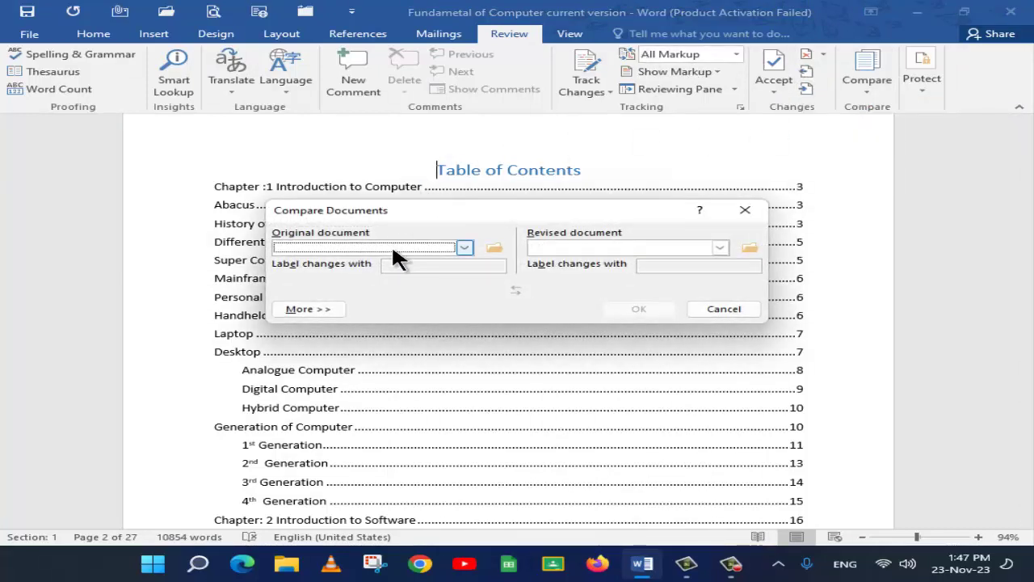
click(392, 248)
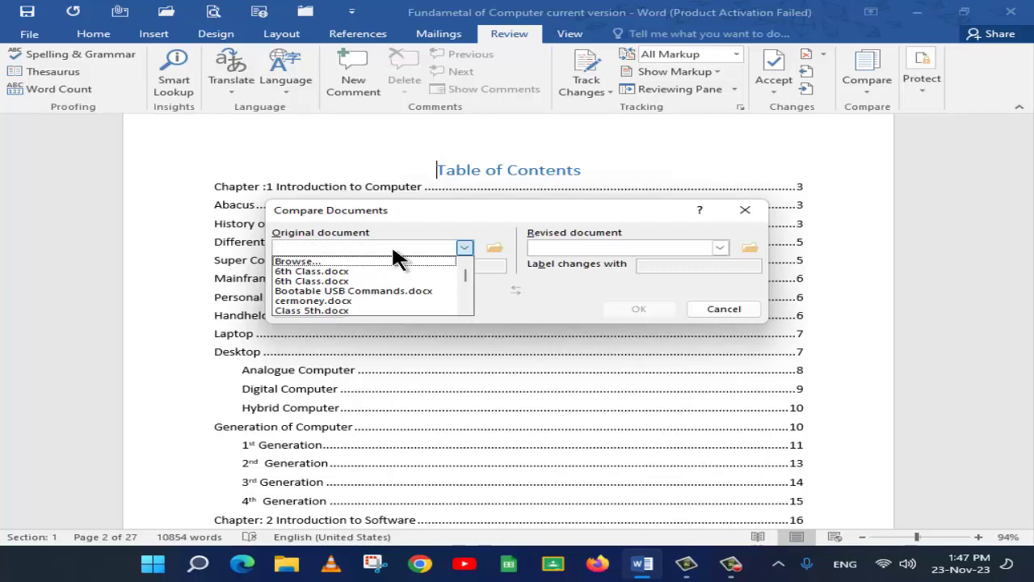
mouse_move(465, 270)
mouse_down()
mouse_move(465, 278)
mouse_move(466, 253)
mouse_up()
click(496, 247)
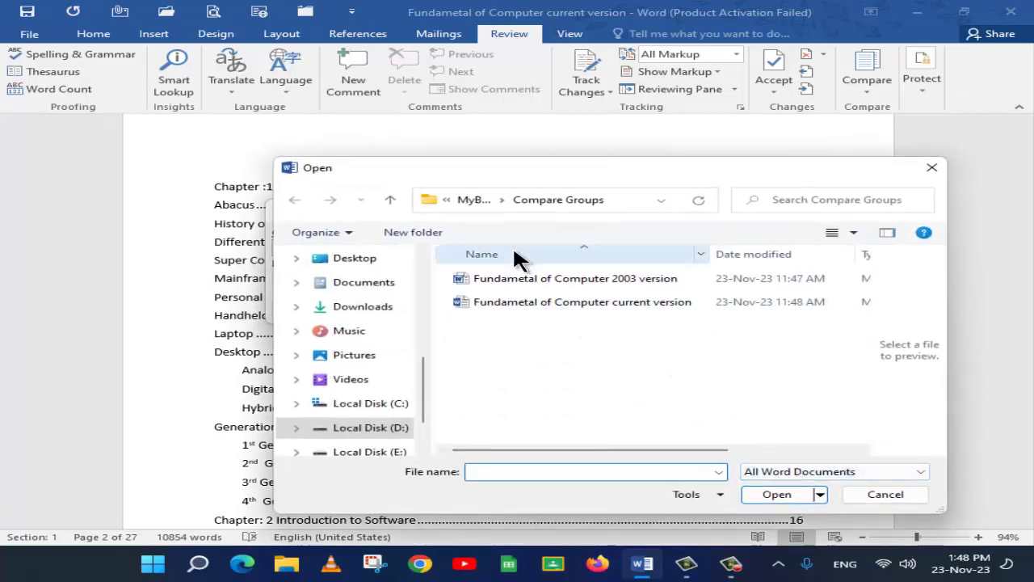
click(491, 203)
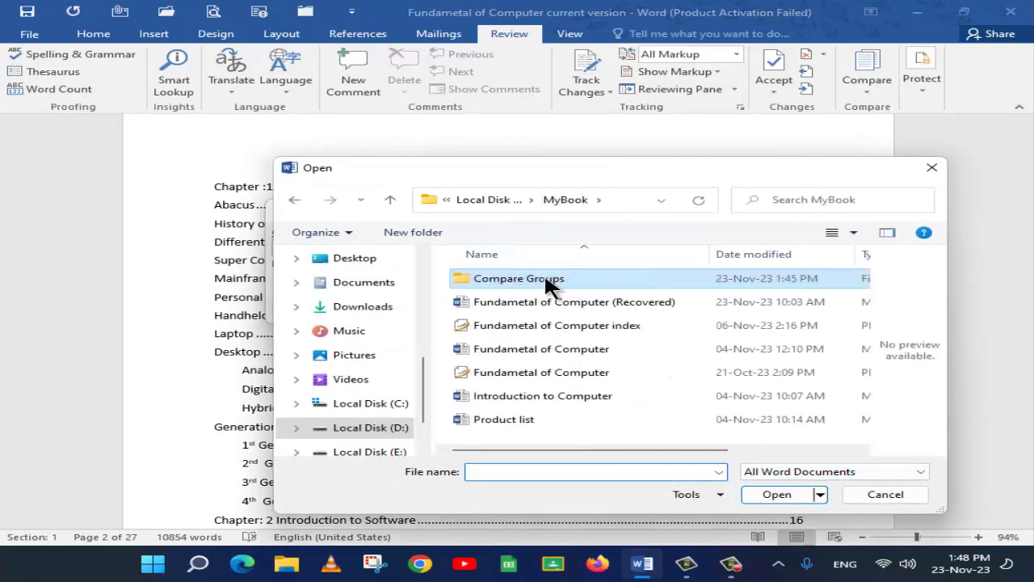
double_click(540, 276)
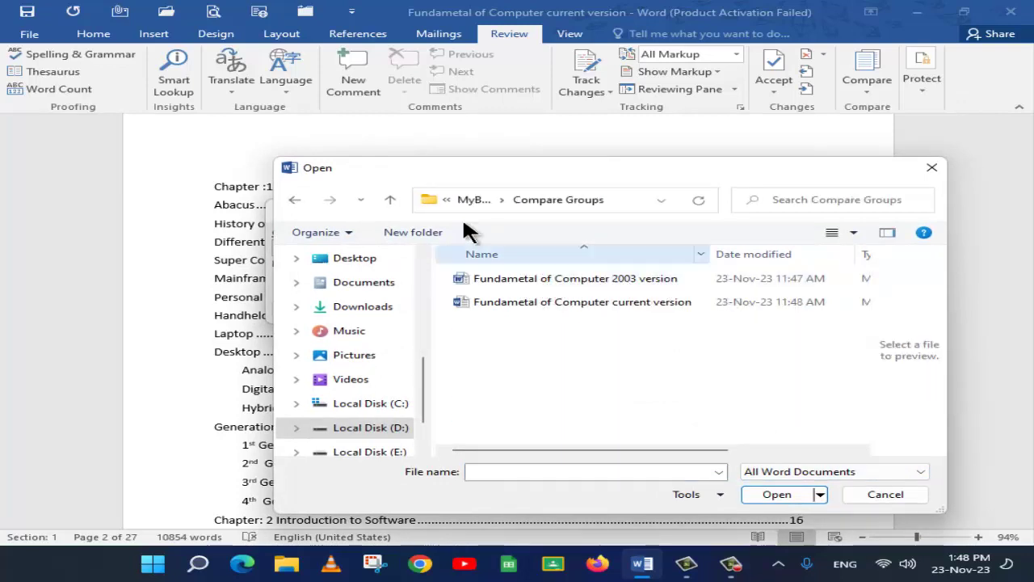
drag(490, 170, 402, 79)
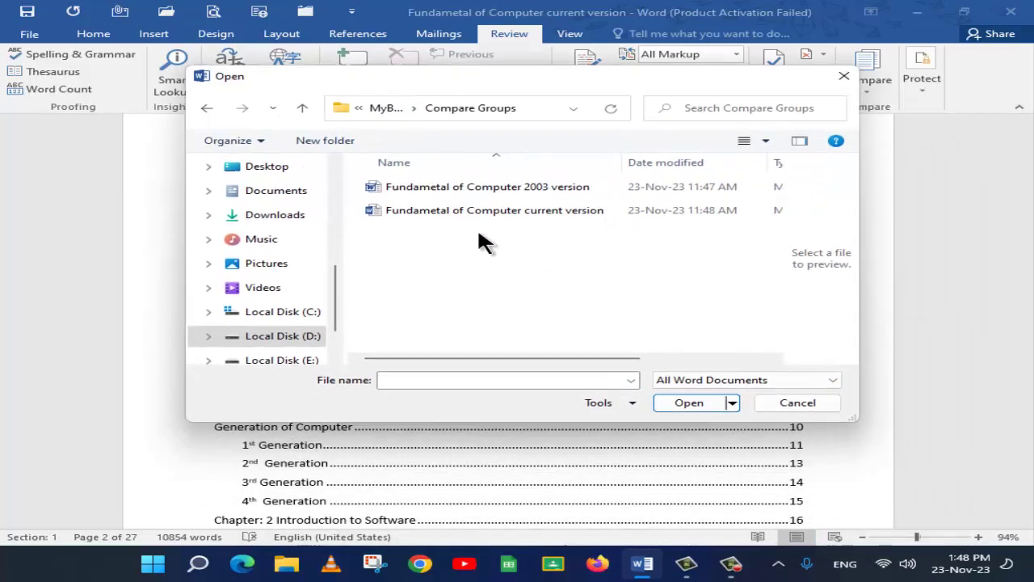
click(446, 209)
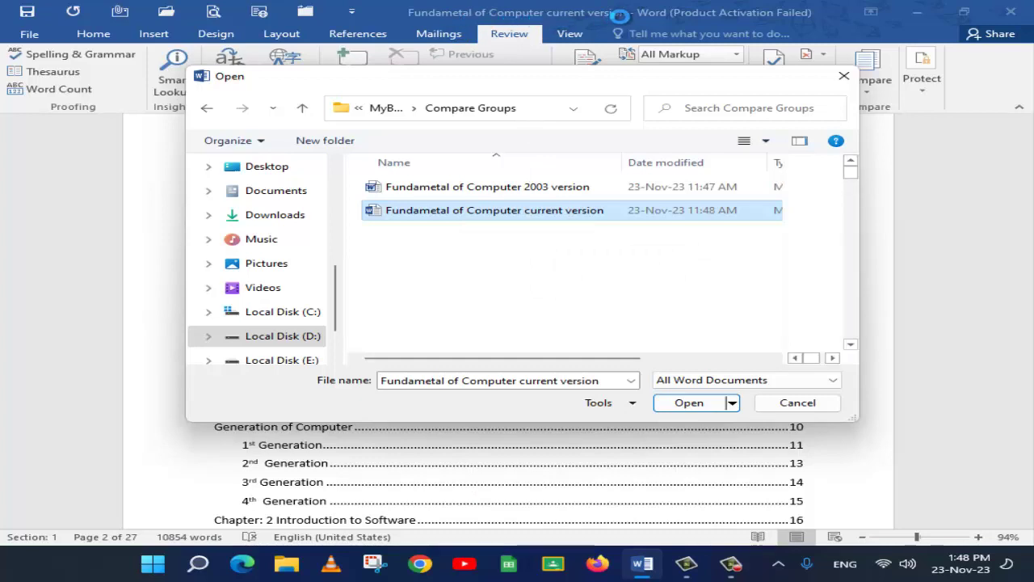
click(692, 405)
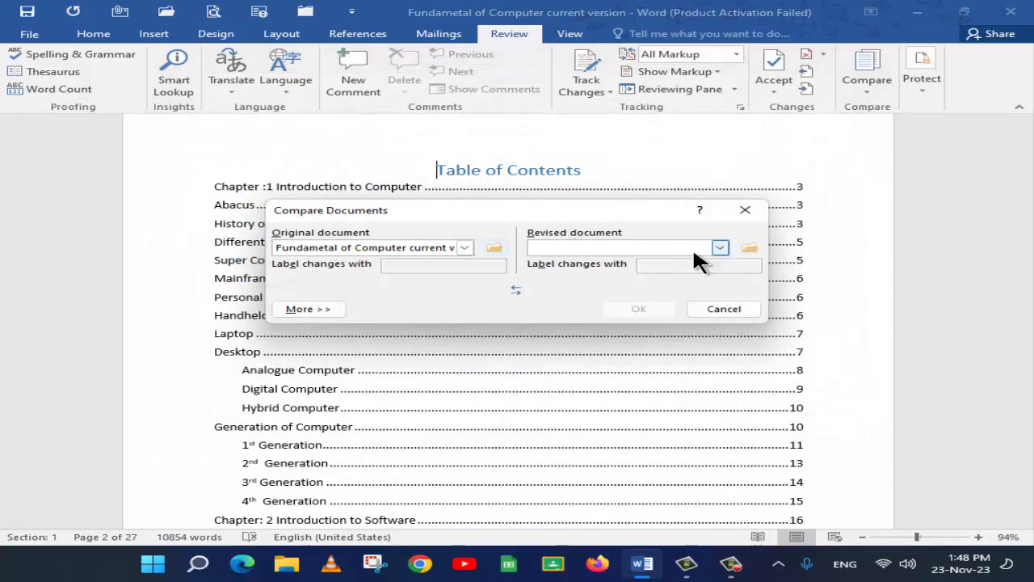
Step: Choose "Fundametal of Computer 2003 version" from the Compare Groups folder as the revised document
click(750, 246)
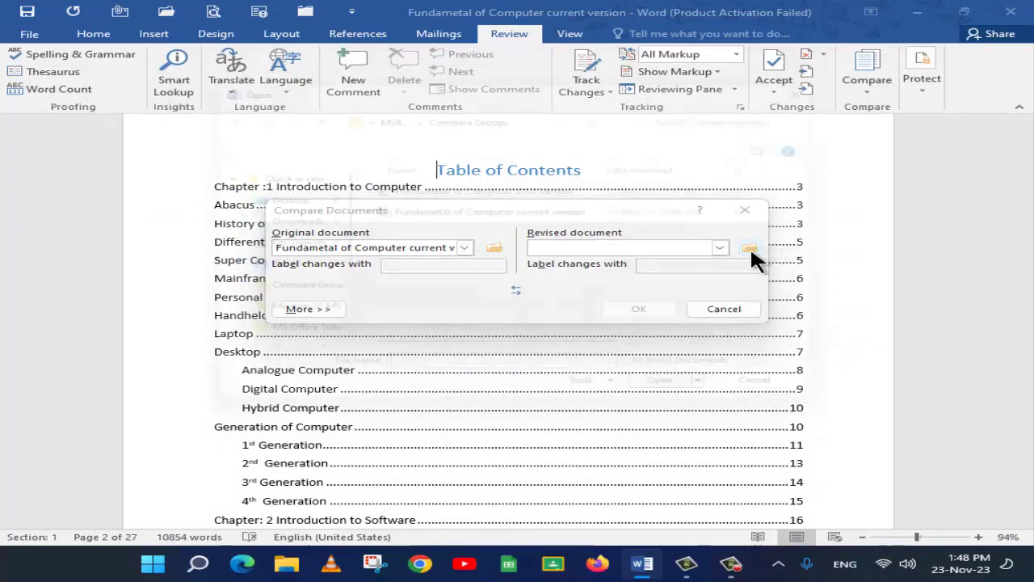
click(466, 188)
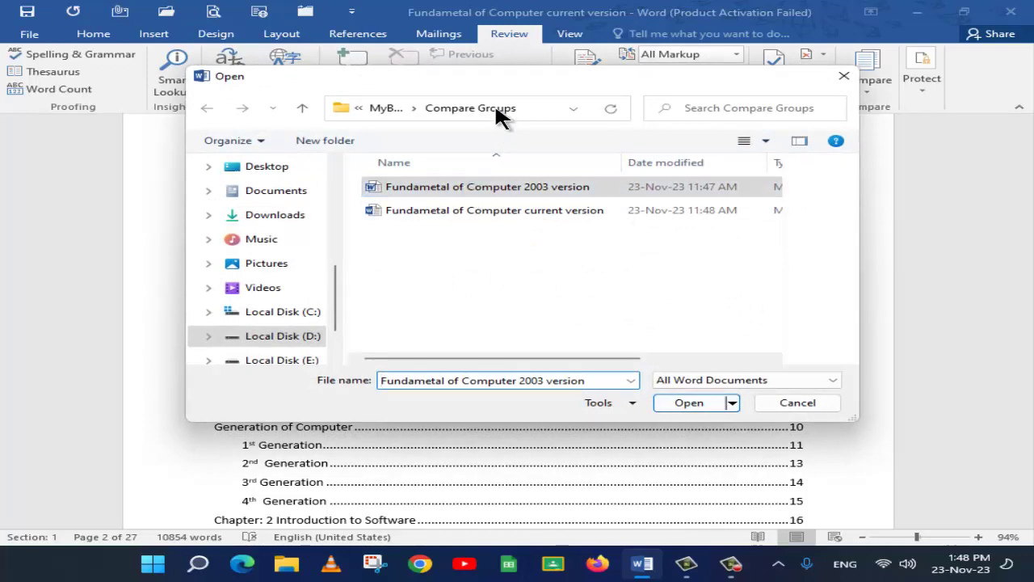
drag(494, 97, 585, 159)
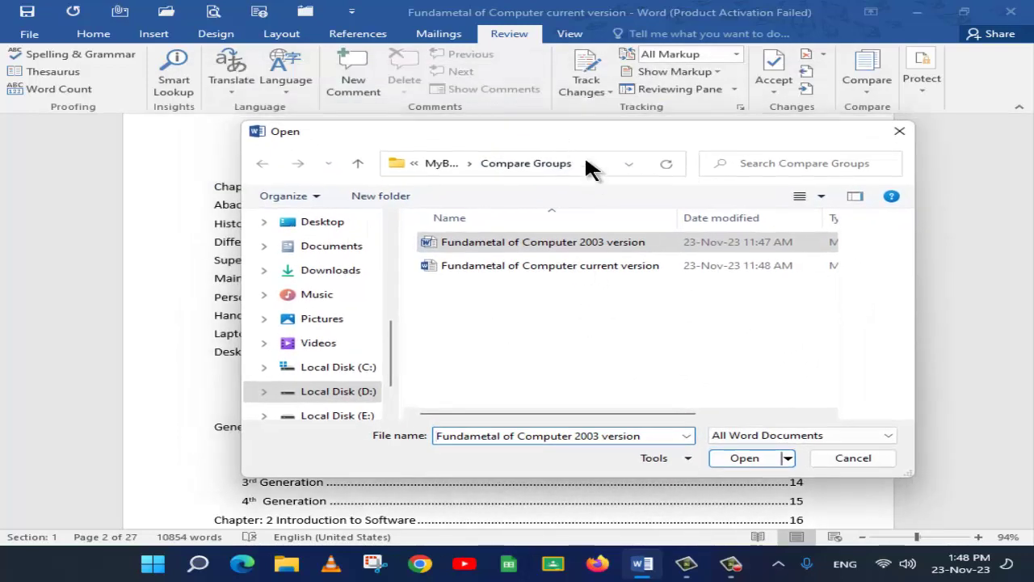
click(735, 458)
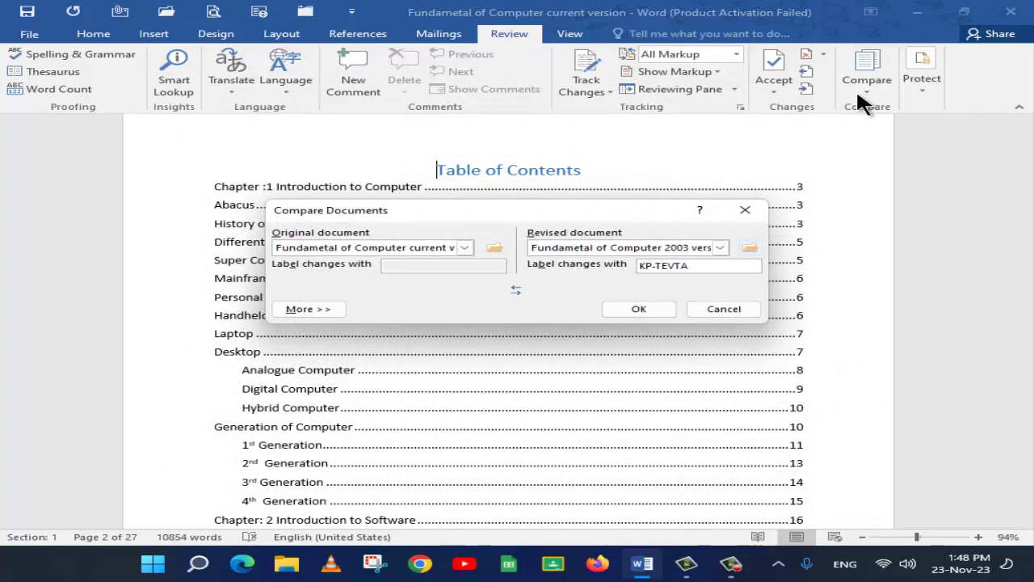
Step: Check the additional comparison settings without changing them and run the comparison
click(320, 310)
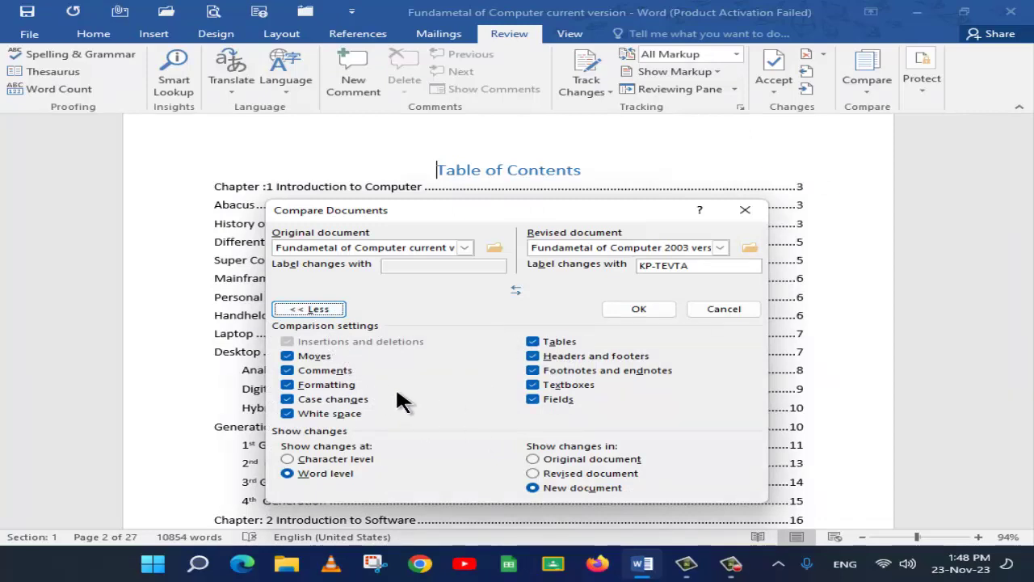
click(299, 310)
click(629, 311)
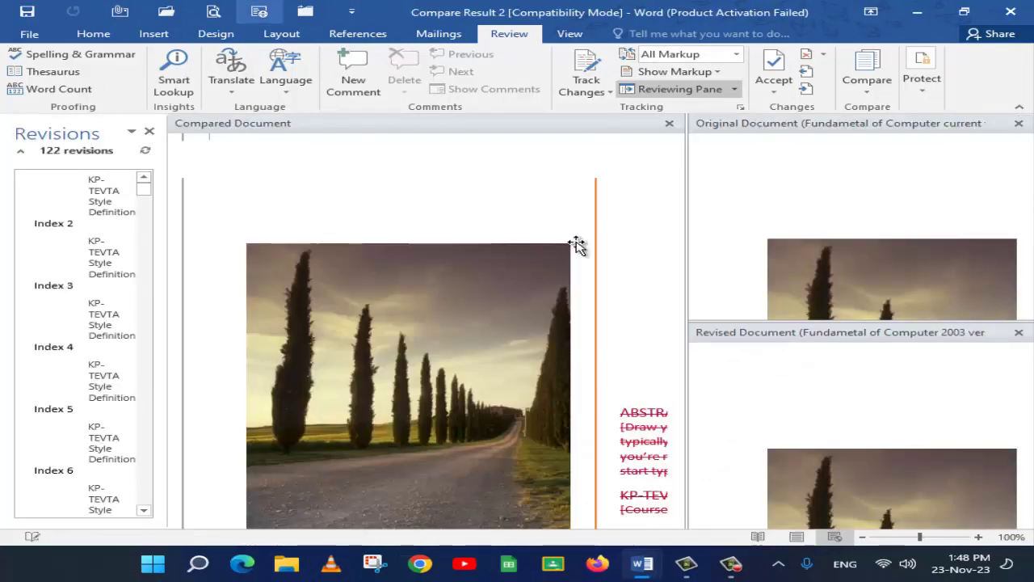
Step: Widen the revisions list and examine the style, deleted and inserted content changes between the two versions
drag(166, 196, 347, 195)
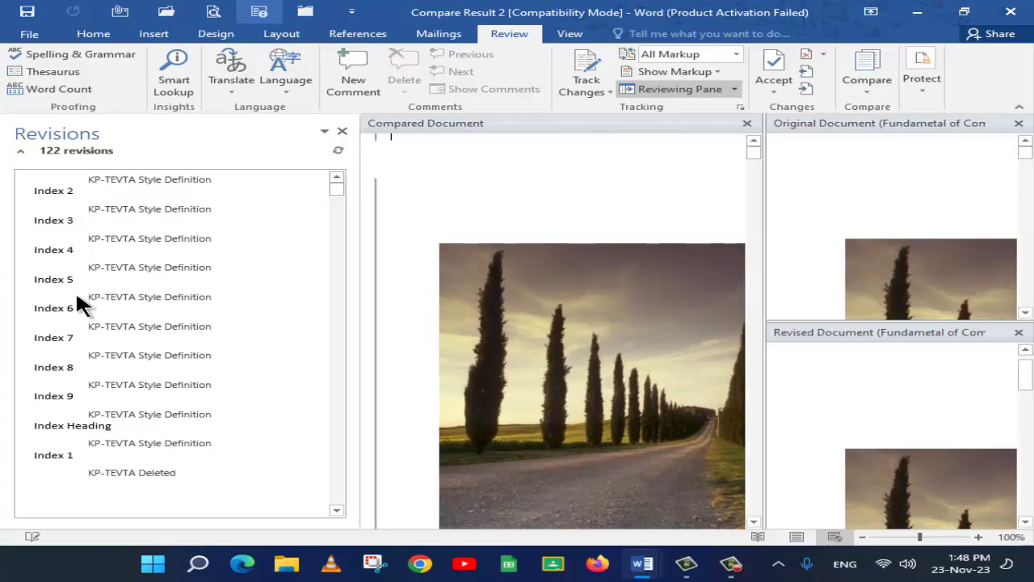
scroll(71, 412, down, 5)
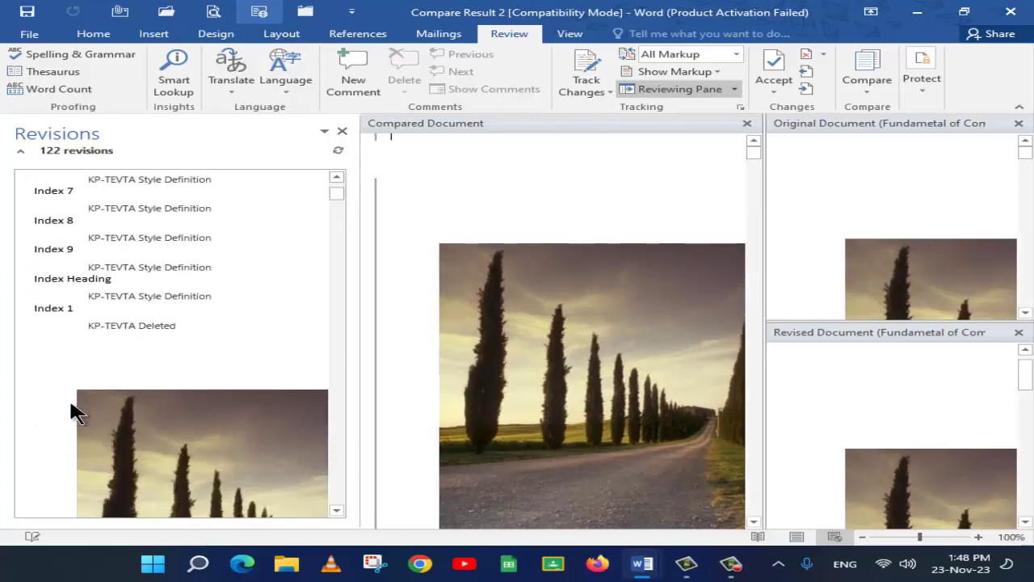
scroll(95, 280, up, 3)
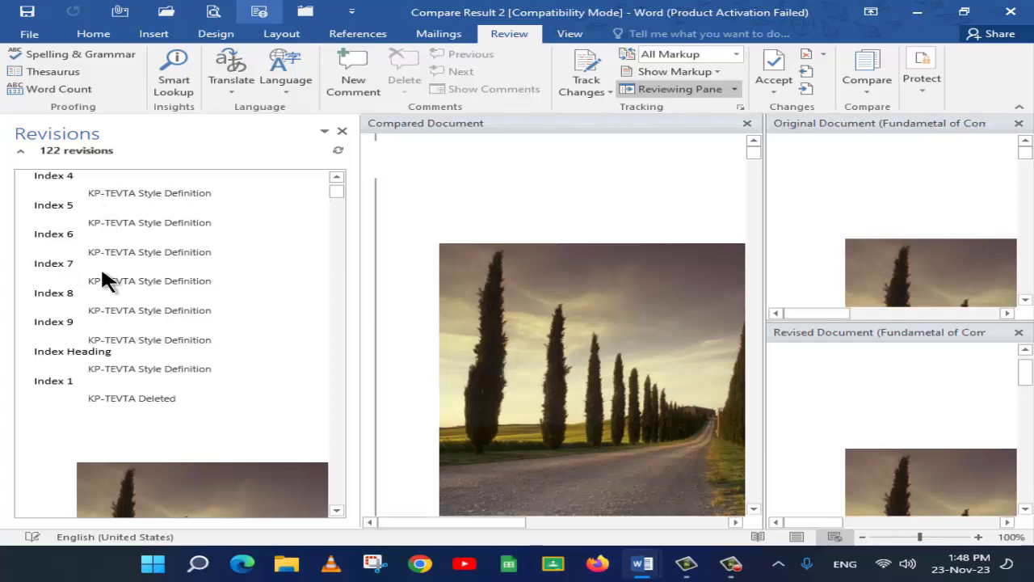
scroll(102, 278, down, 10)
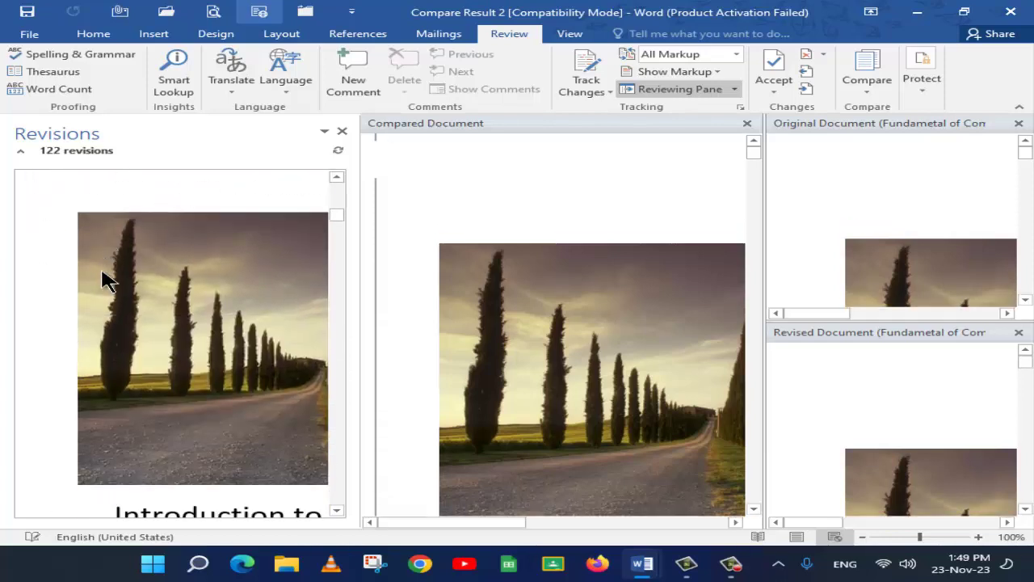
scroll(102, 279, down, 10)
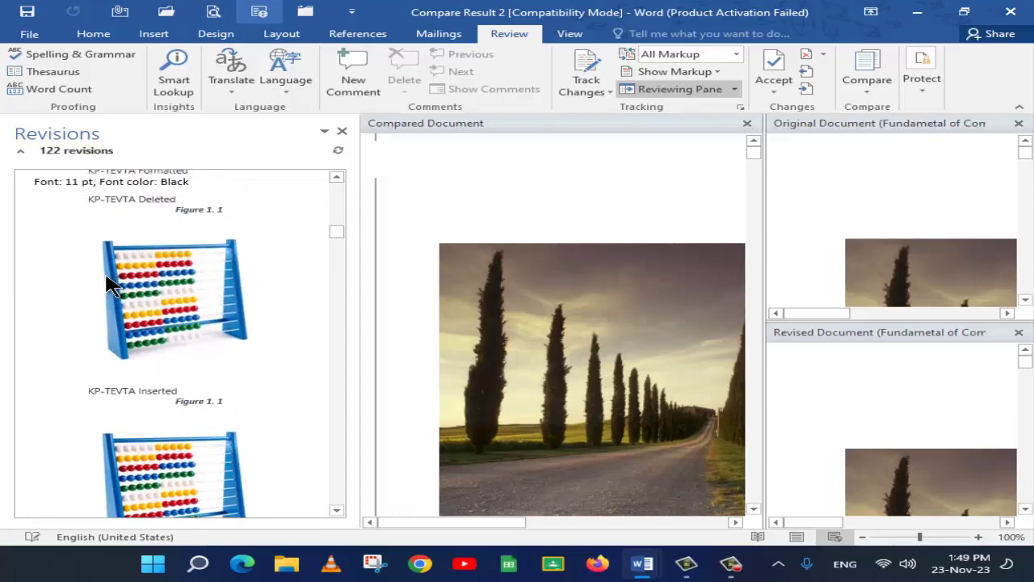
scroll(151, 385, down, 5)
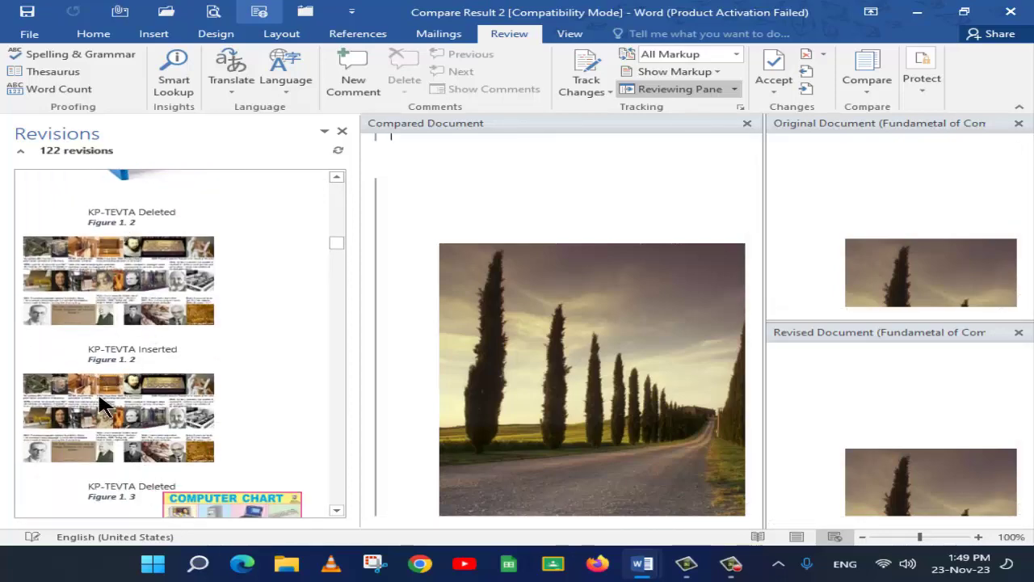
Step: Review the deleted and inserted figures further down the revisions list, up to Figure 2. 1, and close the list
scroll(102, 441, down, 10)
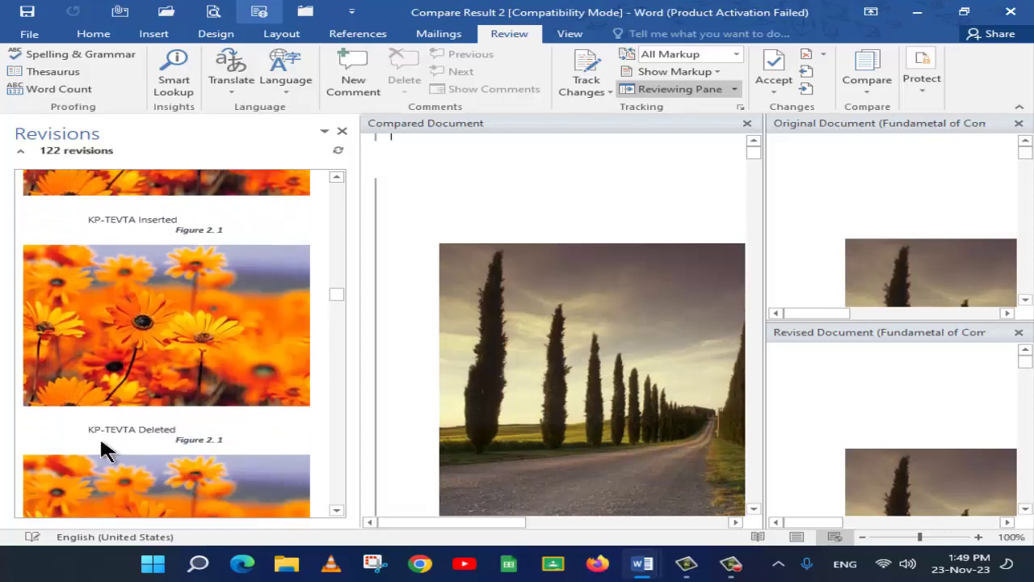
scroll(99, 435, down, 10)
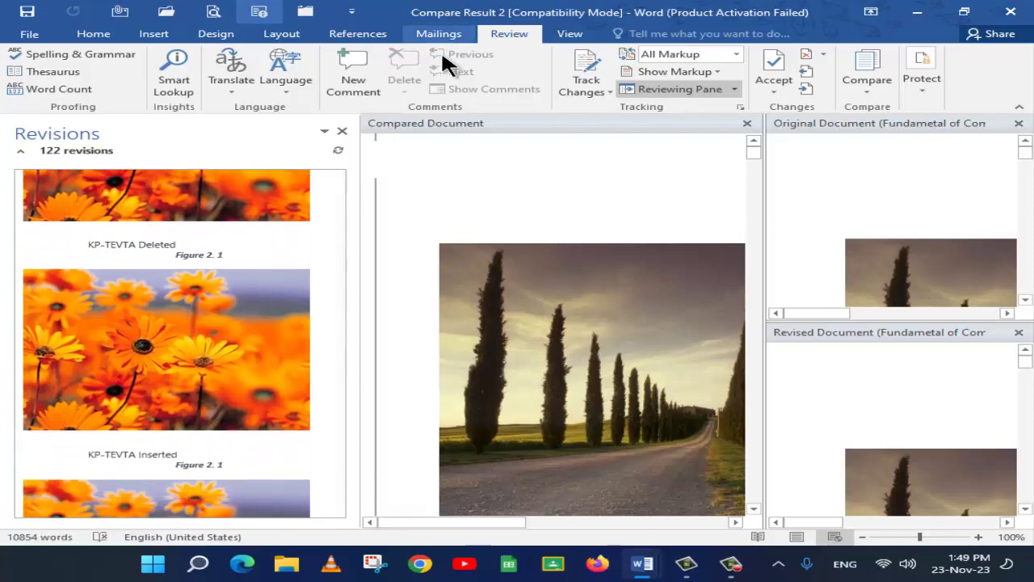
click(341, 132)
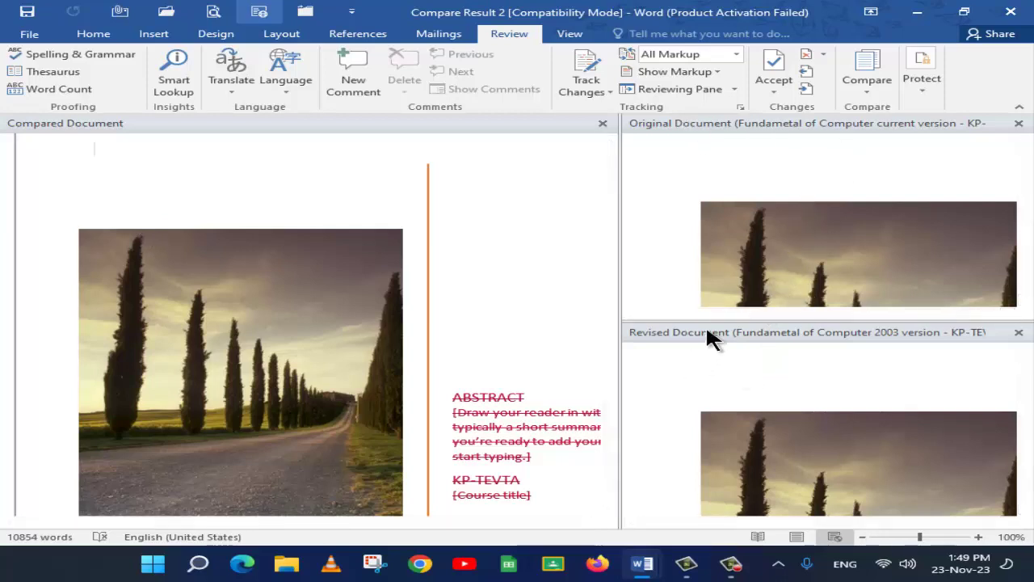
Step: Widen the compared document's area slightly and examine its cover page against the revised document
click(830, 381)
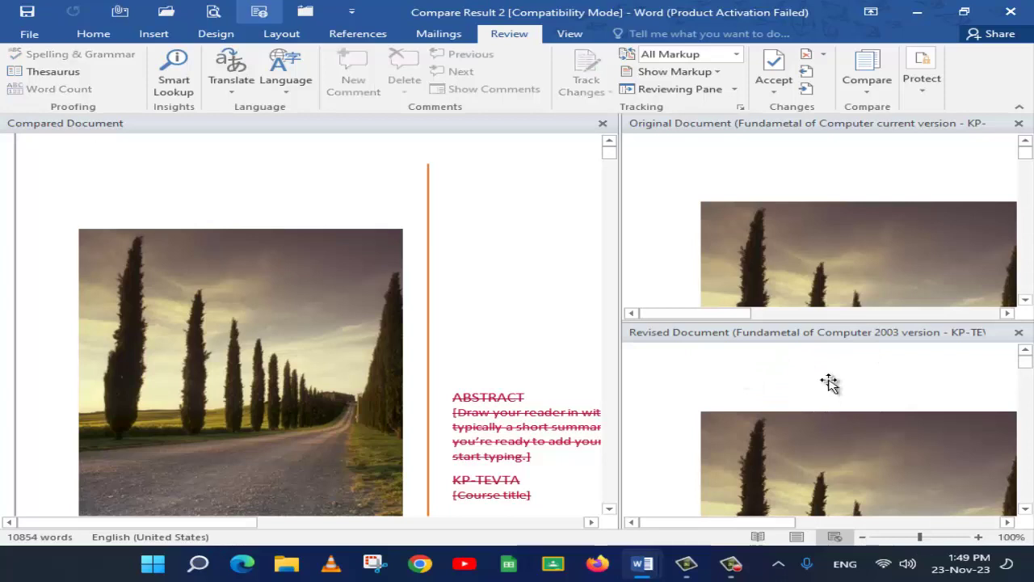
scroll(830, 381, down, 3)
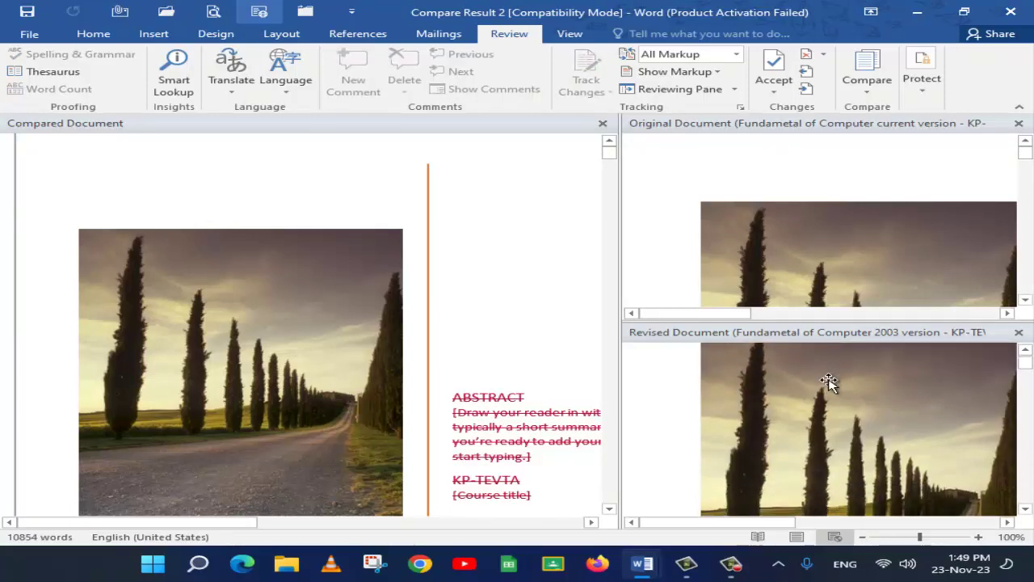
scroll(830, 380, up, 3)
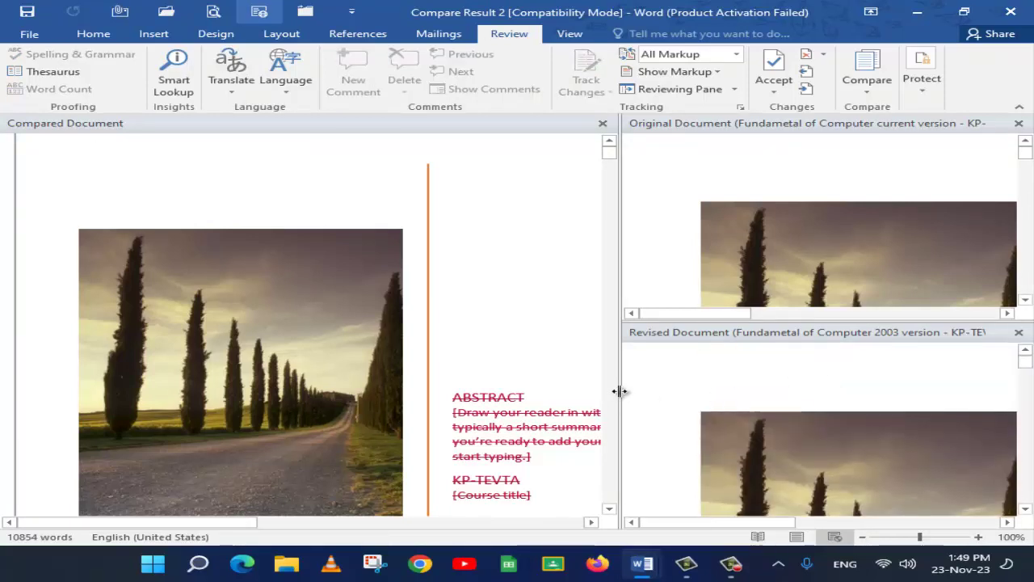
mouse_move(620, 391)
mouse_down()
mouse_move(596, 393)
mouse_move(631, 385)
mouse_up()
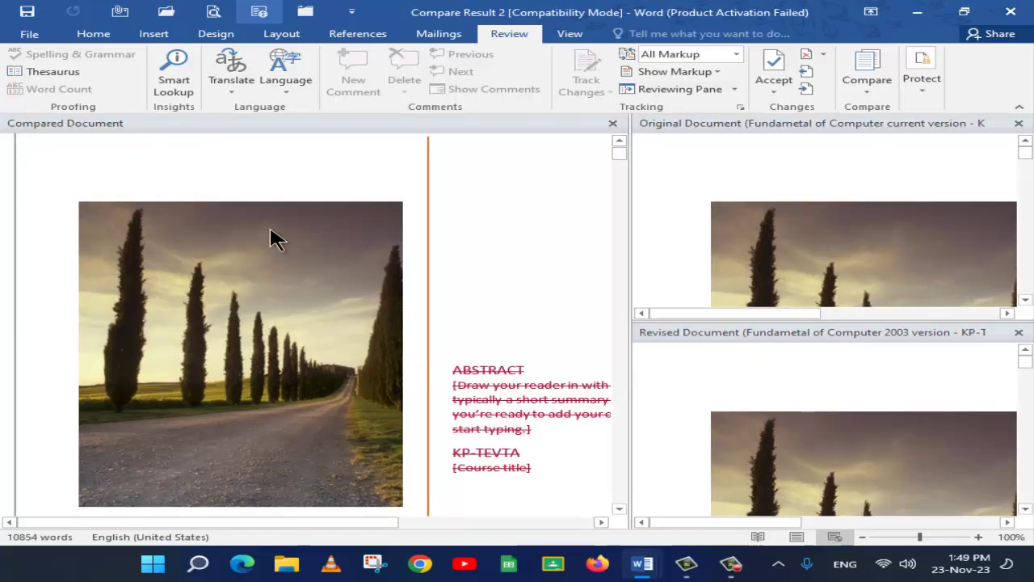
scroll(283, 323, down, 2)
scroll(294, 339, up, 1)
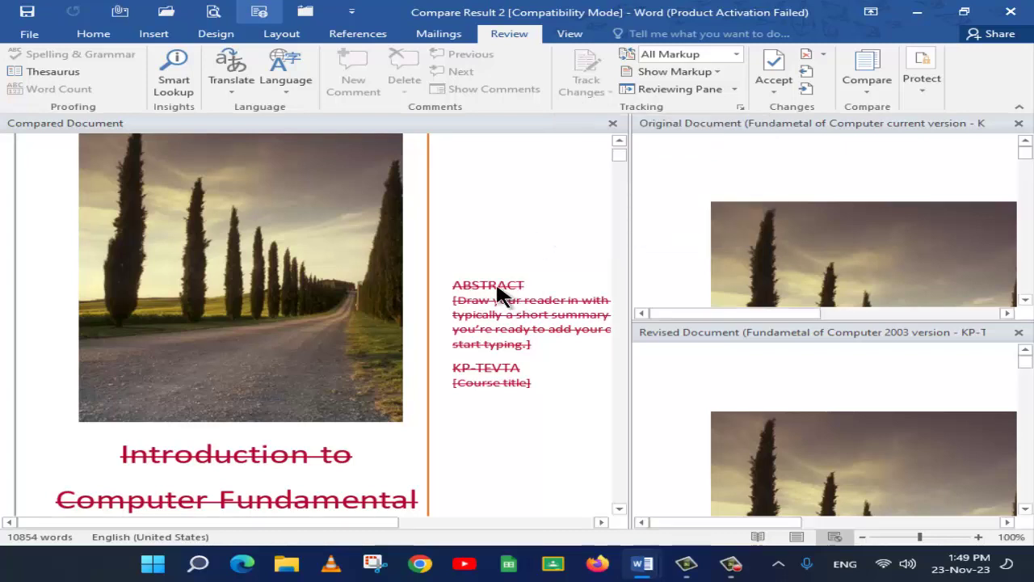
Step: Show only the original source document beside the compared document, and restore the view of both source documents
click(872, 87)
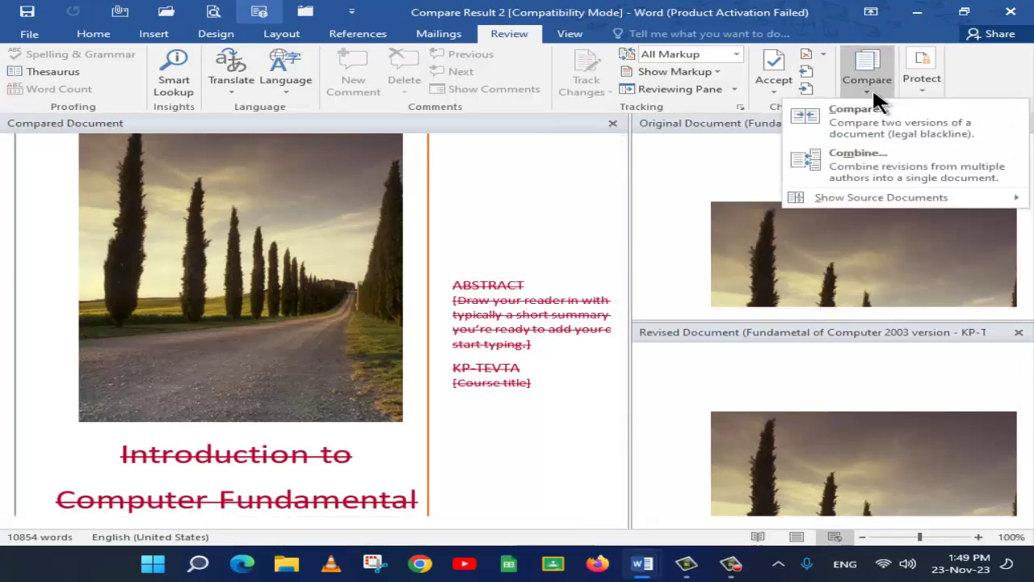
mouse_move(856, 201)
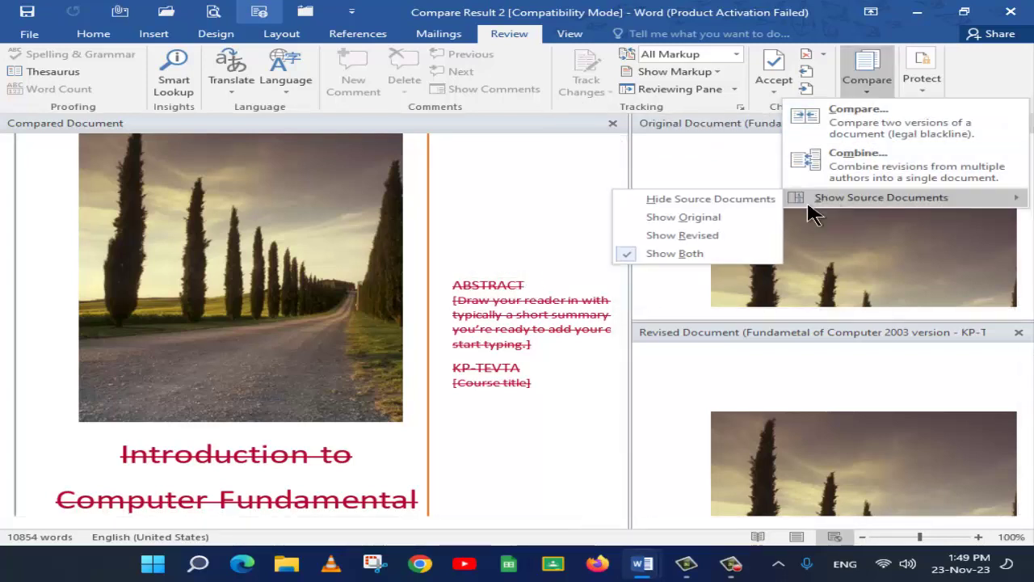
click(696, 217)
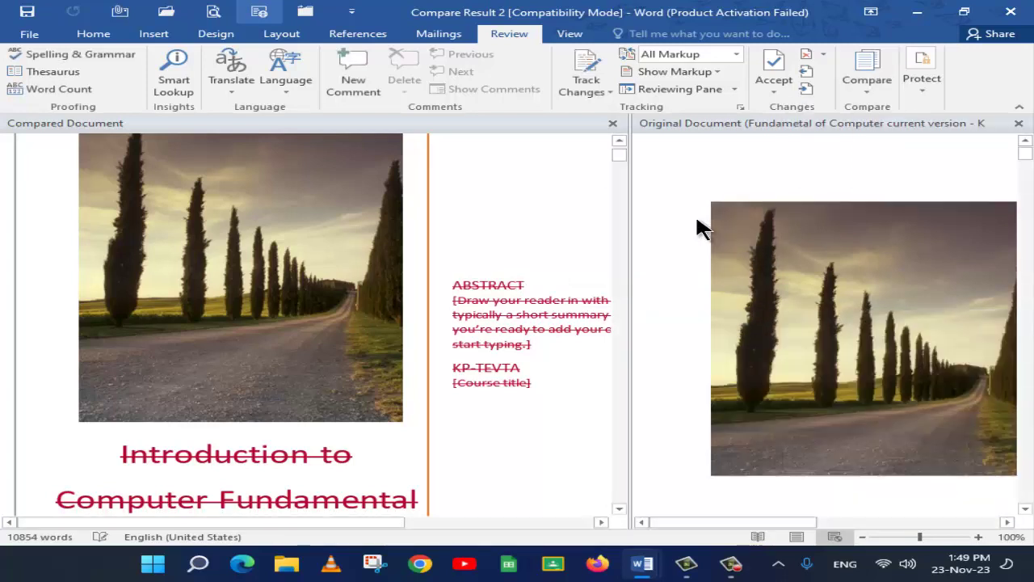
click(922, 78)
click(873, 88)
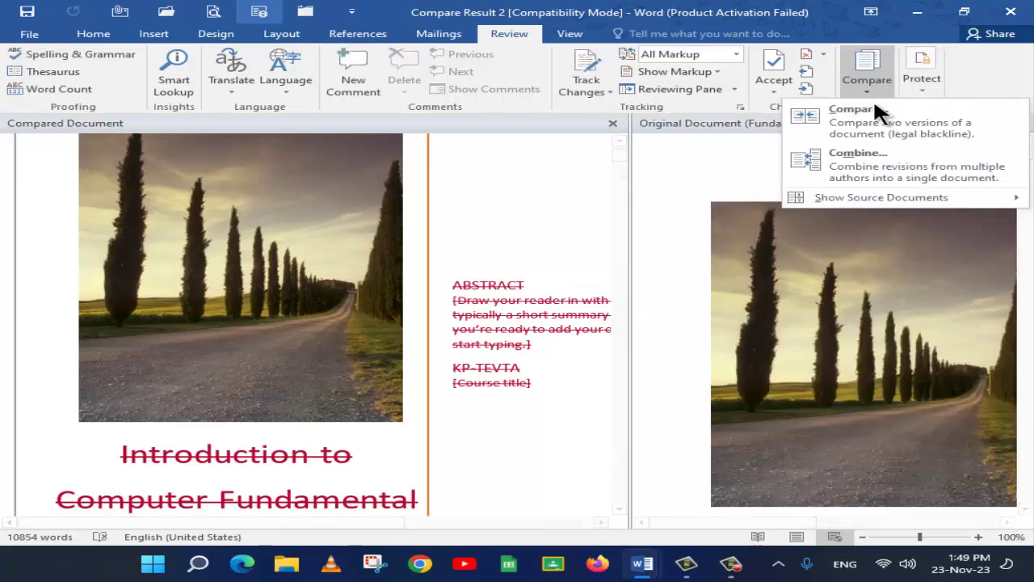
mouse_move(838, 201)
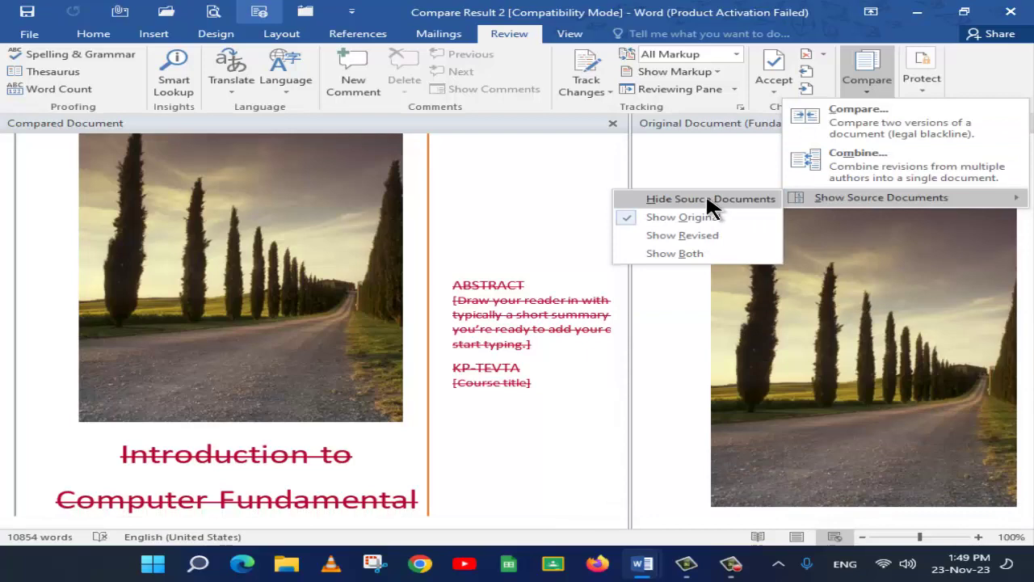
click(700, 254)
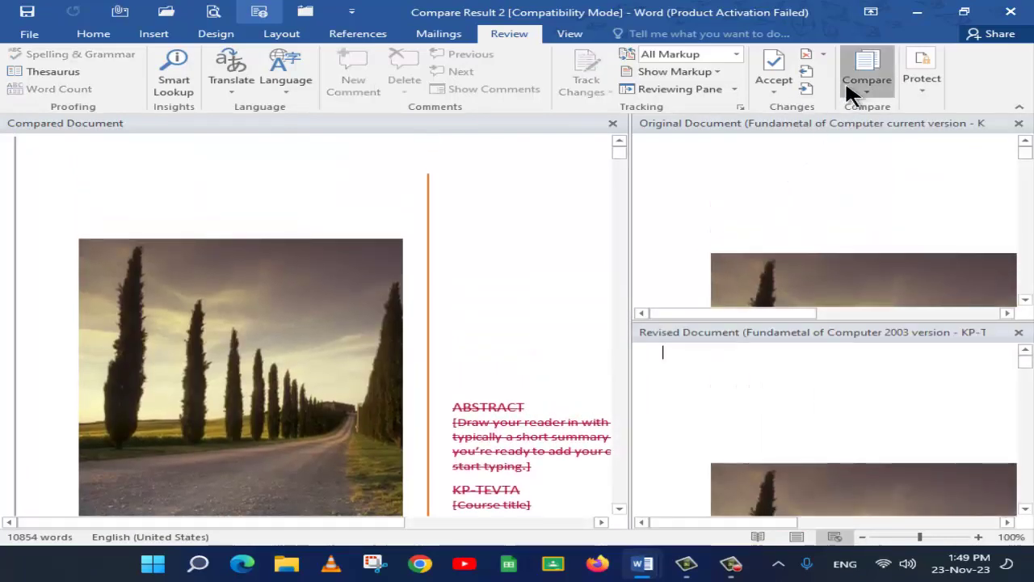
Step: Hide the source documents and examine the compared document from its cover page through the table of contents to the Abacus section
click(852, 88)
mouse_move(808, 197)
click(736, 198)
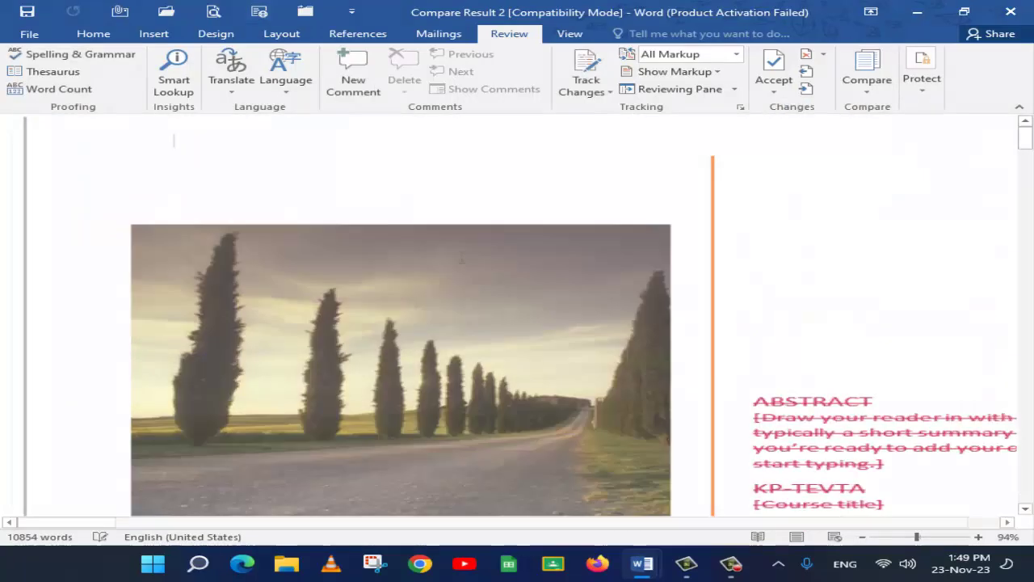
scroll(466, 270, down, 6)
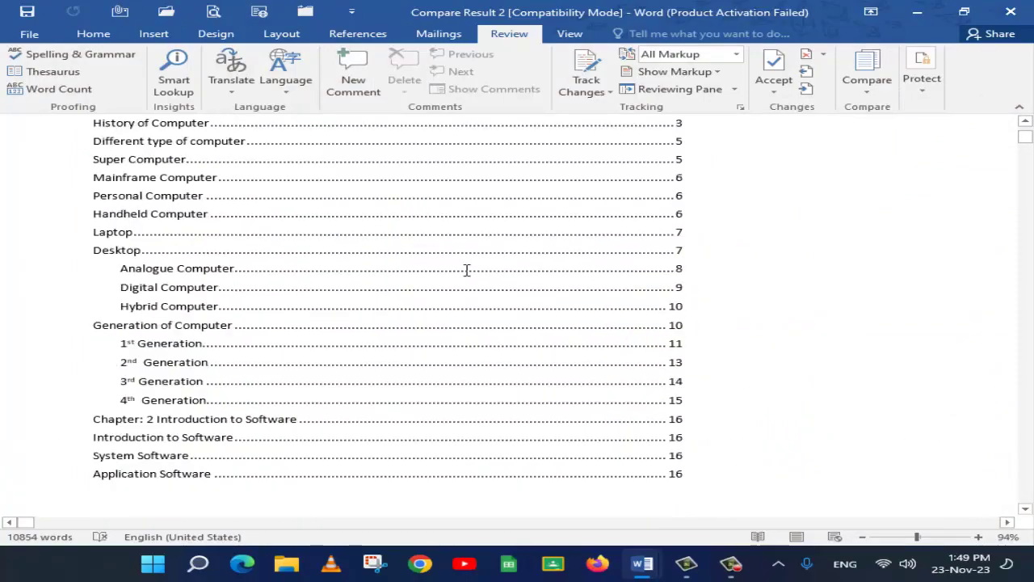
scroll(466, 270, down, 8)
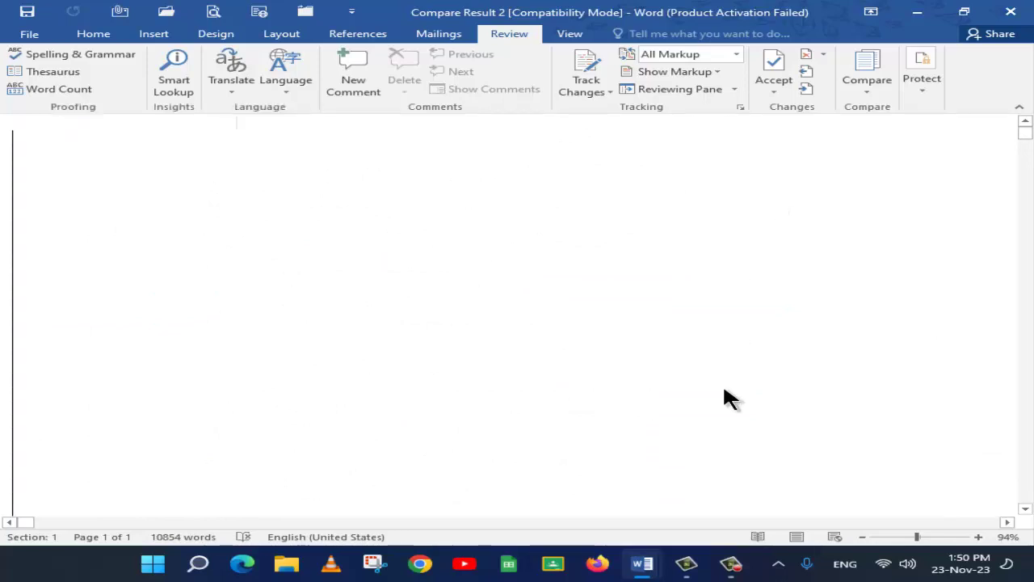
scroll(698, 246, down, 6)
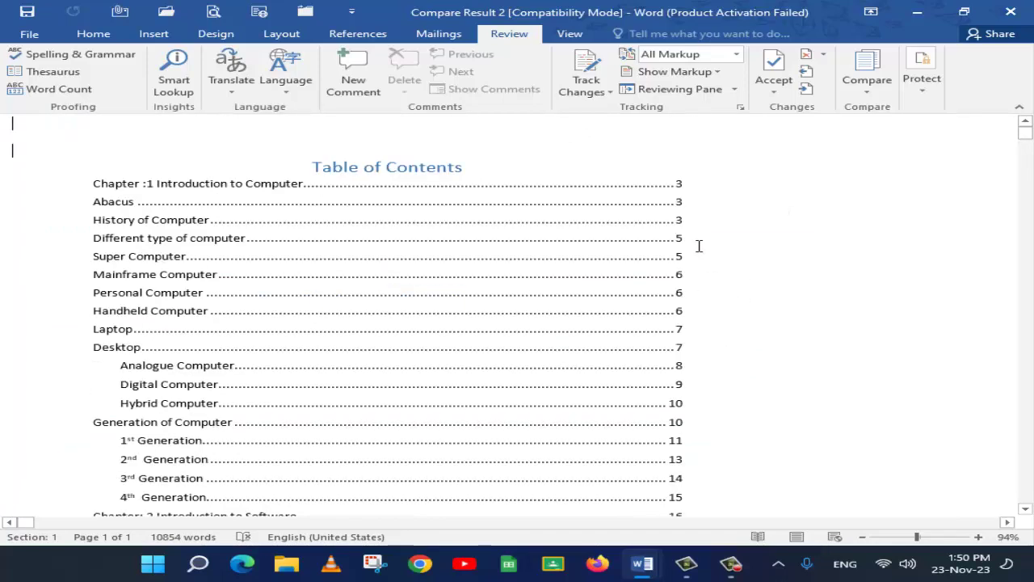
scroll(699, 246, up, 3)
scroll(699, 245, down, 3)
scroll(374, 192, down, 8)
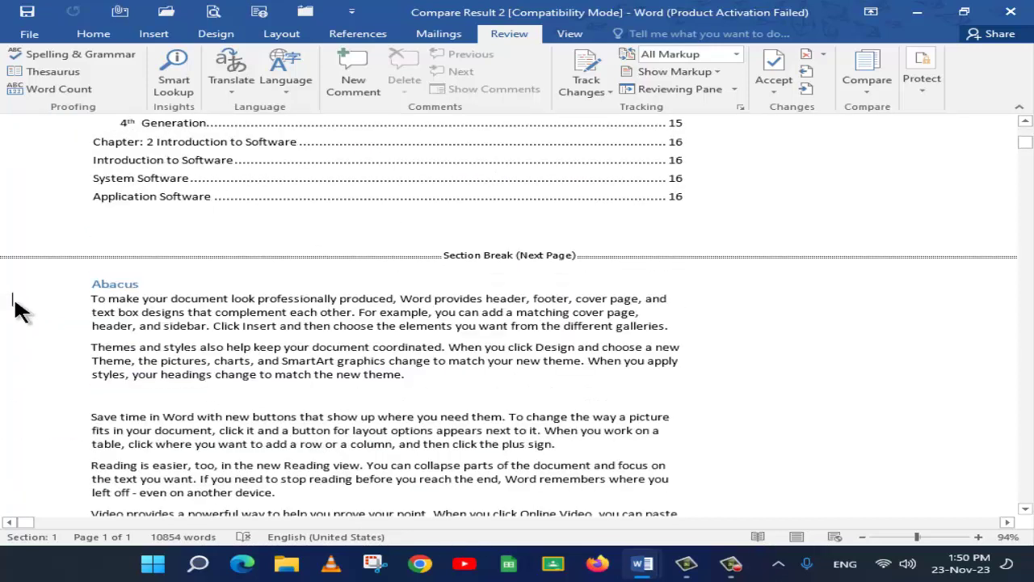
Step: Select the first line under the Abacus heading and briefly check the revisions list
click(18, 310)
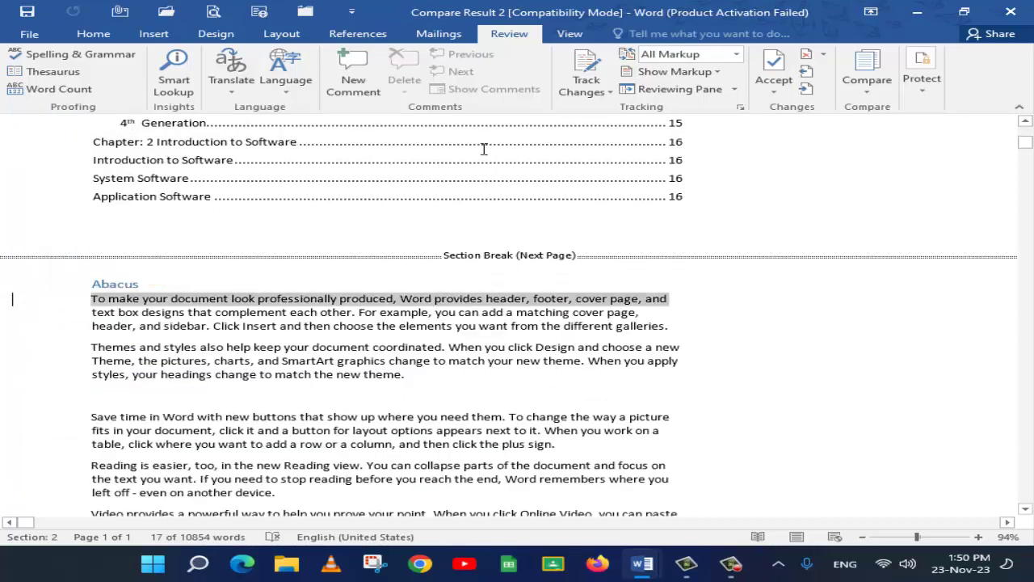
click(627, 88)
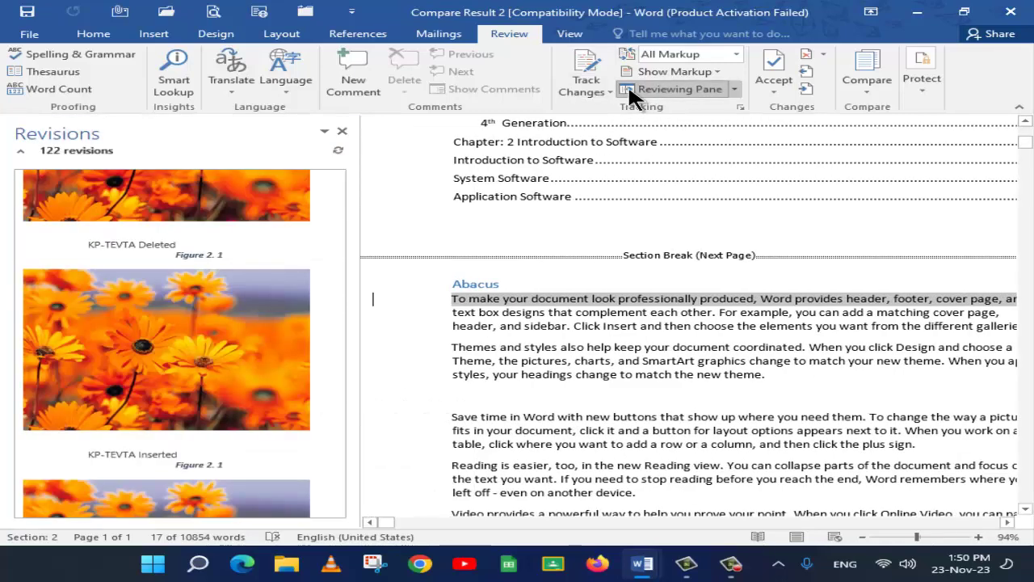
click(628, 89)
Step: Check the change tracking options and choose All Markup as the markup display
click(598, 92)
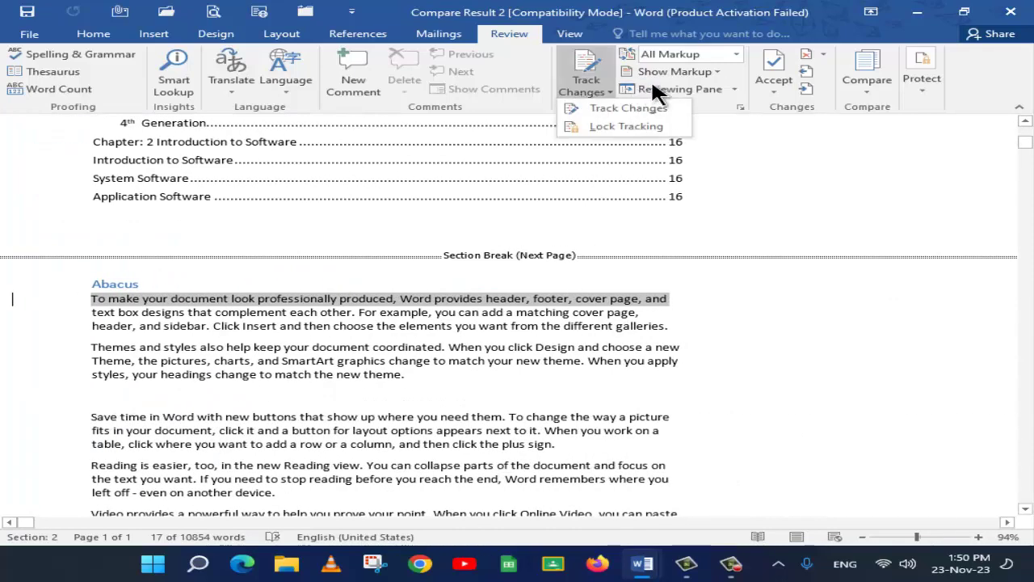
click(727, 55)
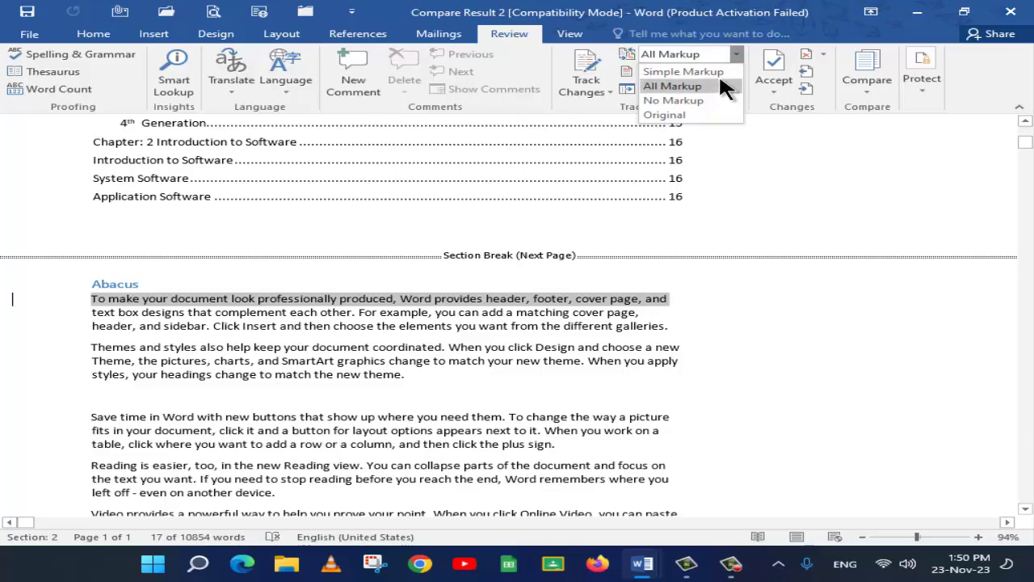
click(723, 86)
click(736, 54)
click(732, 86)
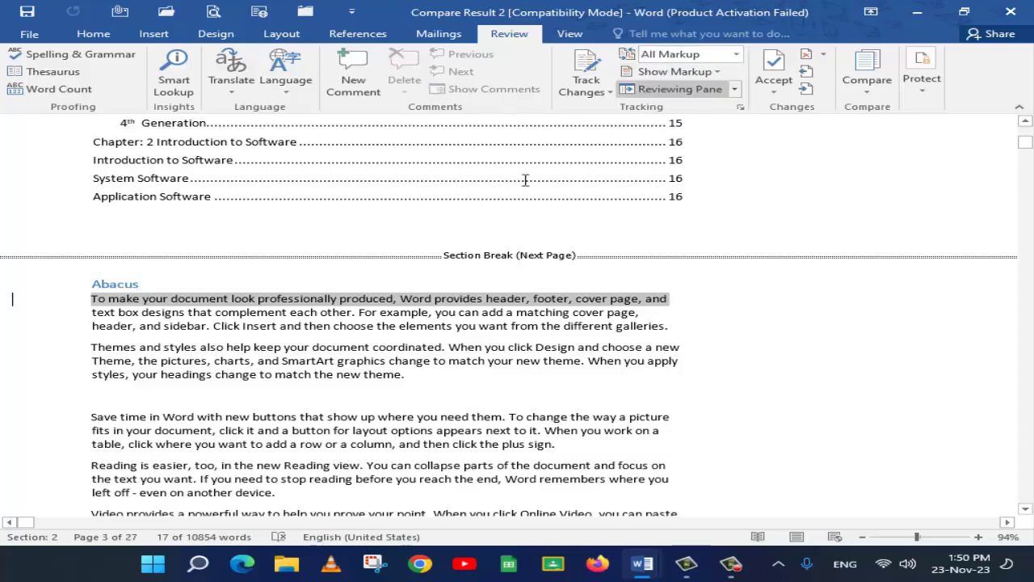
Step: Look through the compared text as far as Analogue Computer and bring back both source documents alongside it
scroll(525, 180, down, 5)
scroll(24, 266, down, 2)
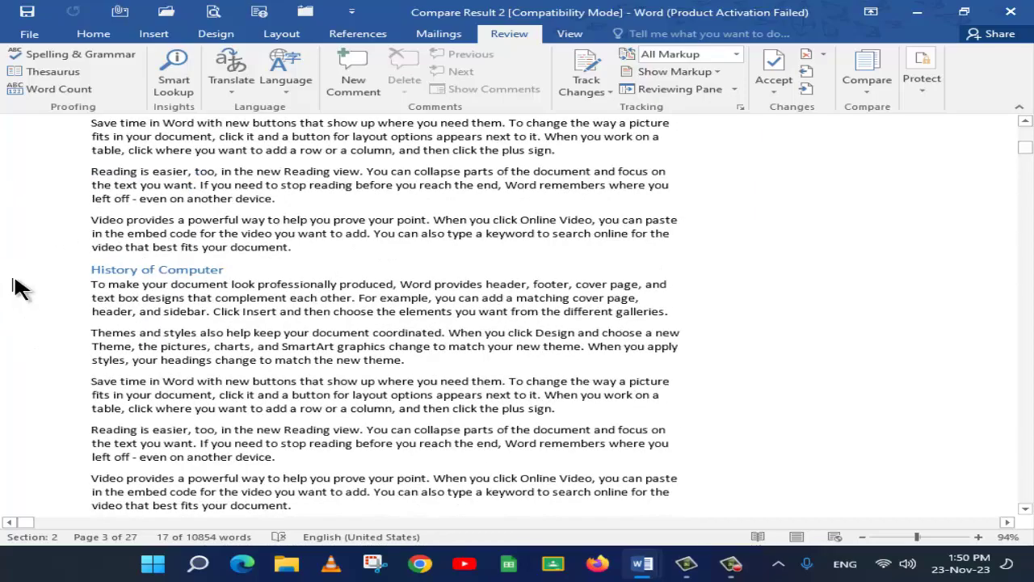
scroll(280, 323, down, 12)
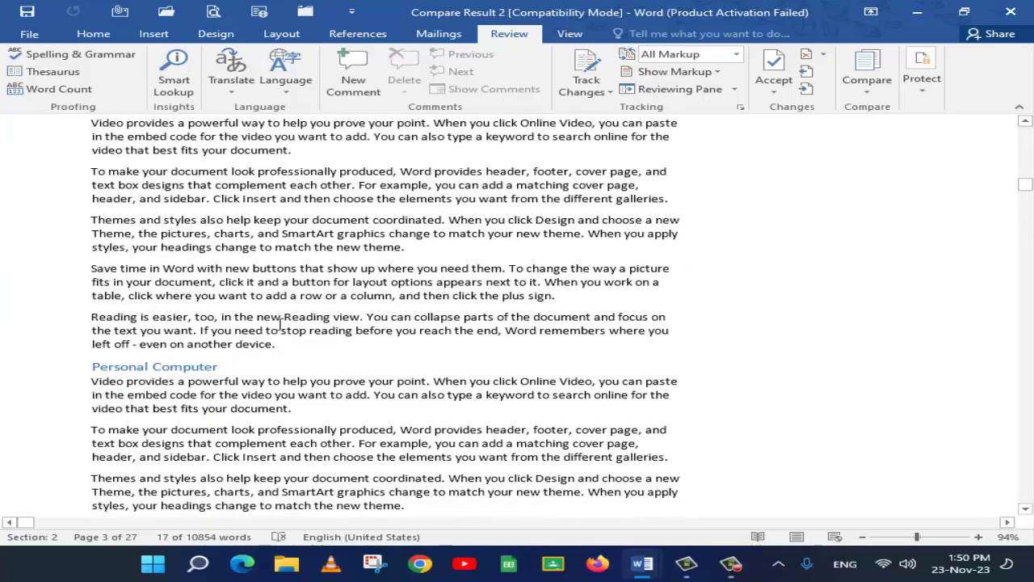
scroll(280, 323, down, 20)
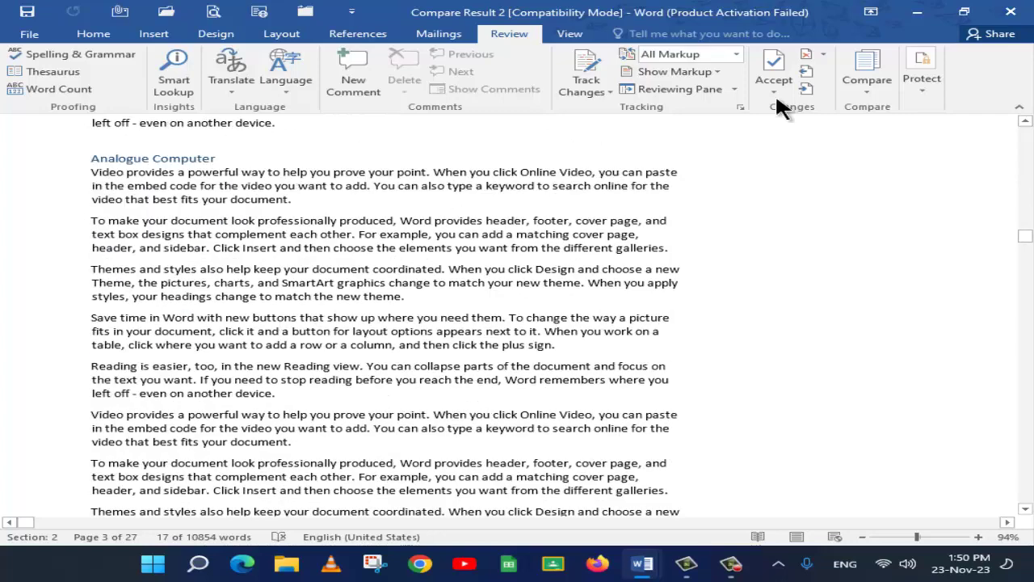
click(847, 90)
mouse_move(847, 194)
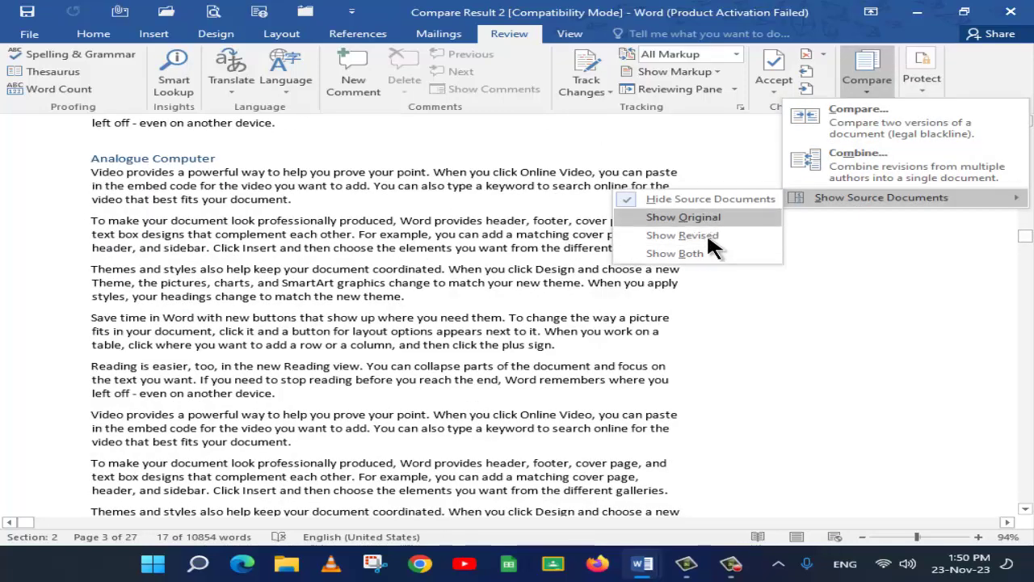
click(687, 253)
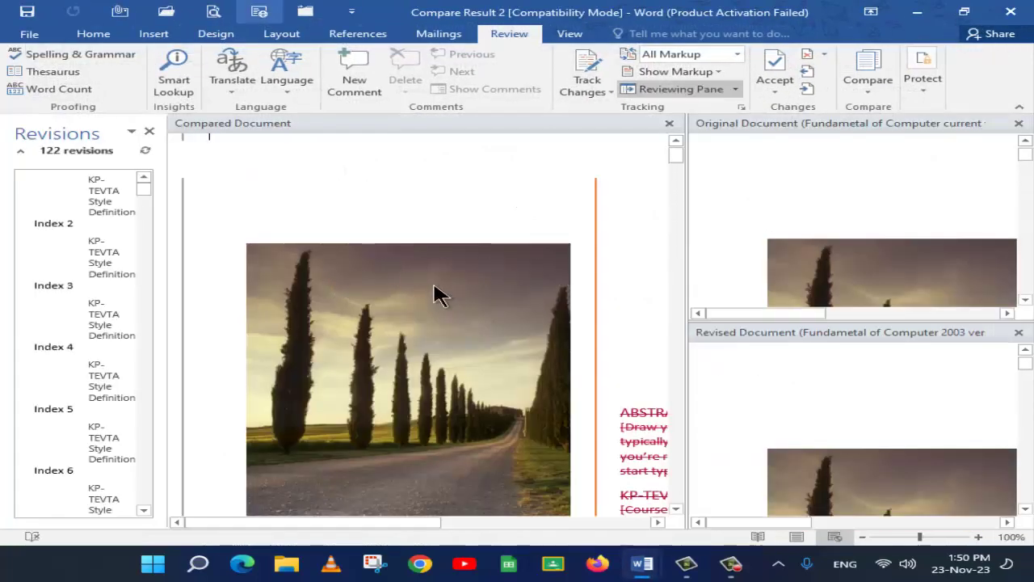
Step: Examine the deleted and inserted content from the cover page to Figure 1. 3 alongside the original and revised documents
scroll(375, 323, down, 7)
scroll(445, 313, down, 3)
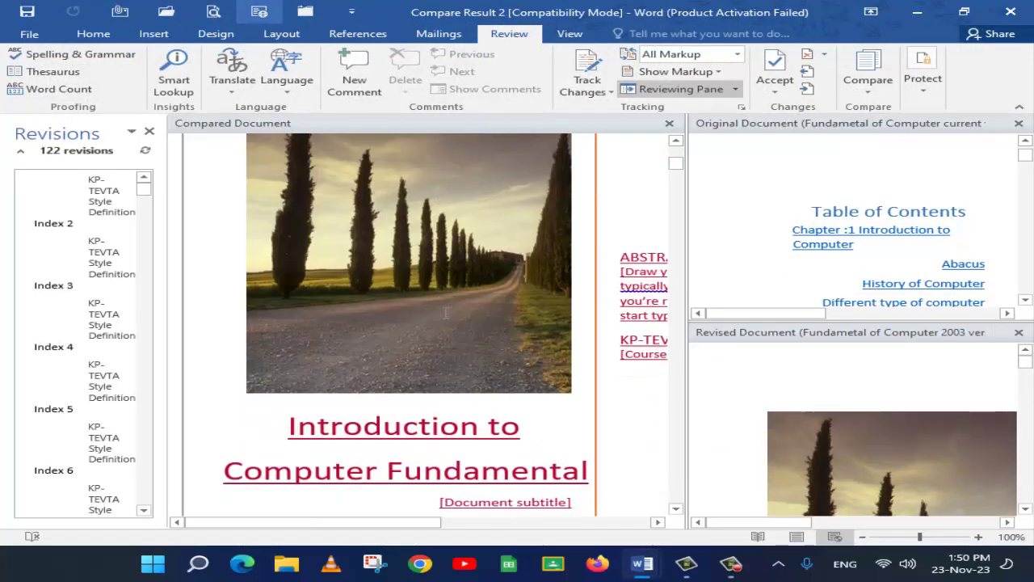
scroll(445, 313, down, 10)
scroll(456, 281, up, 3)
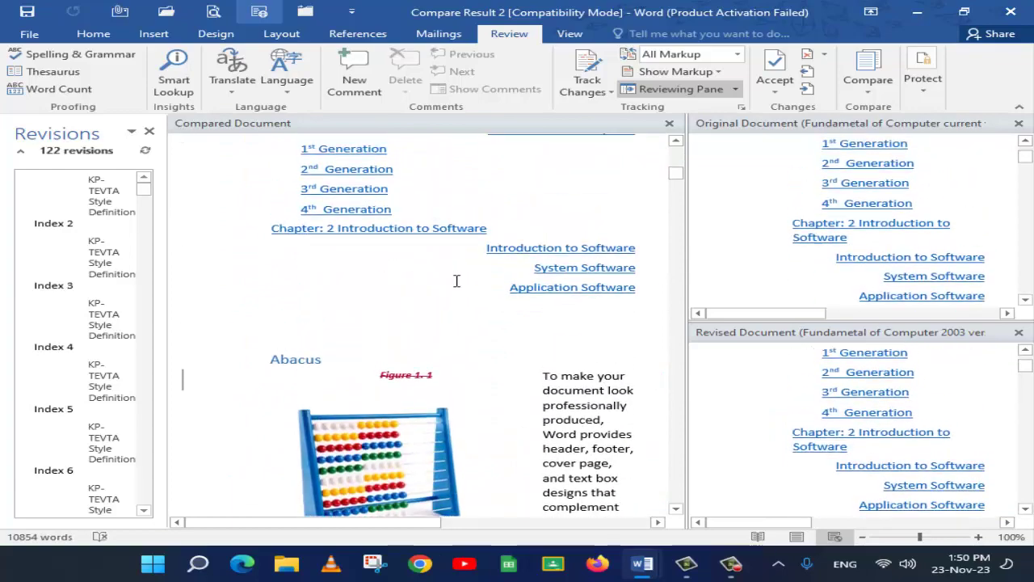
scroll(437, 226, down, 15)
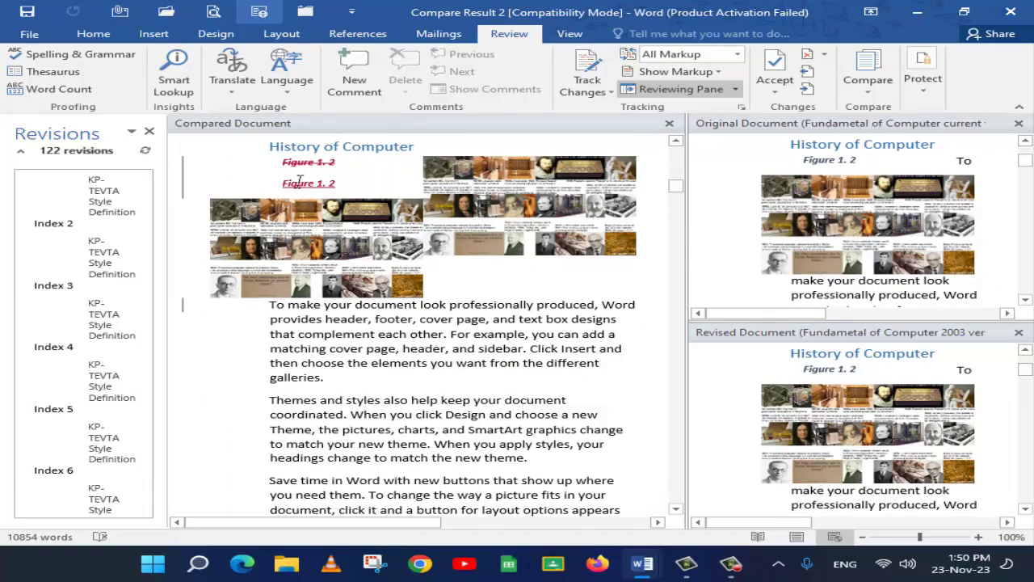
scroll(313, 273, down, 7)
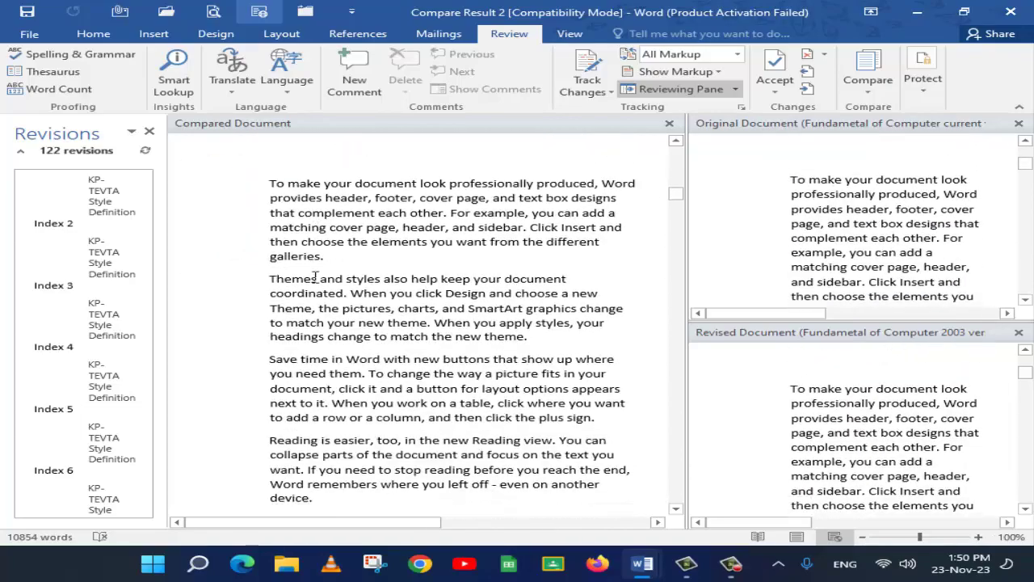
scroll(313, 271, up, 8)
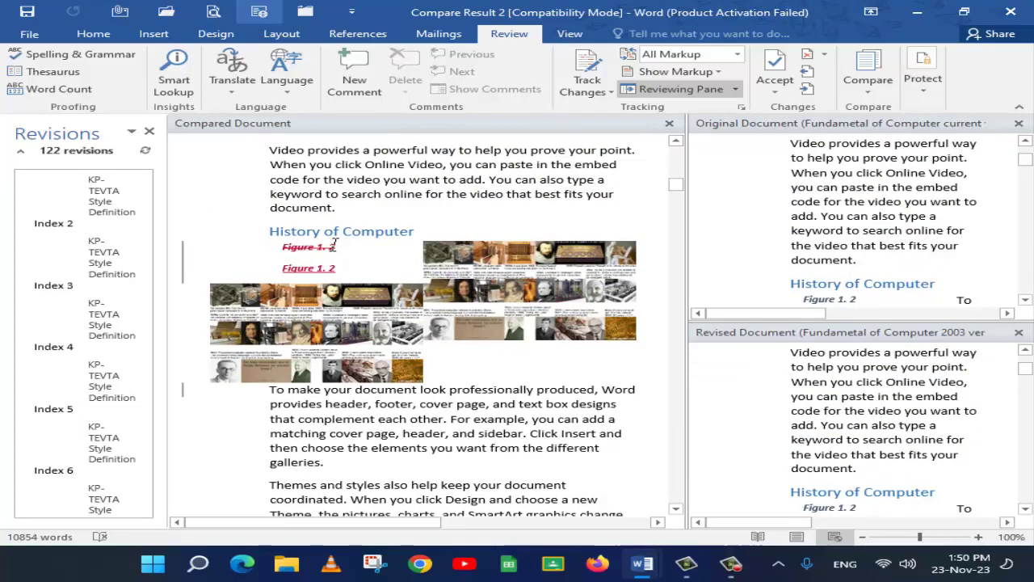
scroll(374, 295, down, 10)
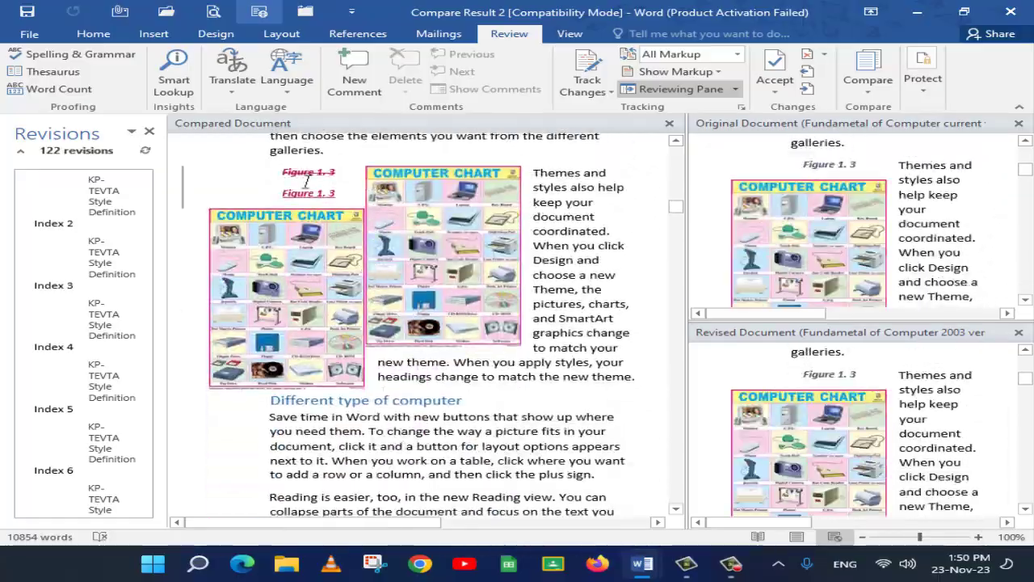
Step: Accept all changes in the compared document and look back through the text to the cover page and Table of Contents
scroll(352, 263, down, 15)
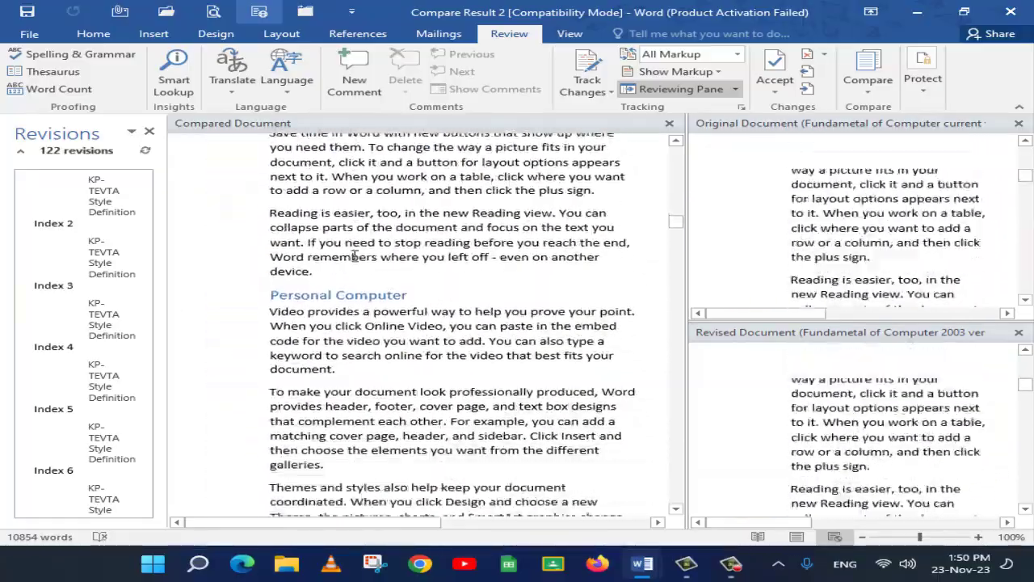
scroll(354, 255, down, 12)
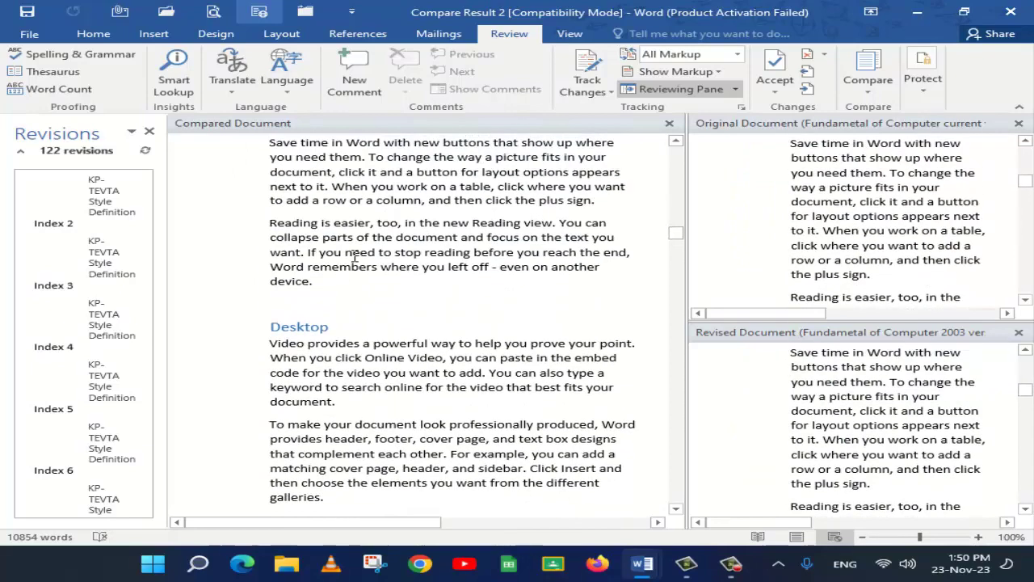
click(781, 91)
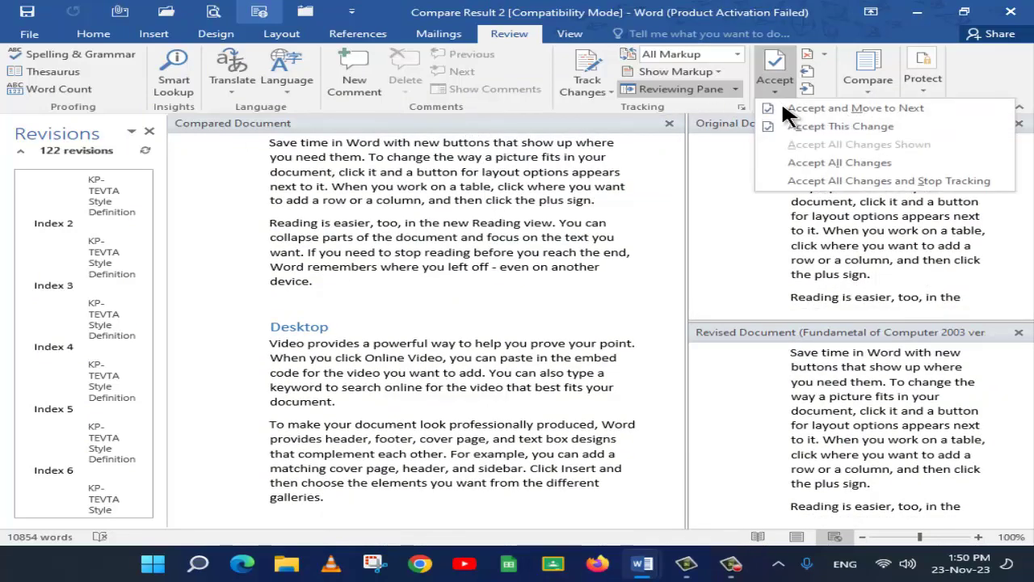
click(793, 159)
scroll(393, 256, down, 15)
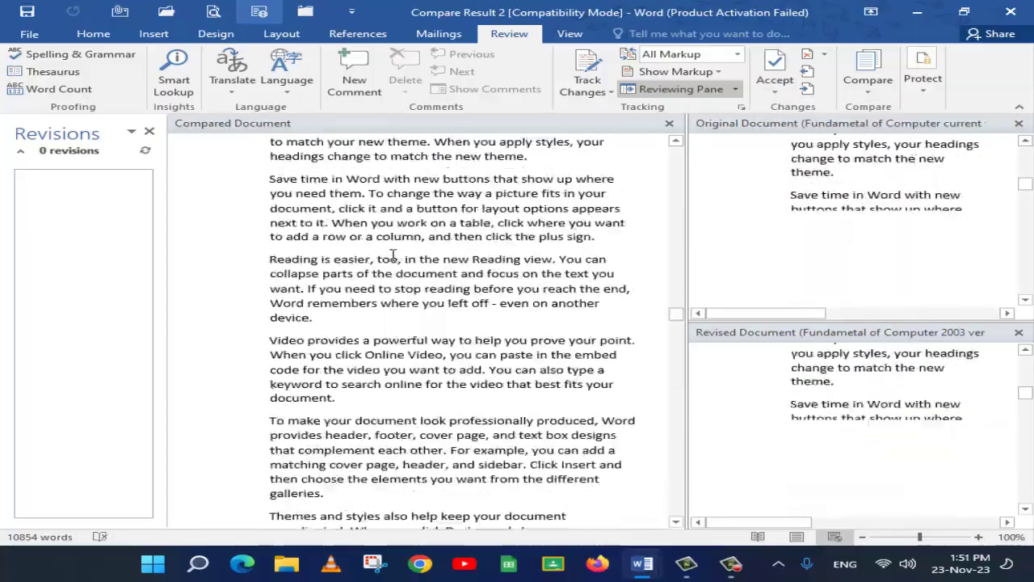
scroll(393, 256, down, 10)
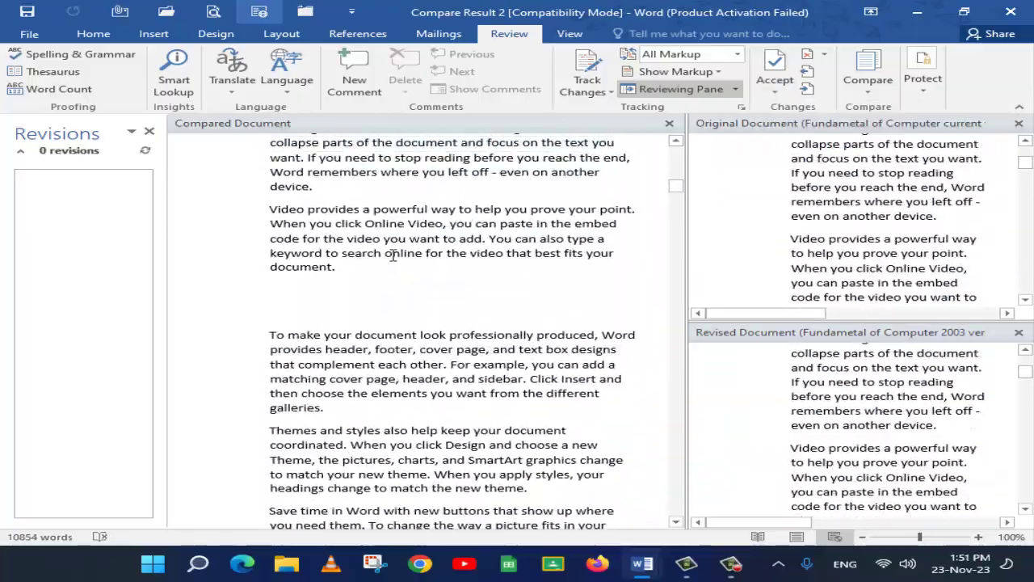
scroll(412, 247, up, 20)
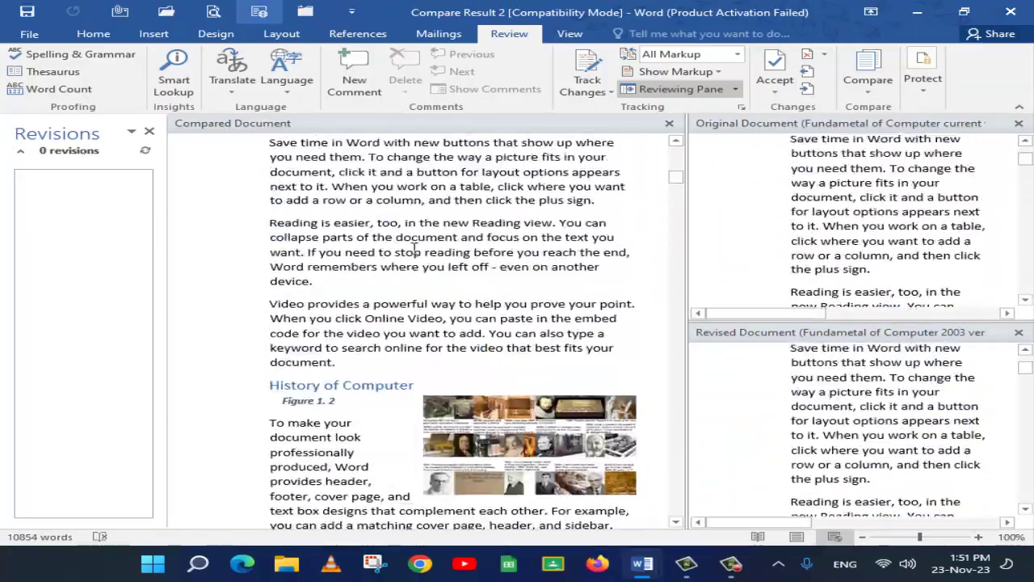
scroll(413, 248, down, 8)
scroll(412, 248, up, 10)
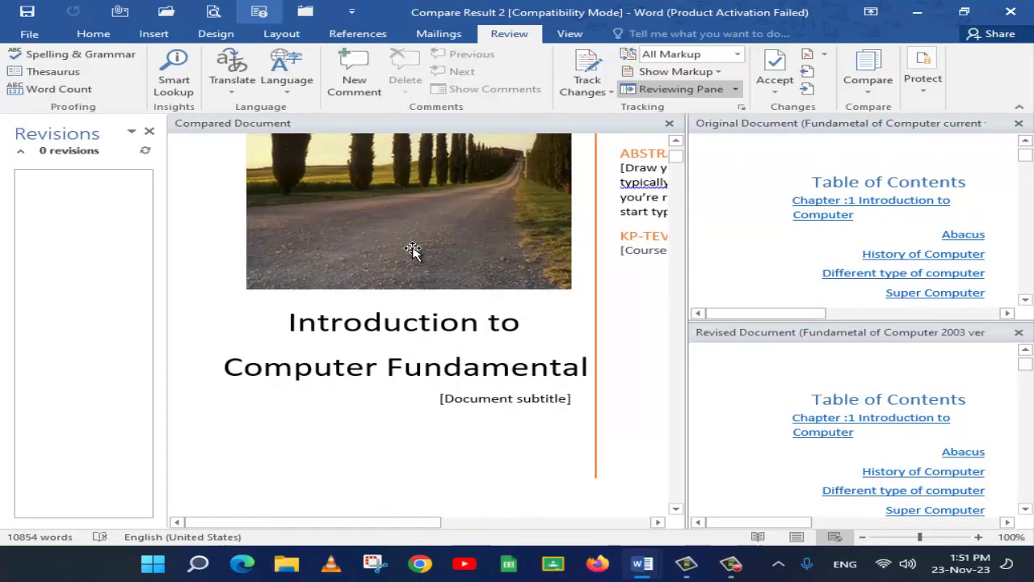
scroll(413, 248, down, 3)
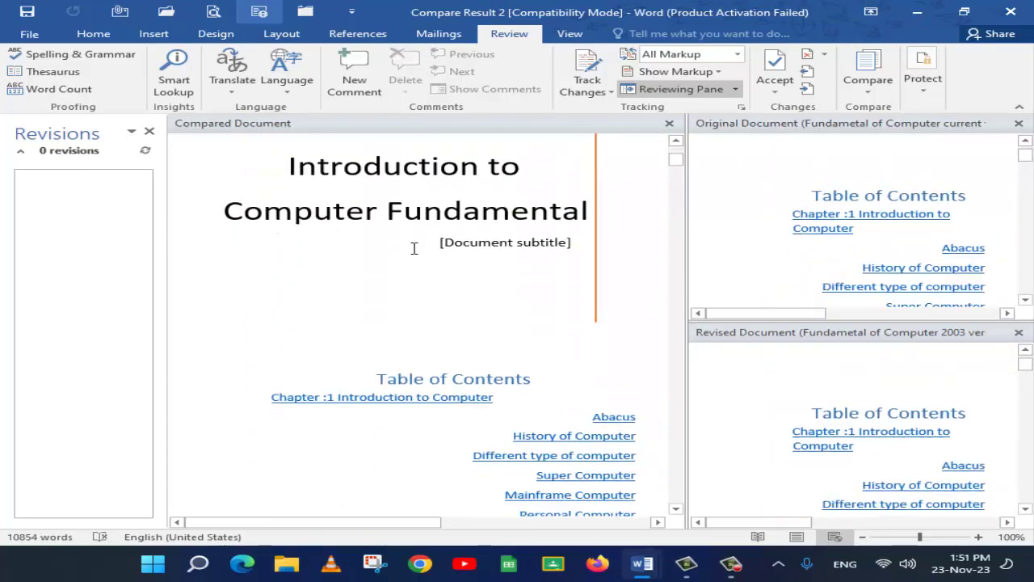
Step: Hide both source documents and close the comparison result without saving it
click(1019, 123)
click(1019, 123)
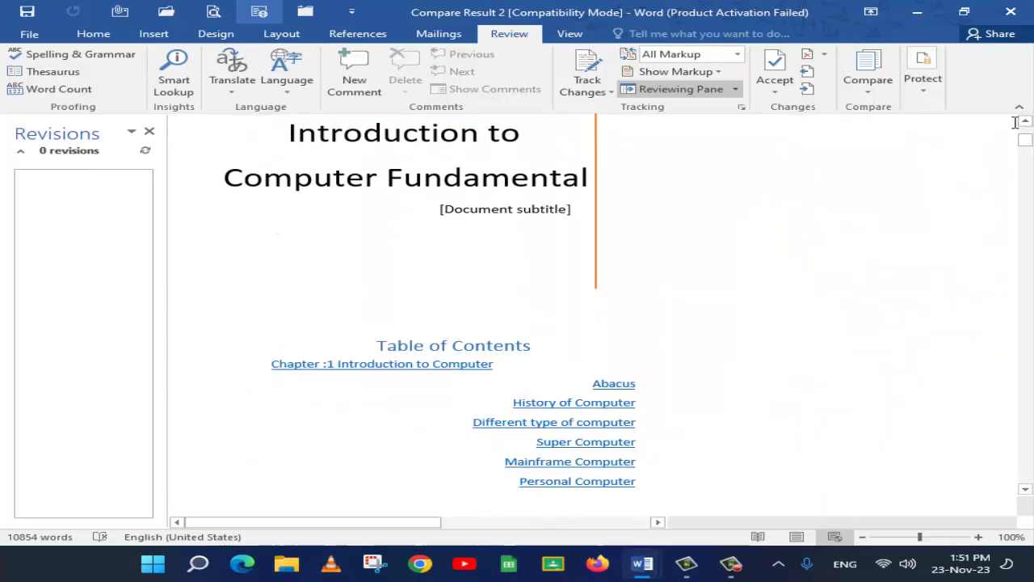
click(867, 98)
click(855, 135)
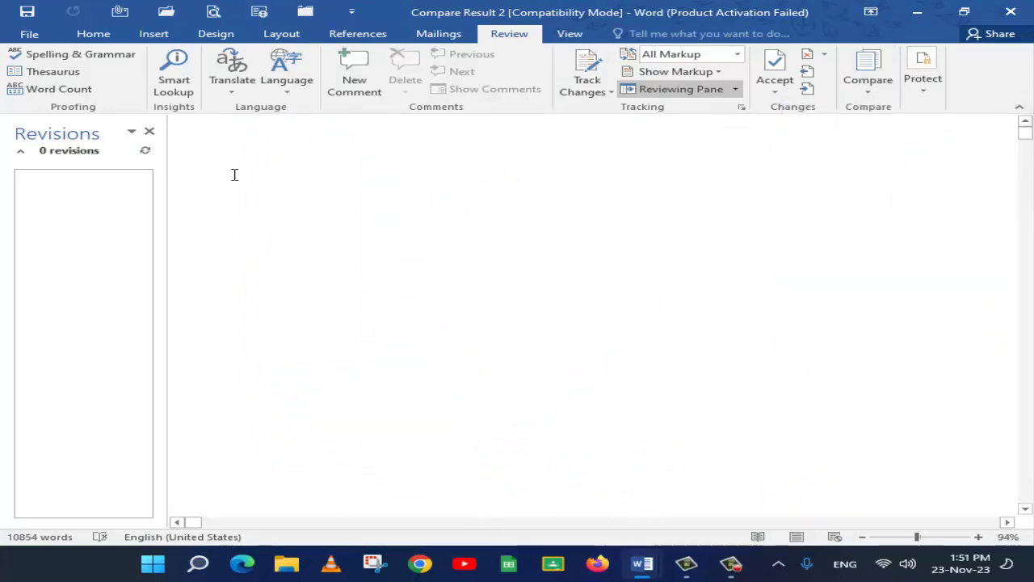
click(533, 304)
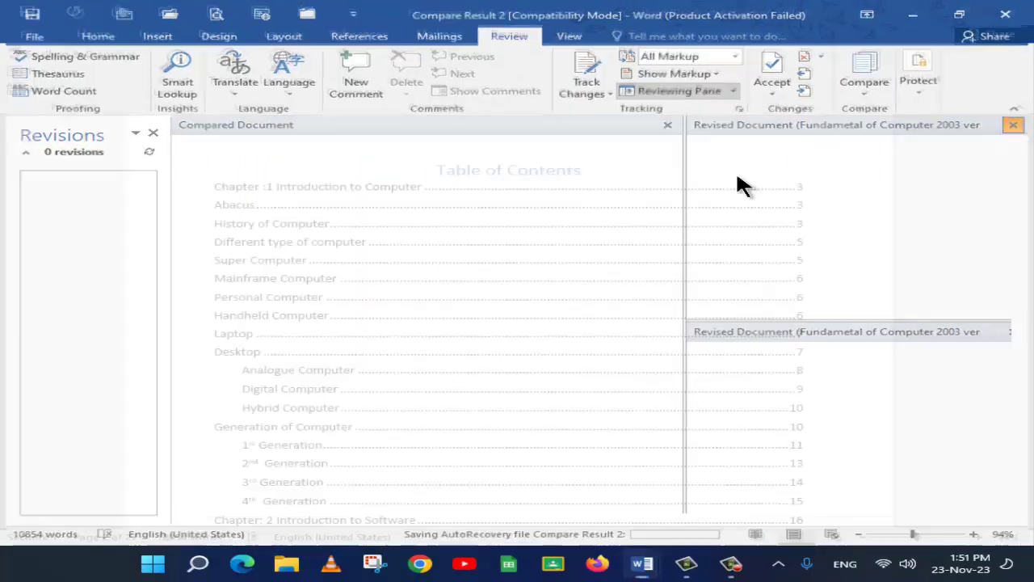
click(868, 95)
click(503, 161)
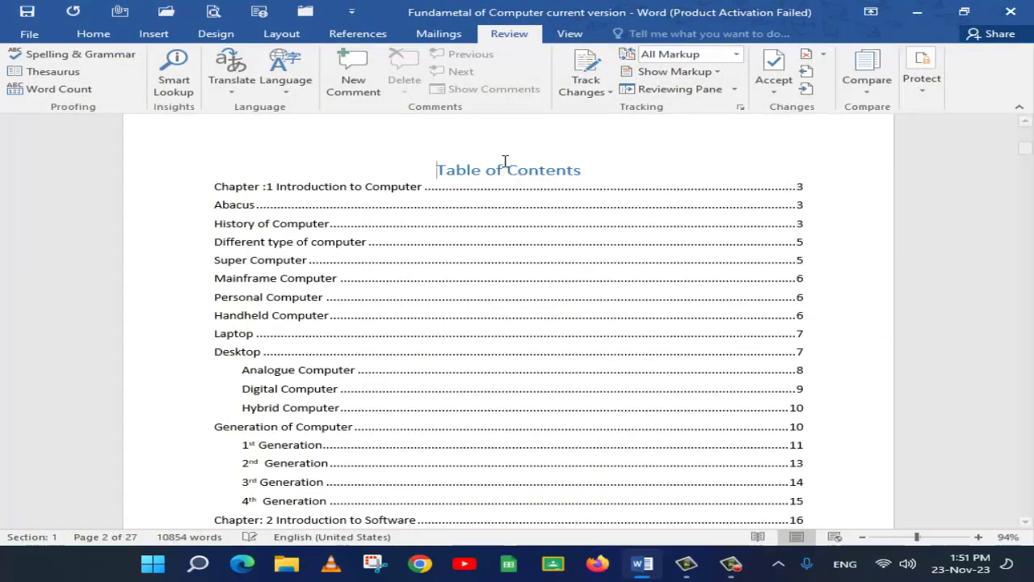
Step: Look over the cover page of Fundametal of Computer current version and close that document without saving
scroll(505, 245, up, 5)
click(881, 93)
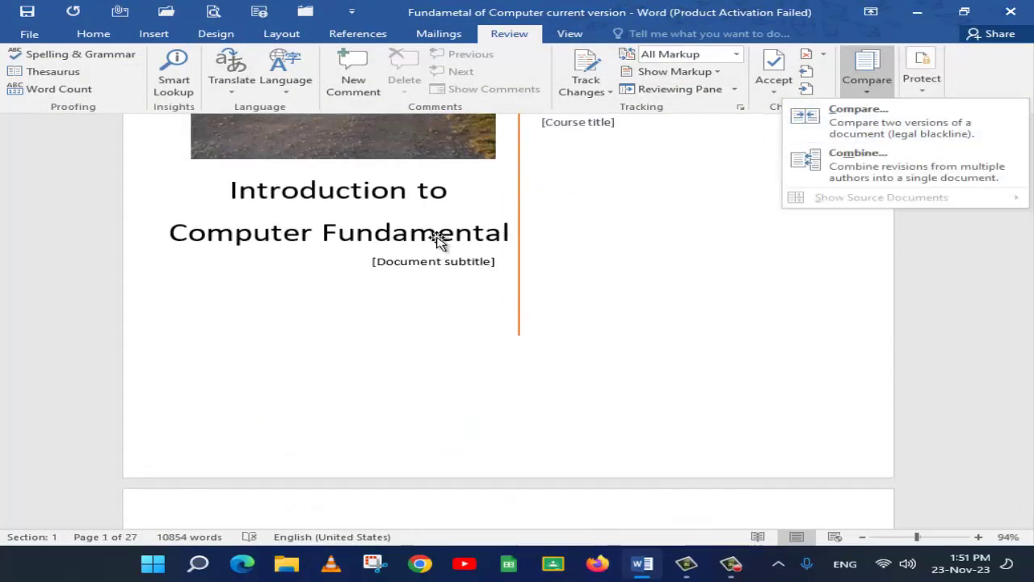
scroll(437, 238, up, 2)
click(638, 235)
scroll(654, 254, up, 5)
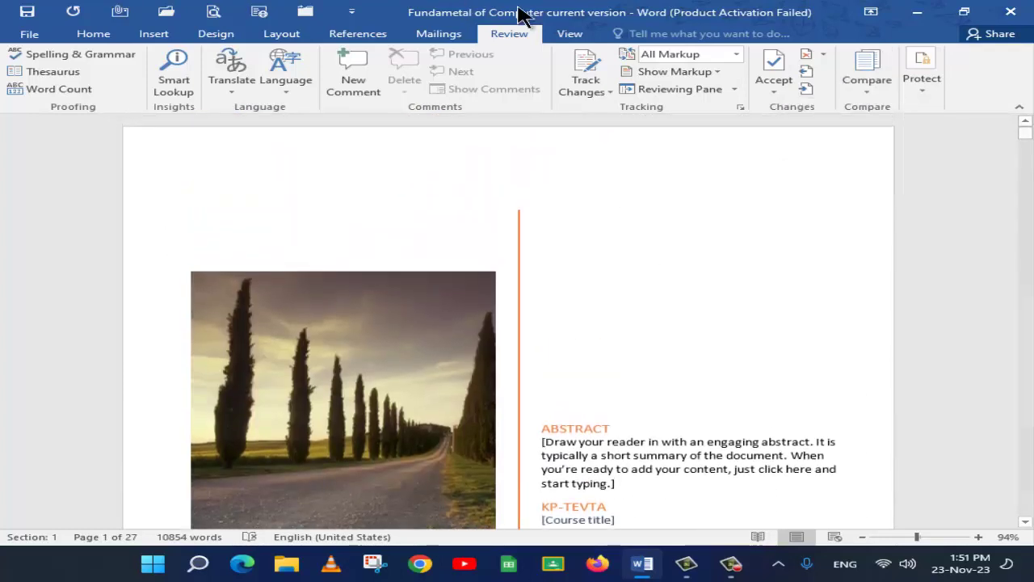
key(ctrl+w)
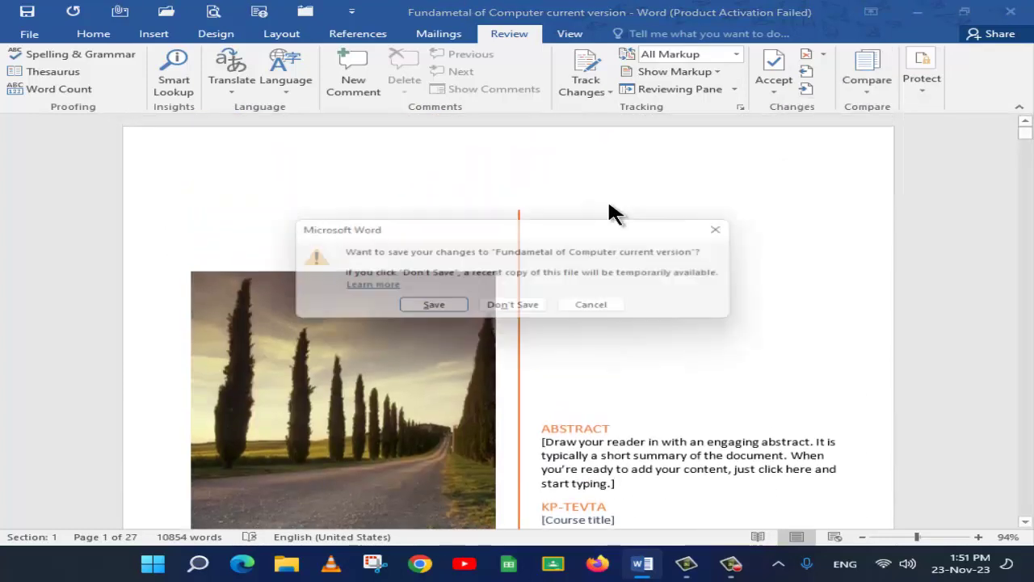
click(513, 307)
Step: Start combining two documents and set Fundametal of Computer 2003 version from the Compare Groups folder as the original document
click(860, 93)
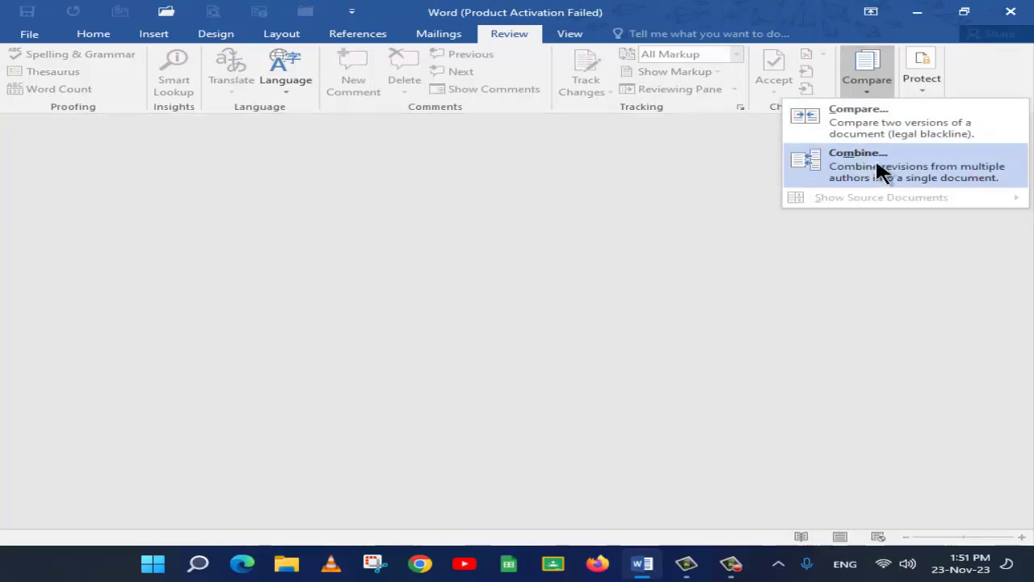
click(899, 181)
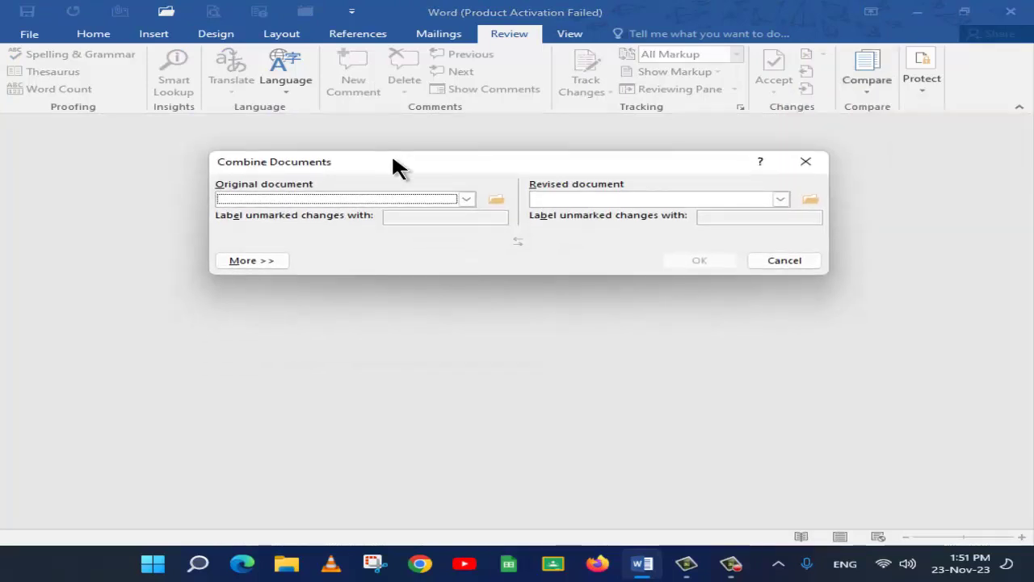
click(433, 198)
click(496, 199)
click(536, 278)
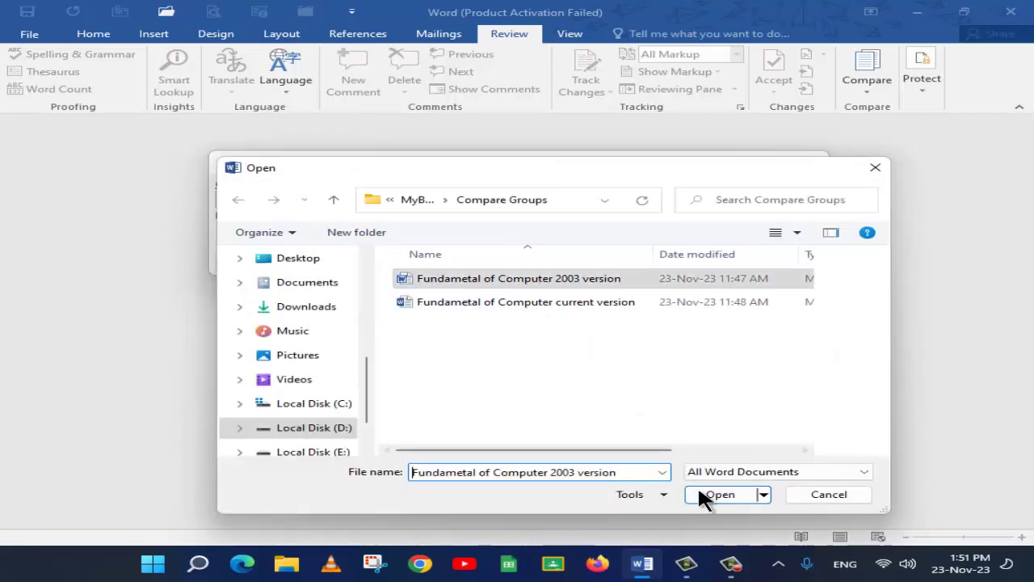
click(719, 494)
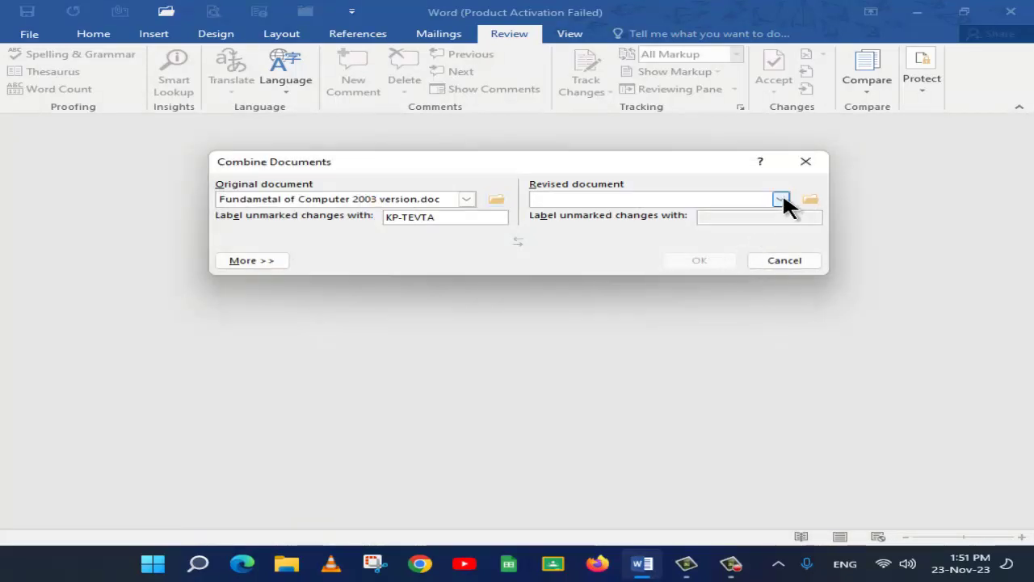
Step: Set Fundametal of Computer current version as the revised document and merge, keeping formatting changes from the 2003 version
click(781, 200)
click(810, 200)
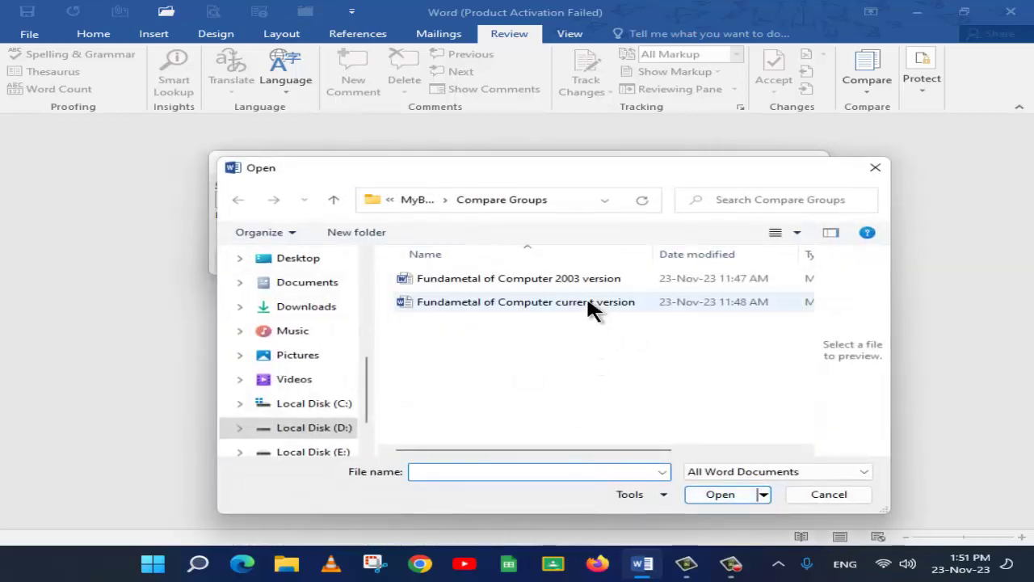
click(588, 303)
click(720, 494)
click(678, 263)
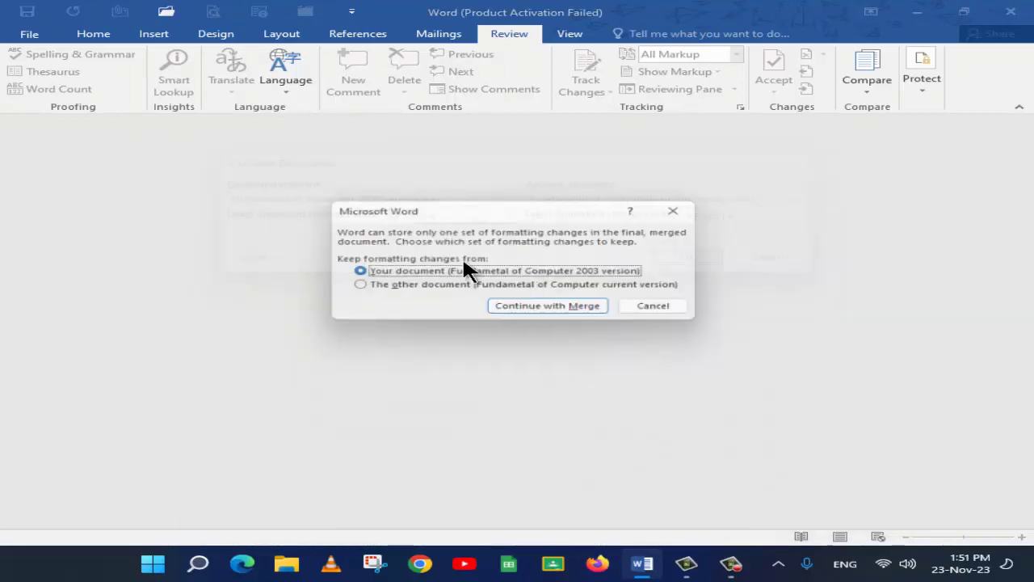
drag(444, 206, 409, 147)
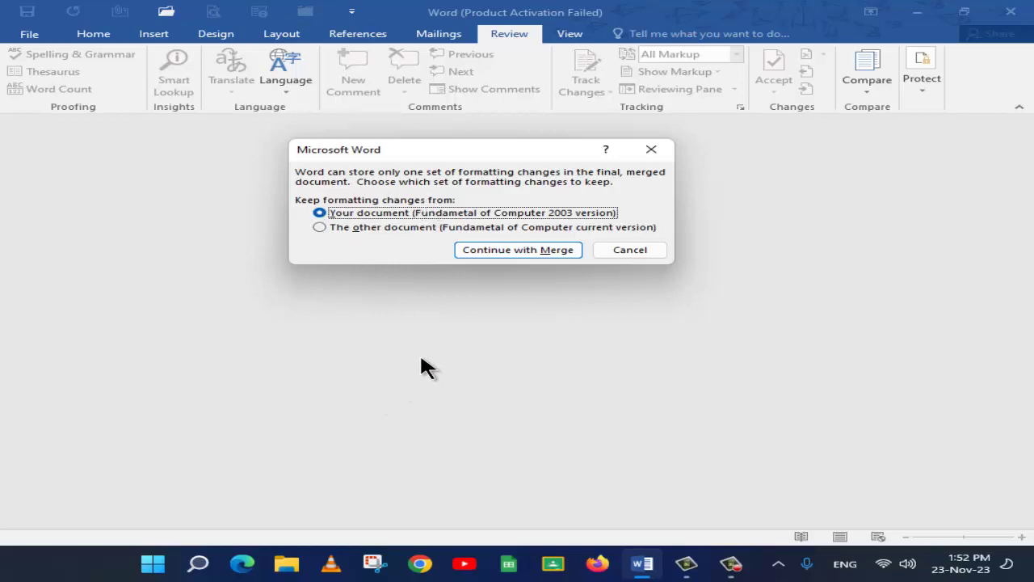
click(537, 251)
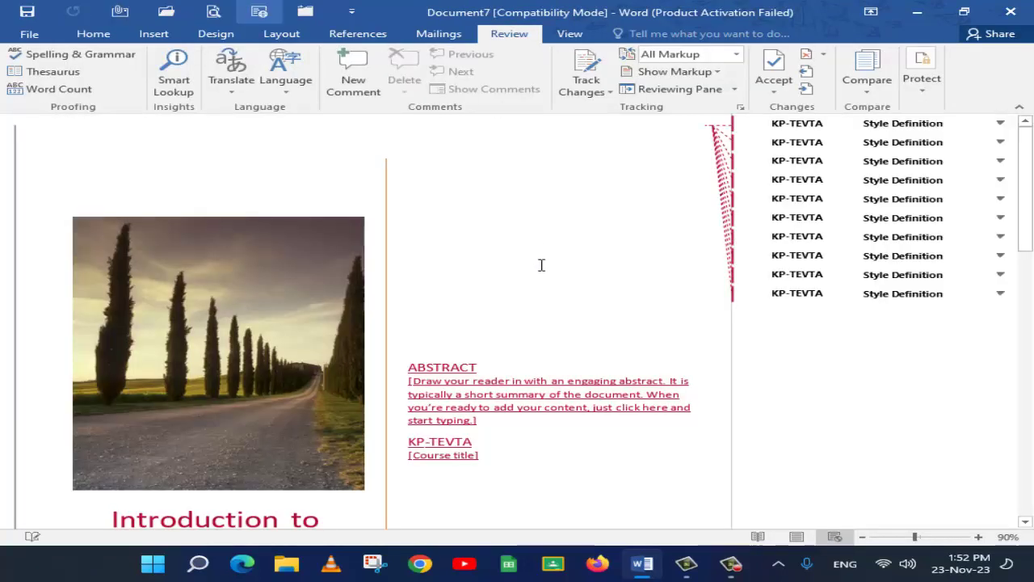
Step: Bring up the revisions list from a Style Definition change and examine the merged document's markup through History of Computer
scroll(543, 358, down, 3)
scroll(543, 357, up, 3)
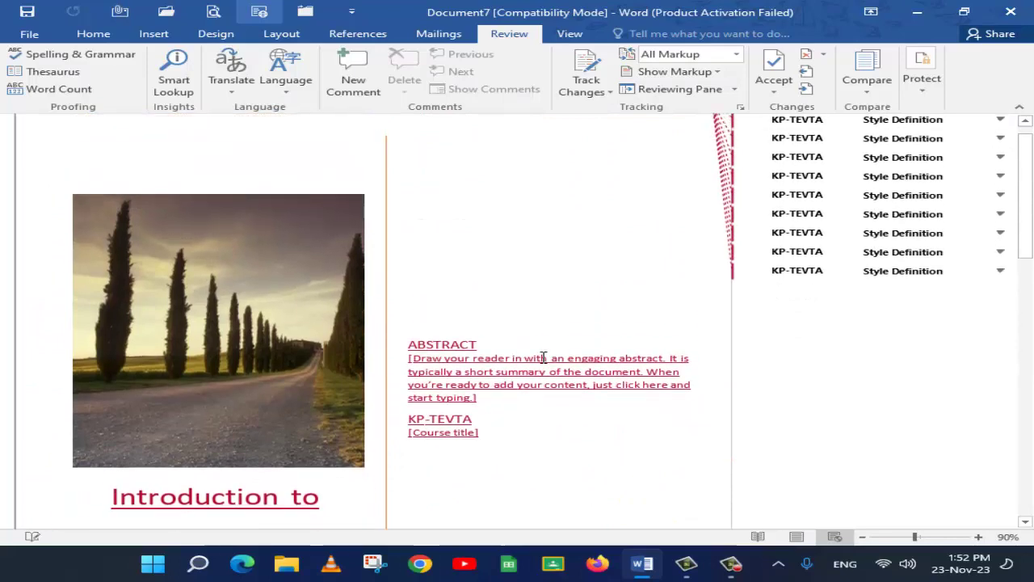
double_click(825, 121)
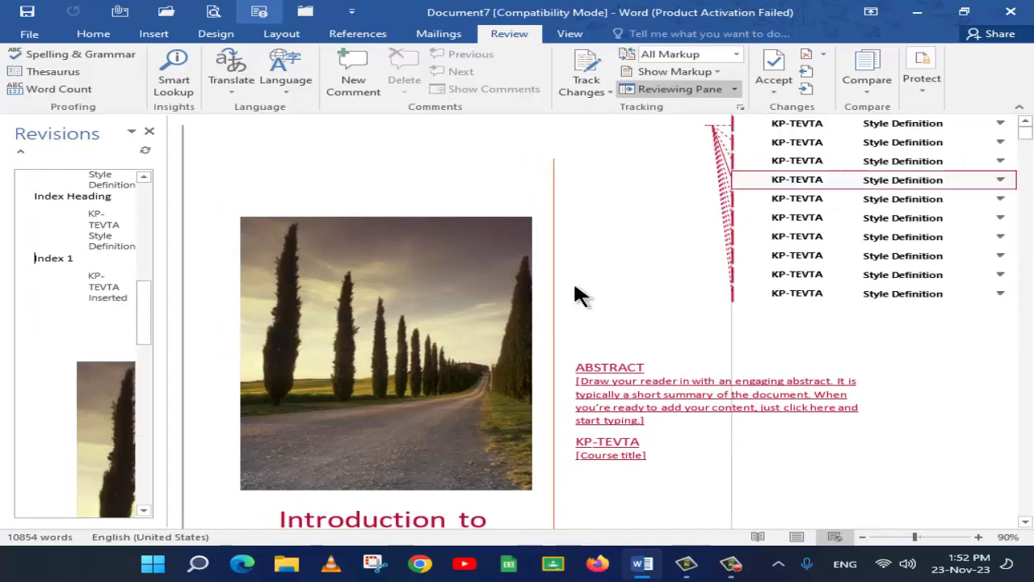
scroll(489, 400, down, 15)
scroll(487, 393, down, 7)
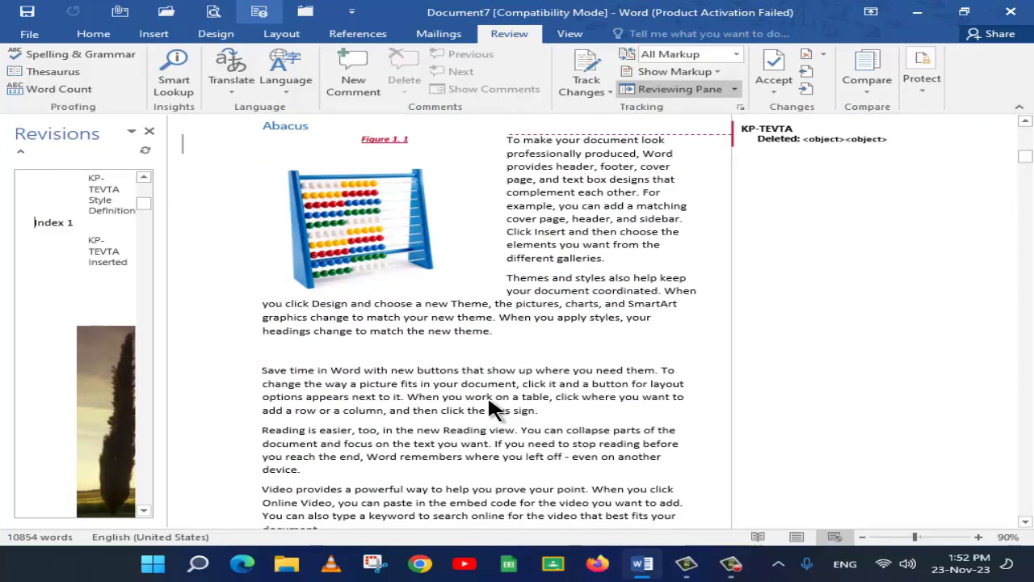
scroll(487, 394, up, 4)
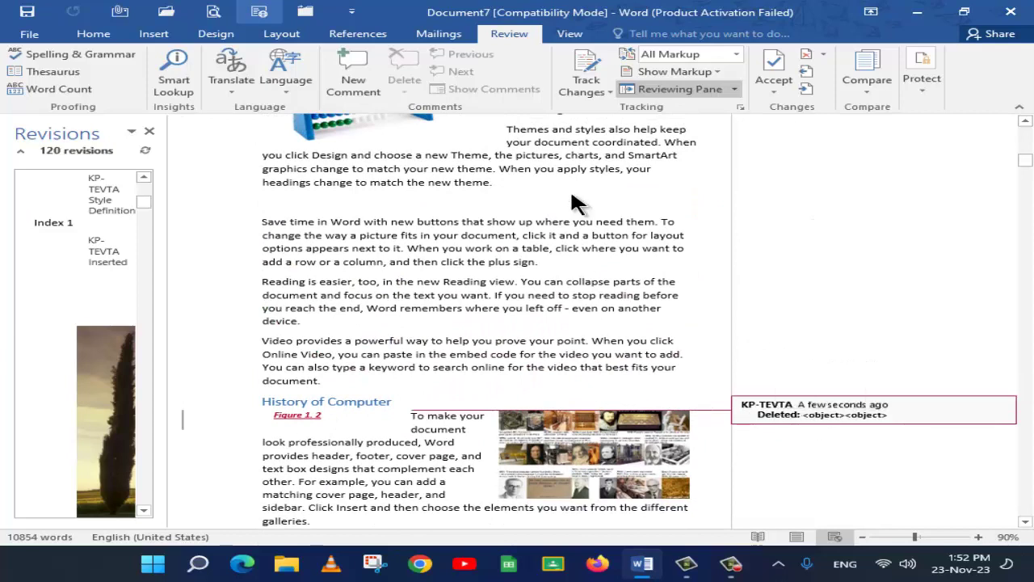
Step: Accept all changes in the merged document and check the text from the cover page to Handheld Computer
click(598, 92)
click(766, 81)
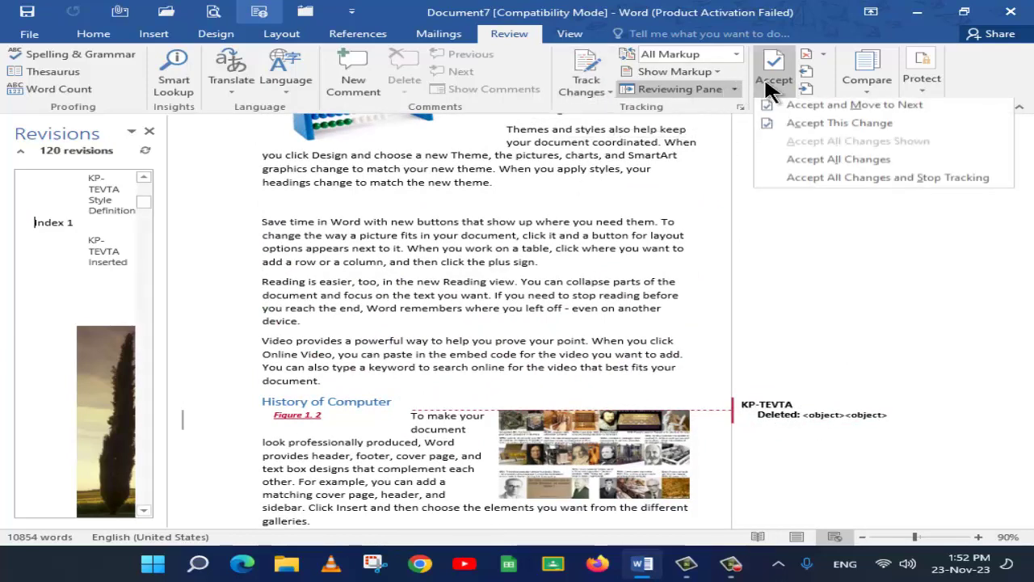
click(783, 160)
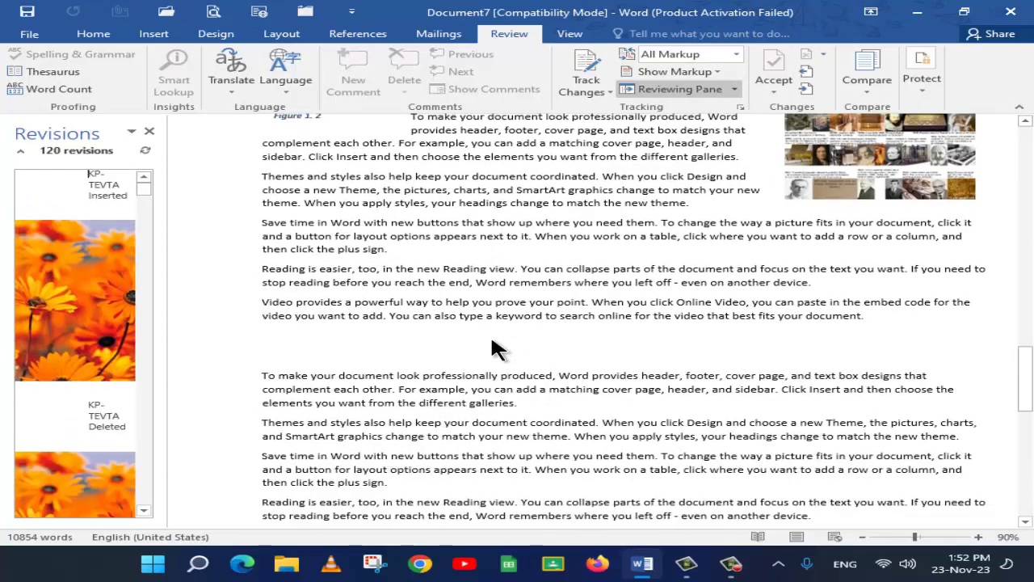
scroll(493, 340, up, 11)
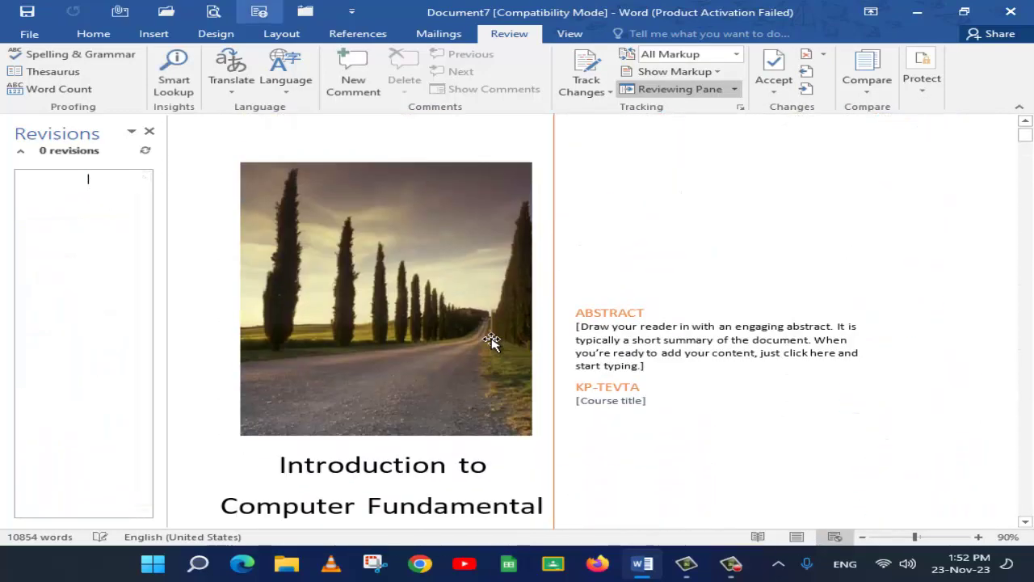
scroll(493, 340, down, 12)
scroll(485, 346, down, 15)
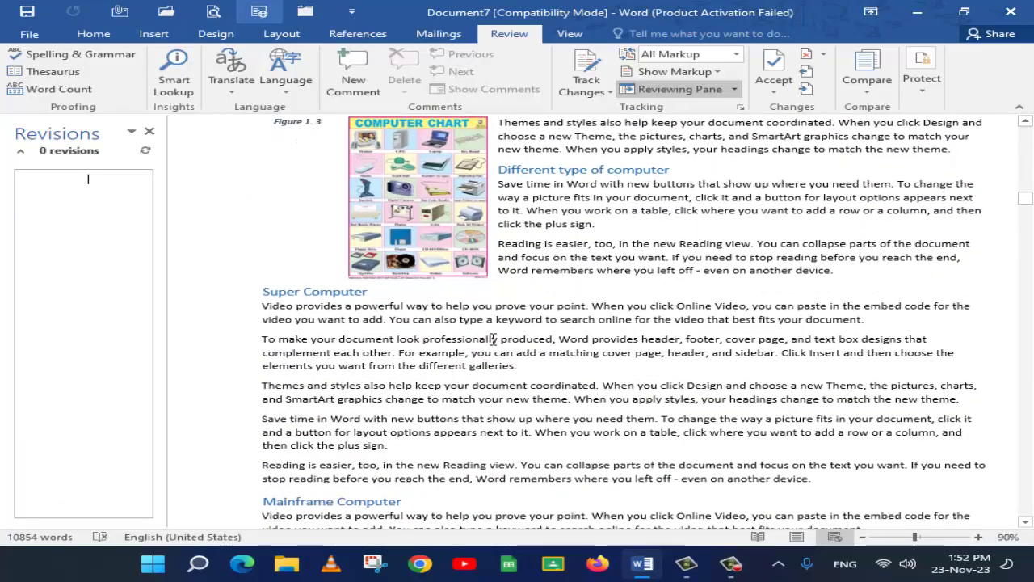
scroll(493, 340, down, 11)
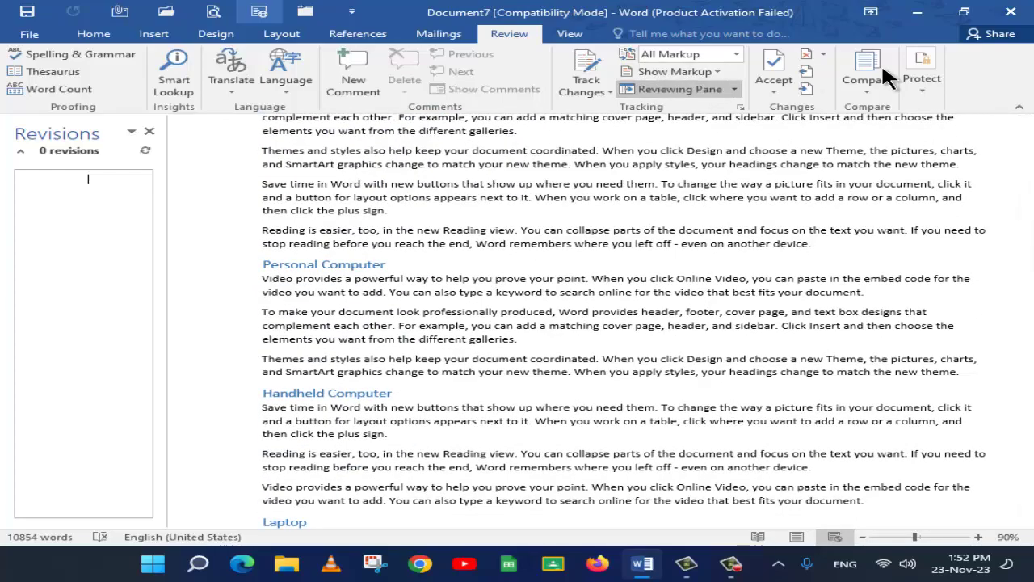
Step: Save the merged document in the Compare Groups folder as Introduction to Computer Fundamental Final, accepting the upgrade to the newest file format
click(882, 62)
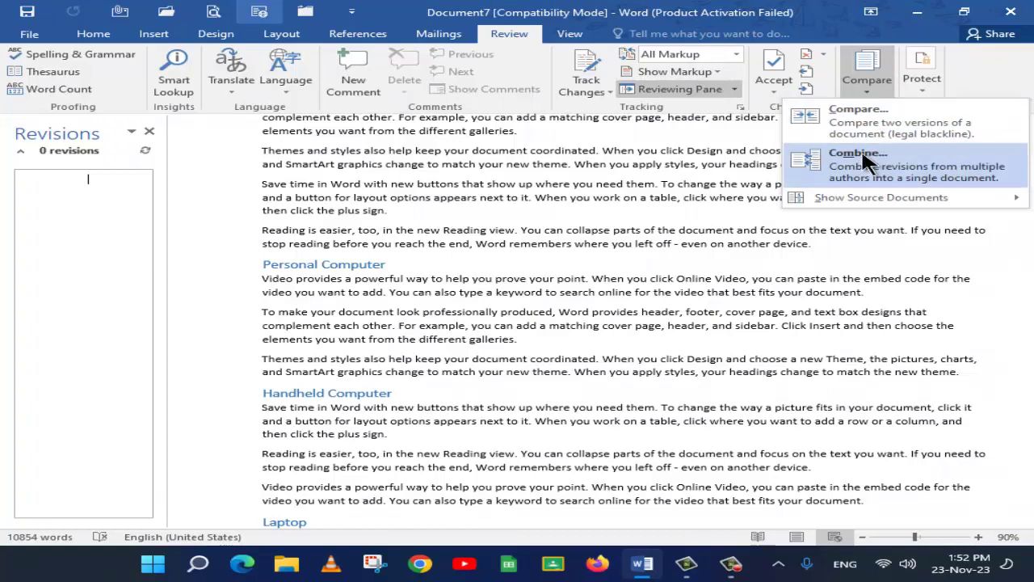
click(591, 404)
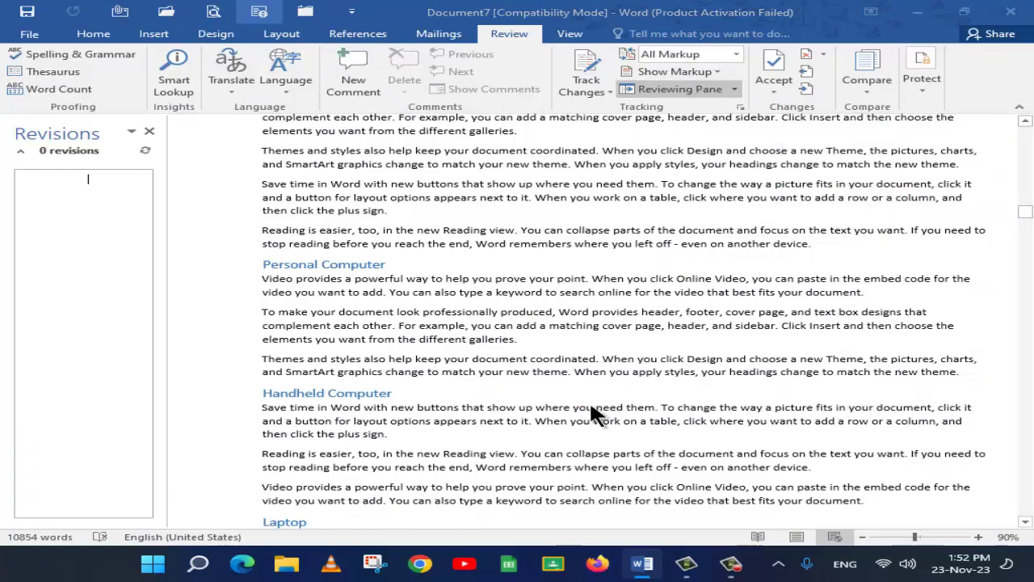
key(F12)
click(524, 369)
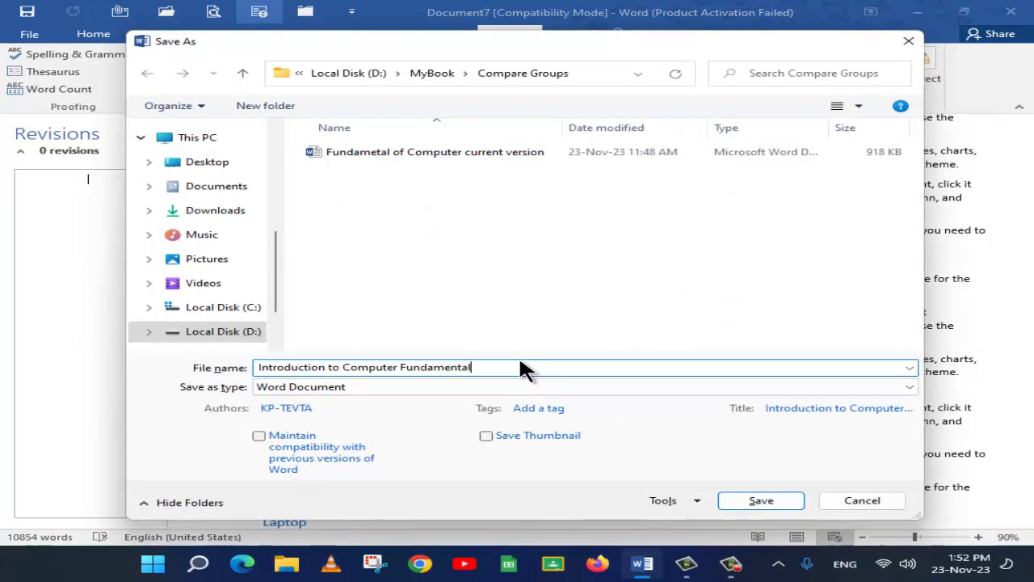
text(FInal)
key(BackSpace)
key(BackSpace)
key(BackSpace)
key(BackSpace)
text(inal)
key(Return)
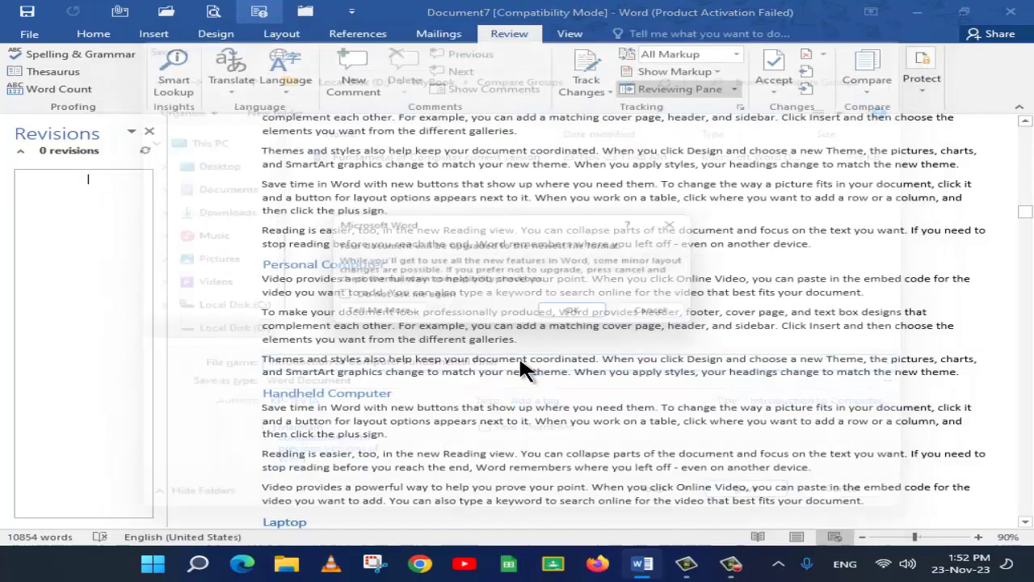
click(579, 314)
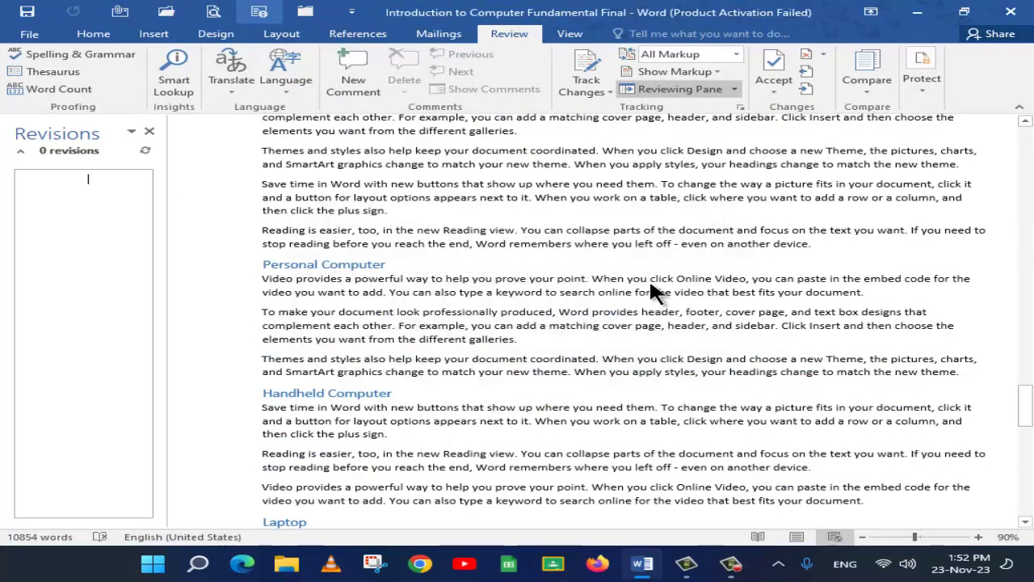
Step: Close the saved document, relaunch Word by running winword, and create a blank document, dismissing the activation wizard
click(1023, 7)
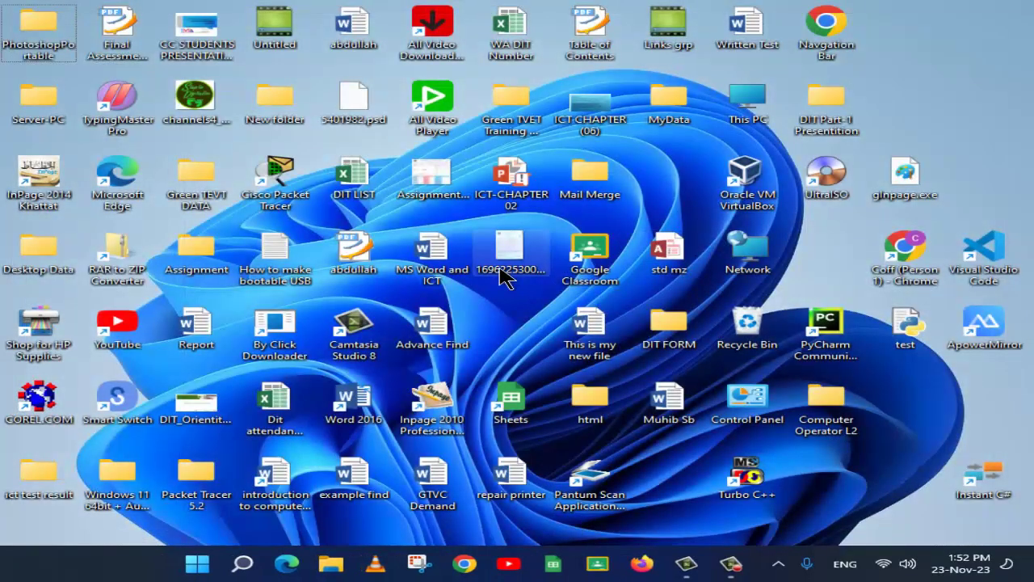
key(super+r)
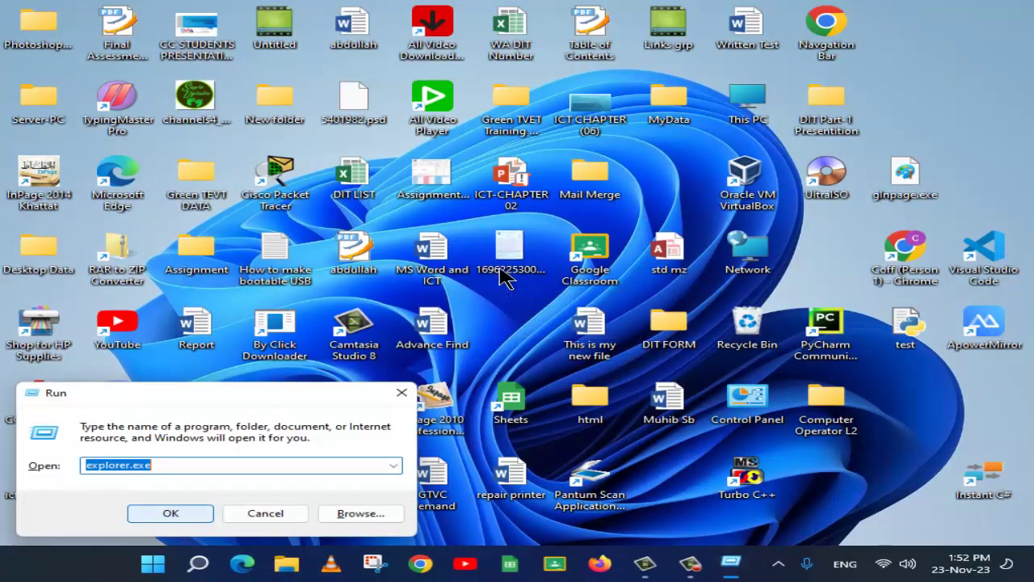
text(e)
key(BackSpace)
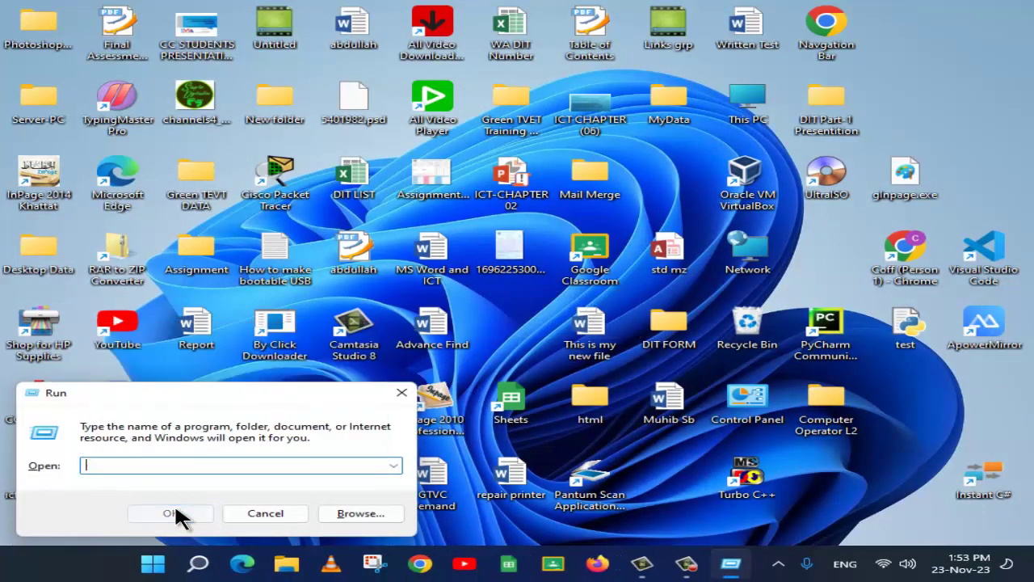
text(win)
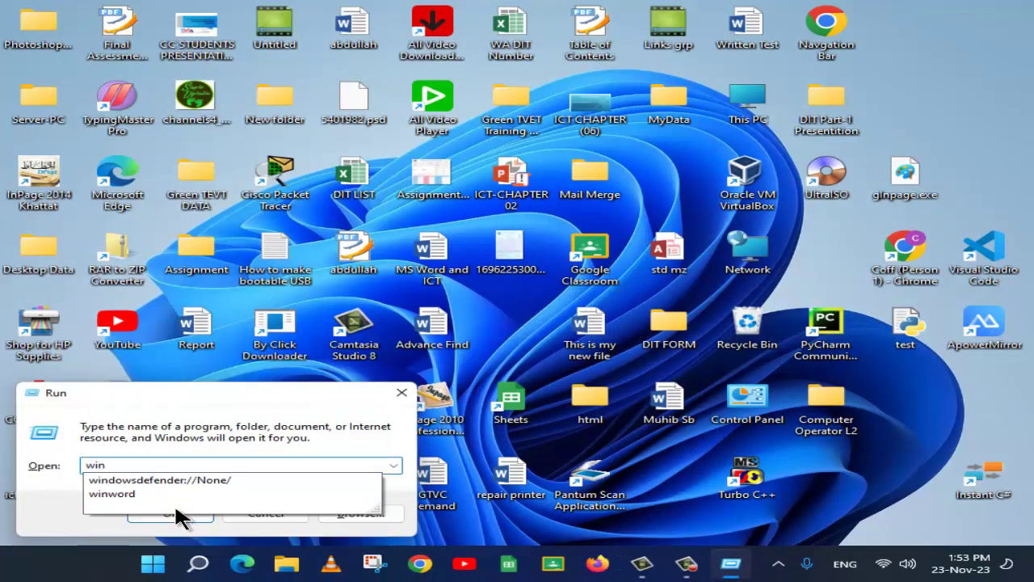
text(word)
click(178, 516)
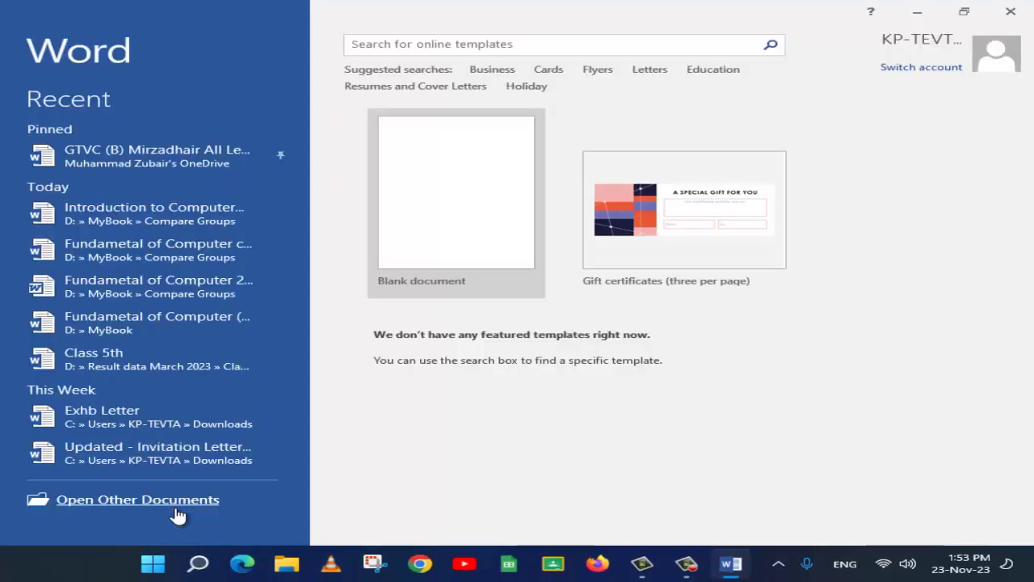
click(453, 214)
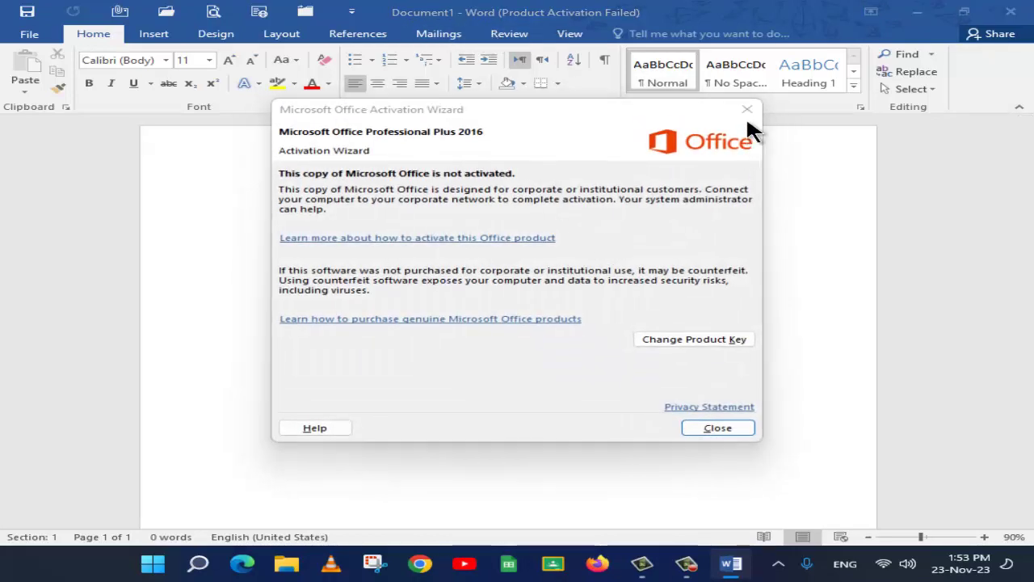
click(746, 110)
Step: Look over the compare and protection options in the blank document and display the Restrict Editing settings
click(509, 34)
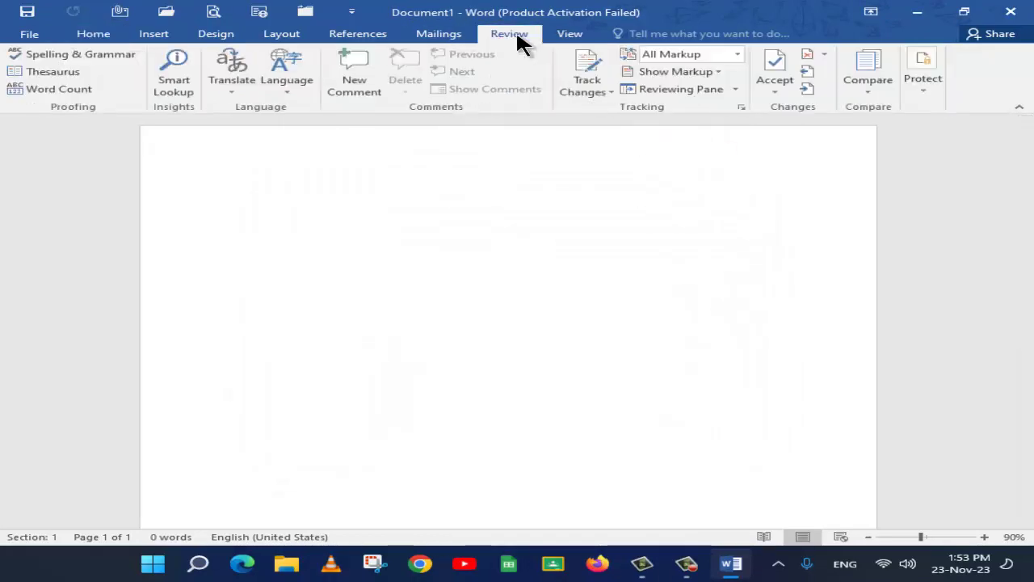
click(867, 79)
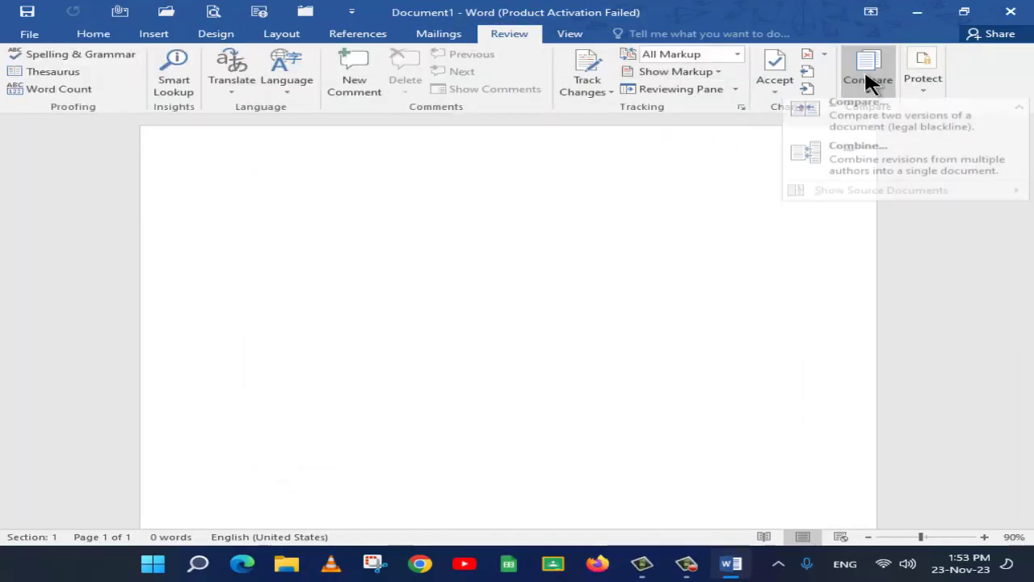
click(596, 248)
click(921, 89)
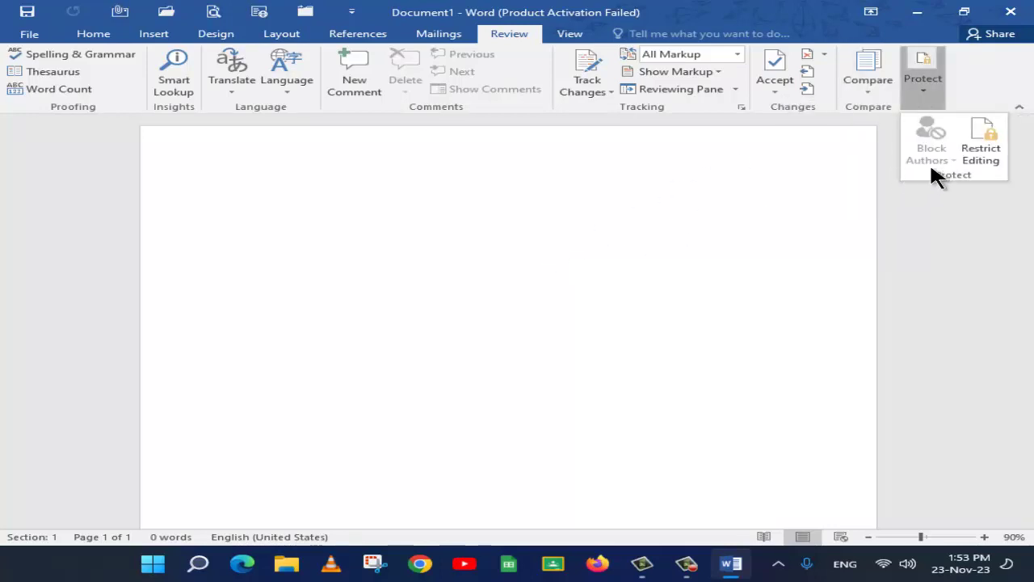
click(974, 153)
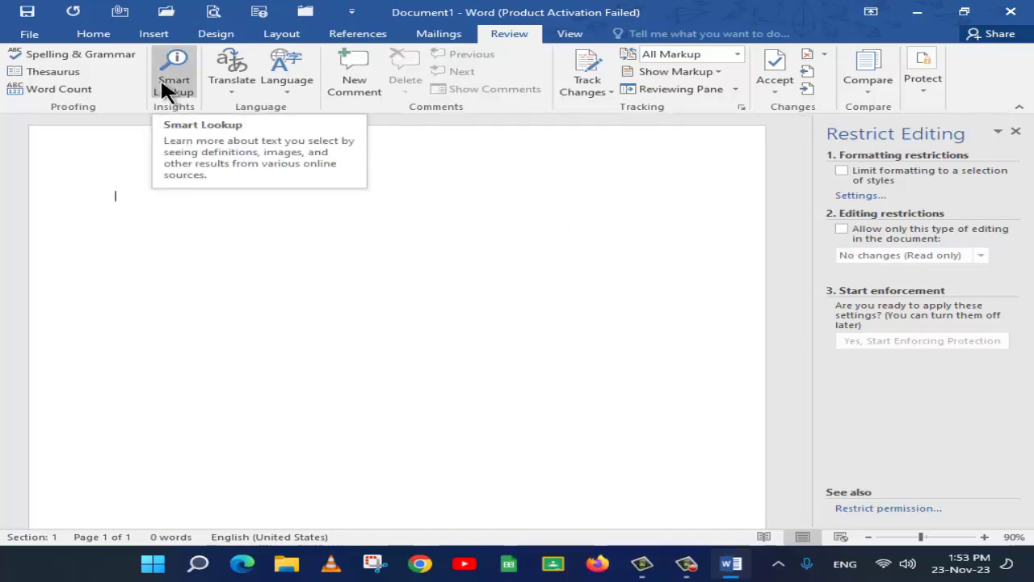
click(278, 35)
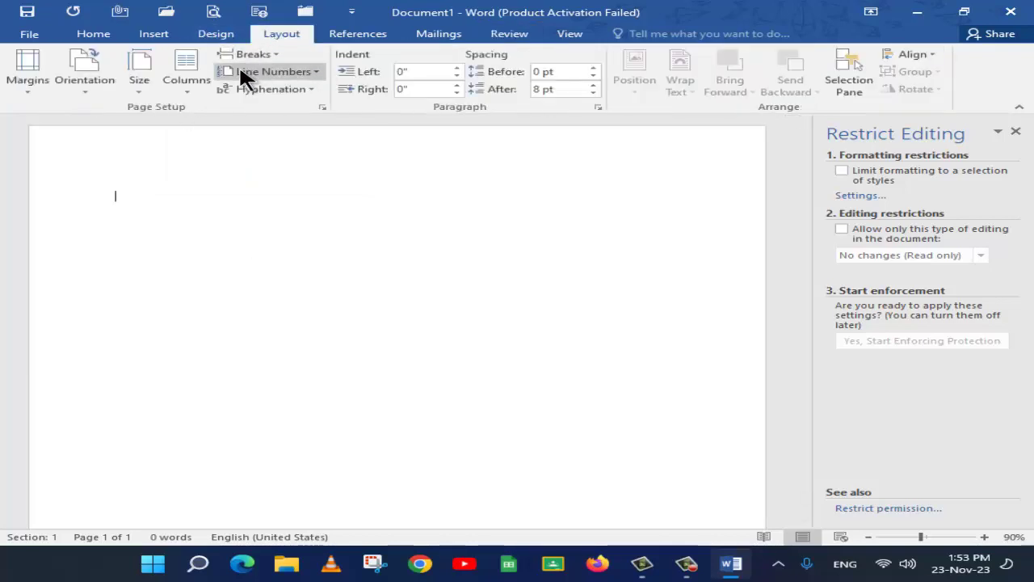
click(252, 55)
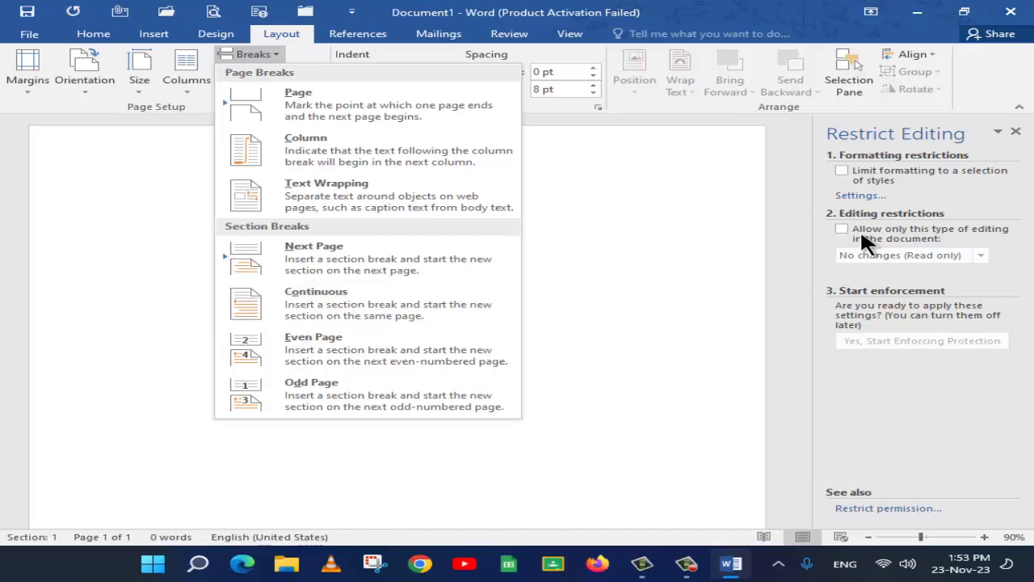
click(608, 338)
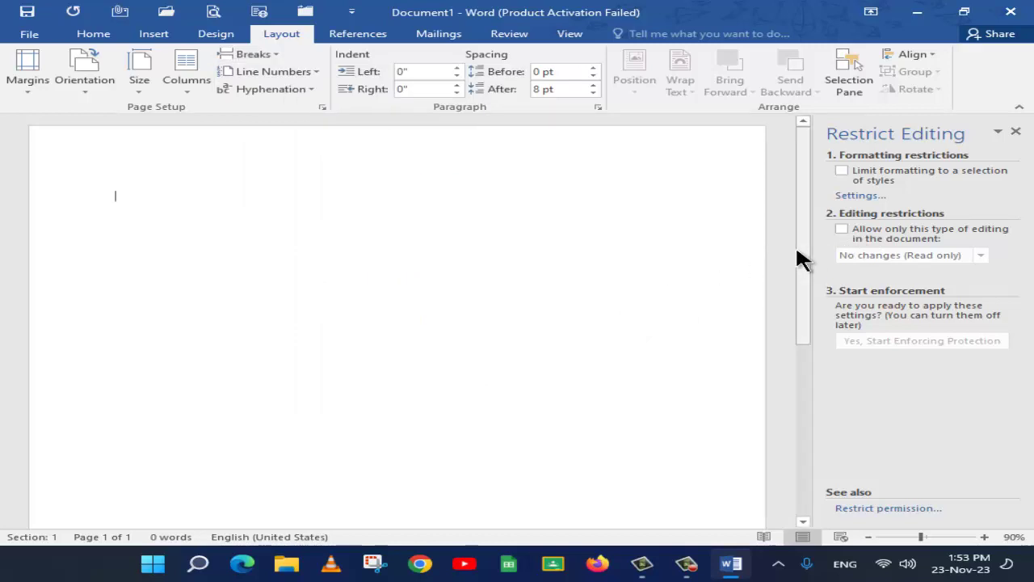
Step: Open the recent document Introduction to Computer Fundamental Final and display its Restrict Editing settings
click(29, 34)
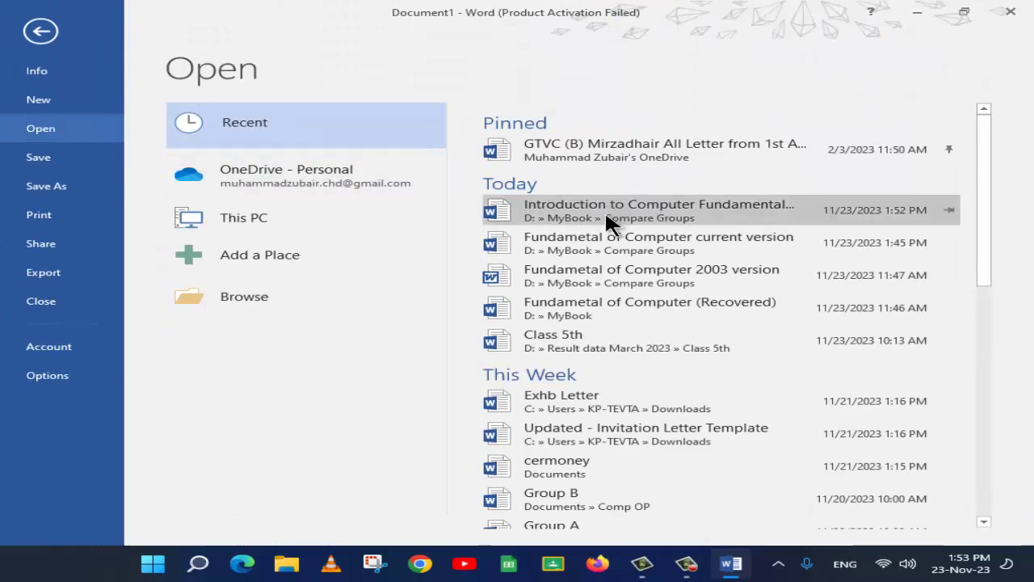
click(605, 208)
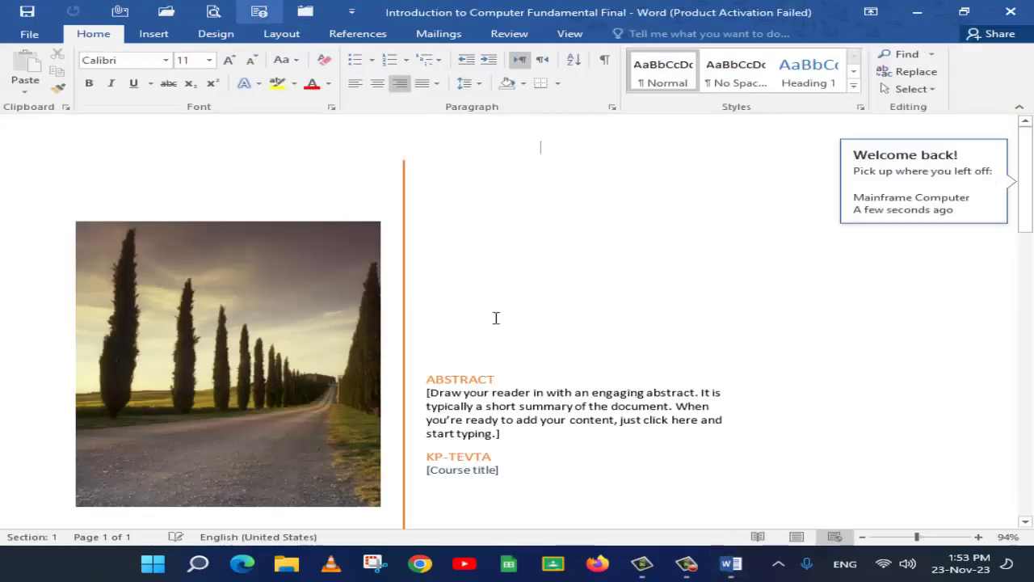
click(509, 34)
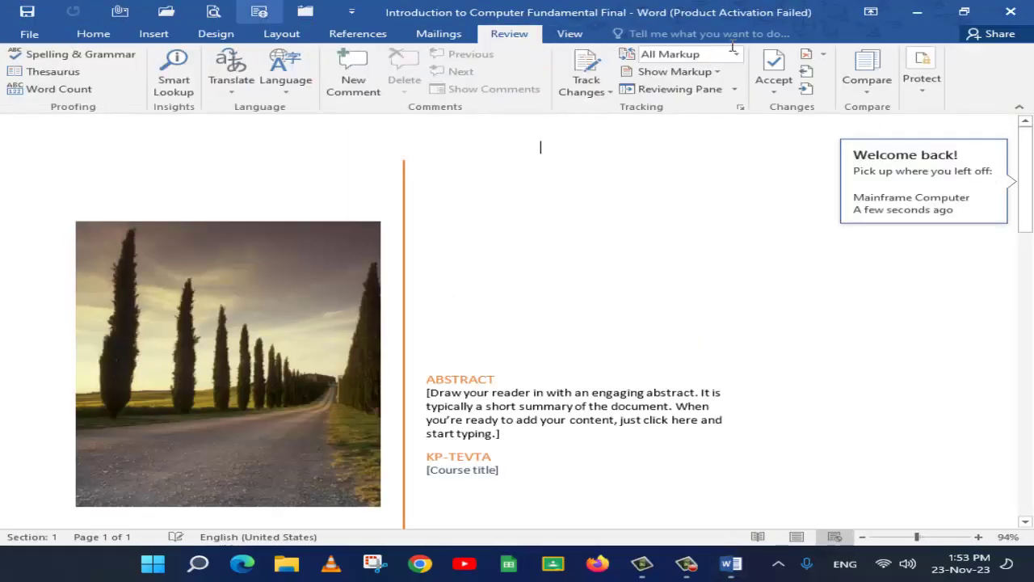
click(918, 76)
click(970, 154)
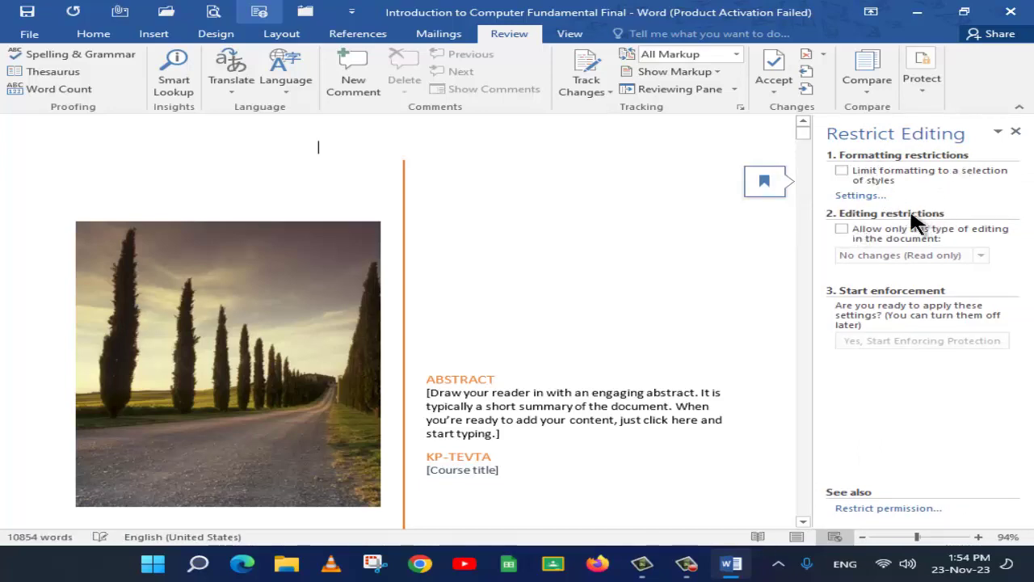
Step: Switch the document from Web Layout to Print Layout and go to the Abacus heading on page 3
scroll(427, 331, down, 20)
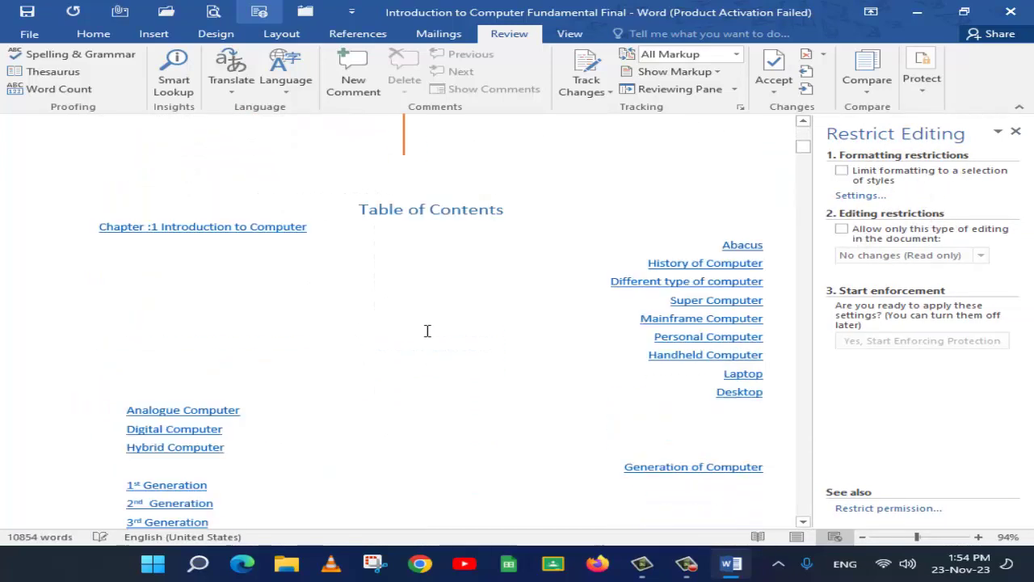
ctrl+scroll(421, 327, down, 1)
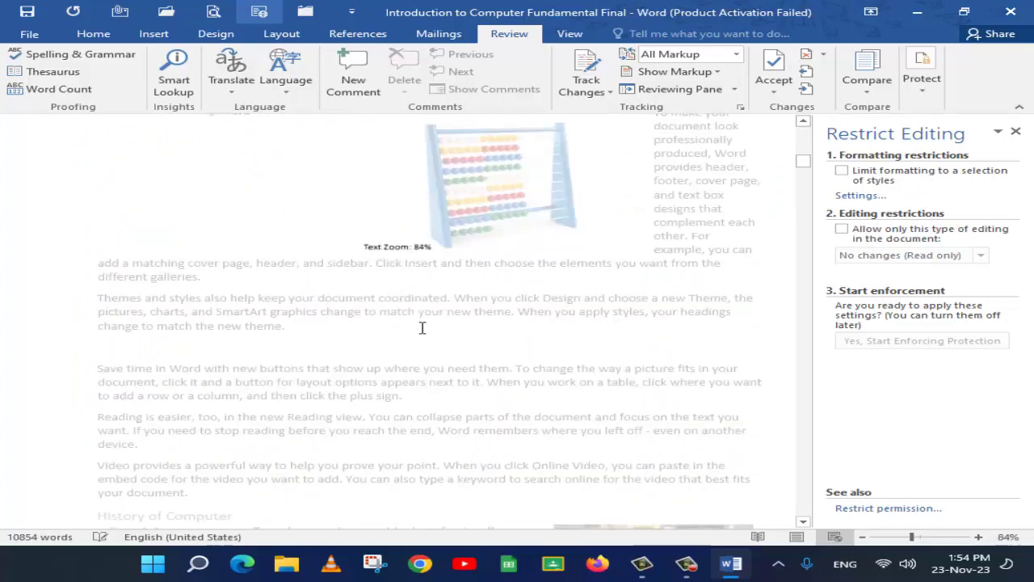
click(569, 35)
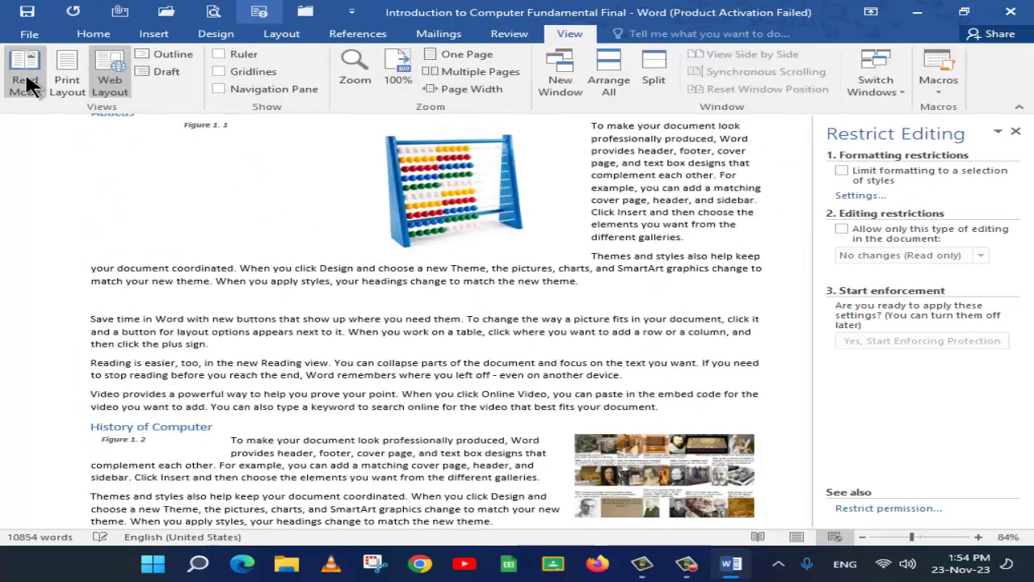
click(68, 85)
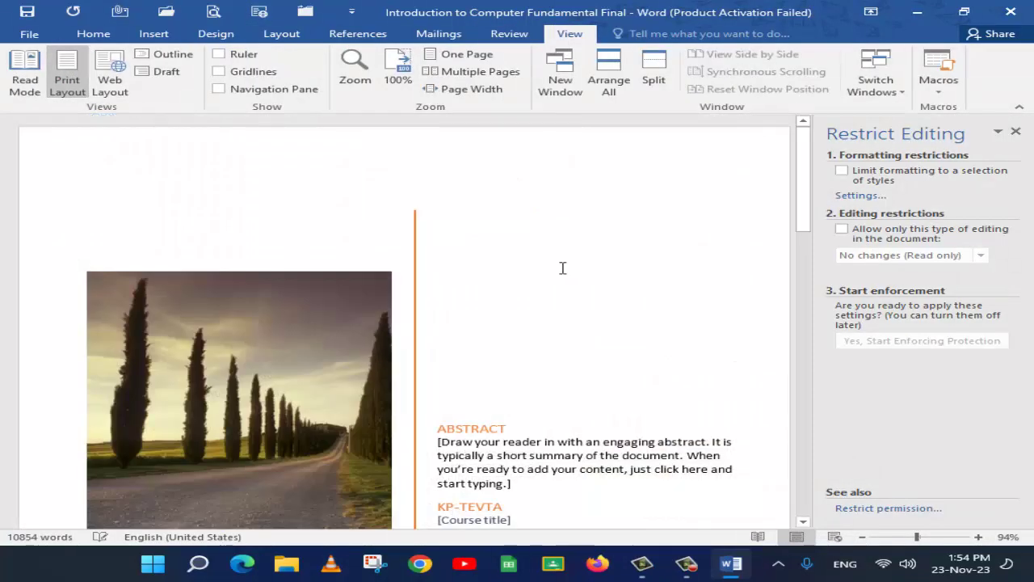
scroll(398, 281, down, 10)
scroll(402, 282, down, 5)
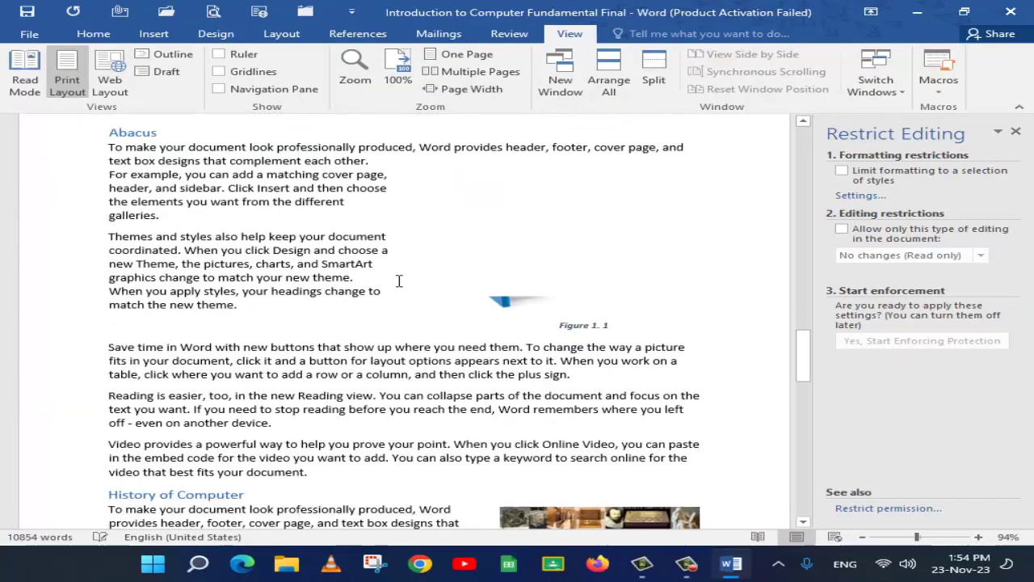
scroll(62, 201, up, 2)
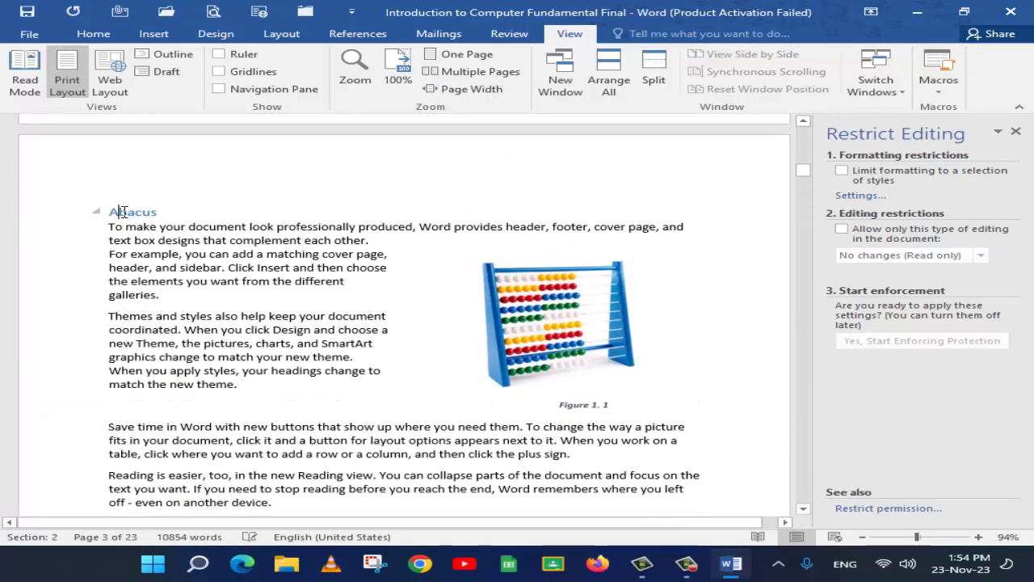
click(105, 36)
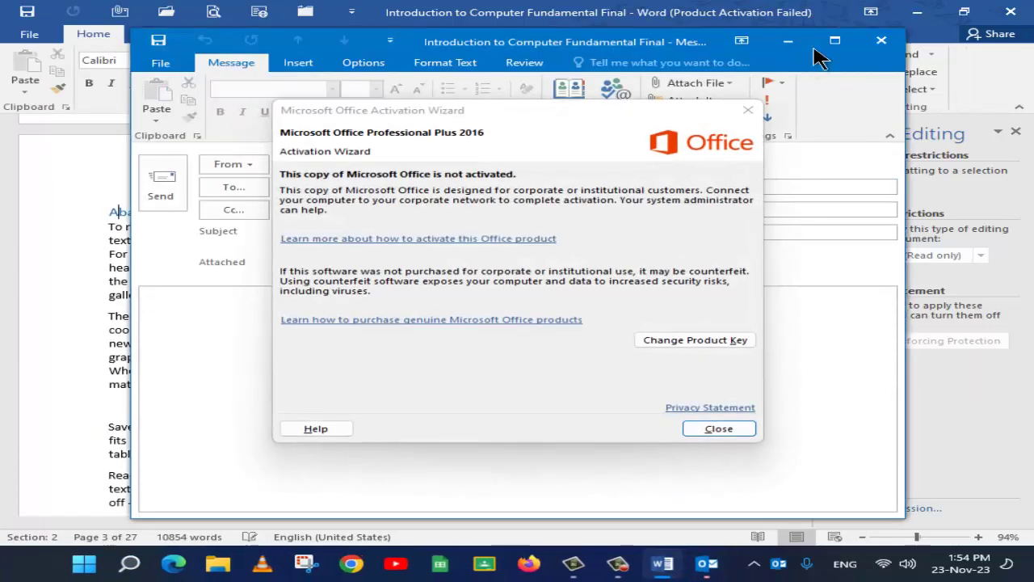
click(744, 113)
click(881, 42)
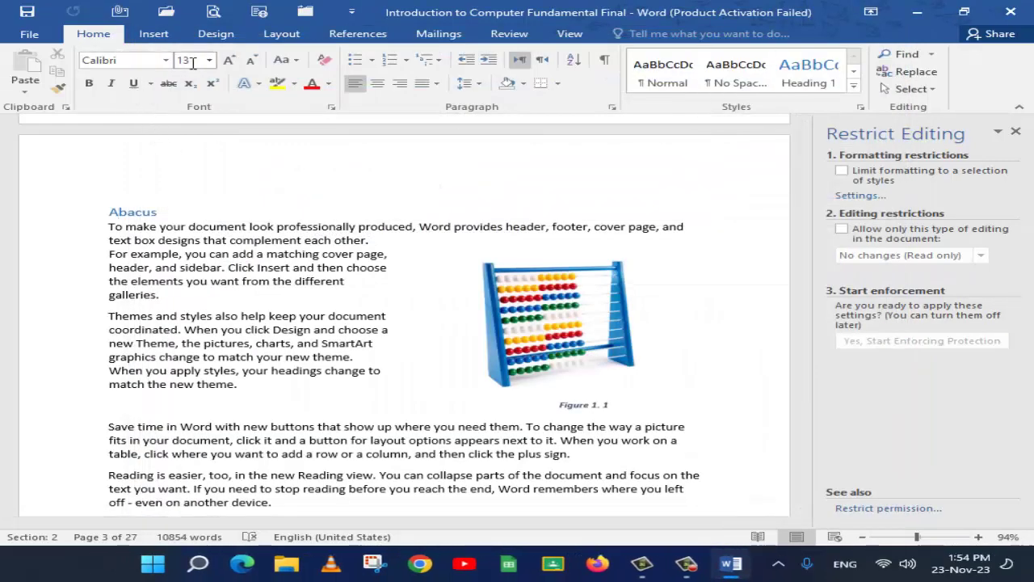
Step: Set the font of the Abacus heading on page 3 to Bauhaus 93
click(132, 62)
click(135, 215)
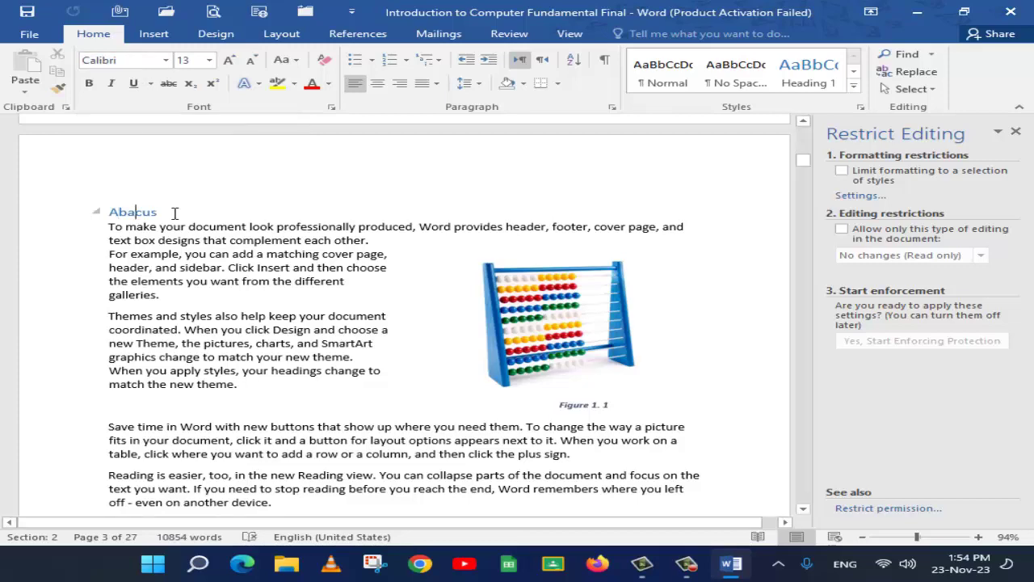
drag(171, 213, 108, 211)
click(165, 60)
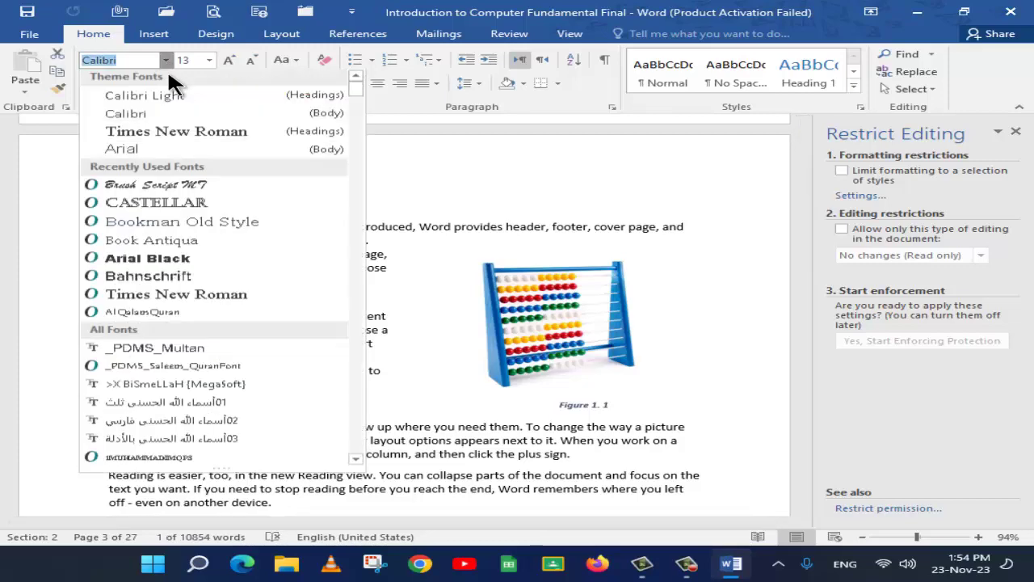
scroll(172, 212, down, 10)
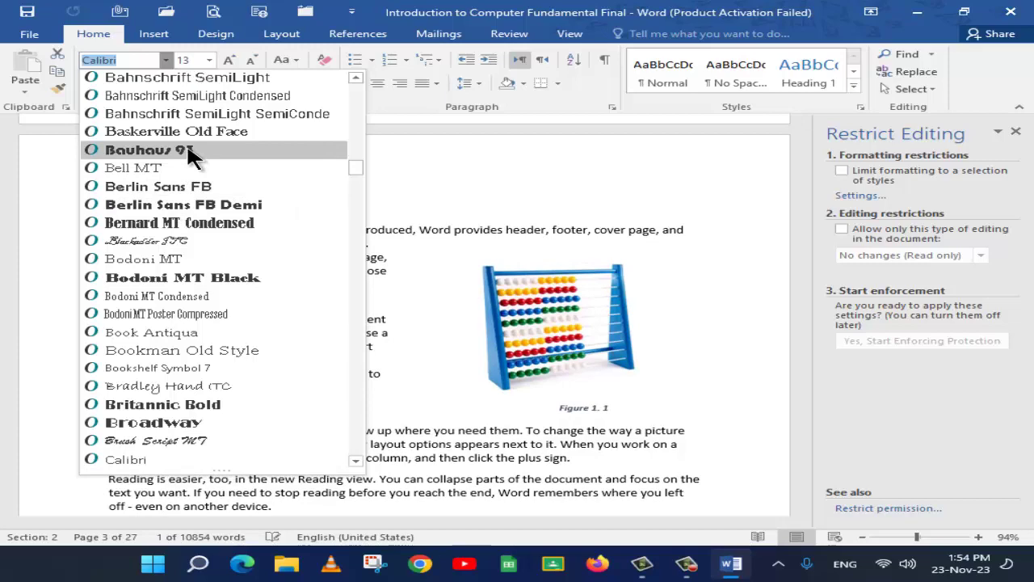
click(192, 154)
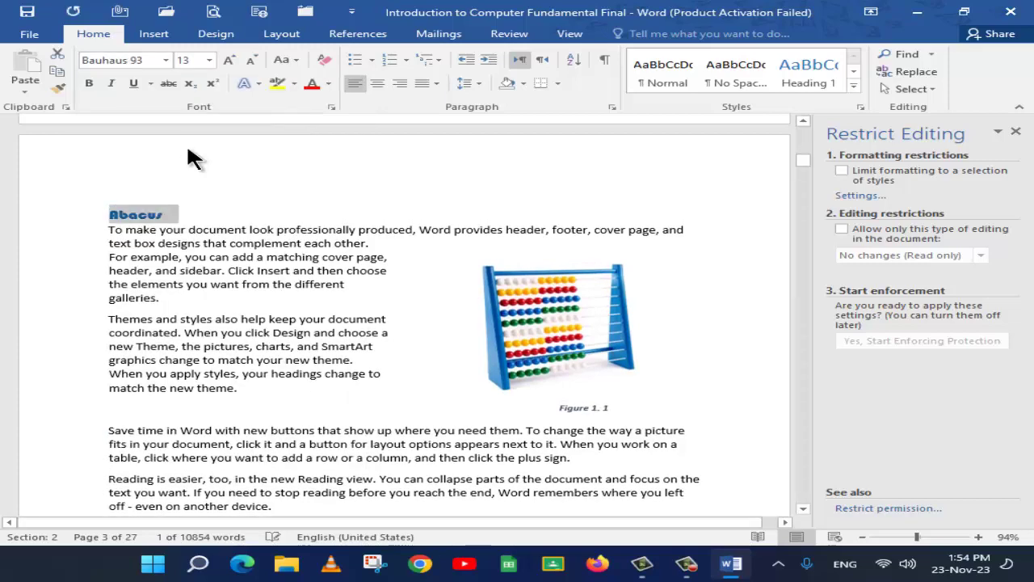
Step: Preview larger font sizes on the Abacus heading without applying one, and undo the heading's font change
click(209, 60)
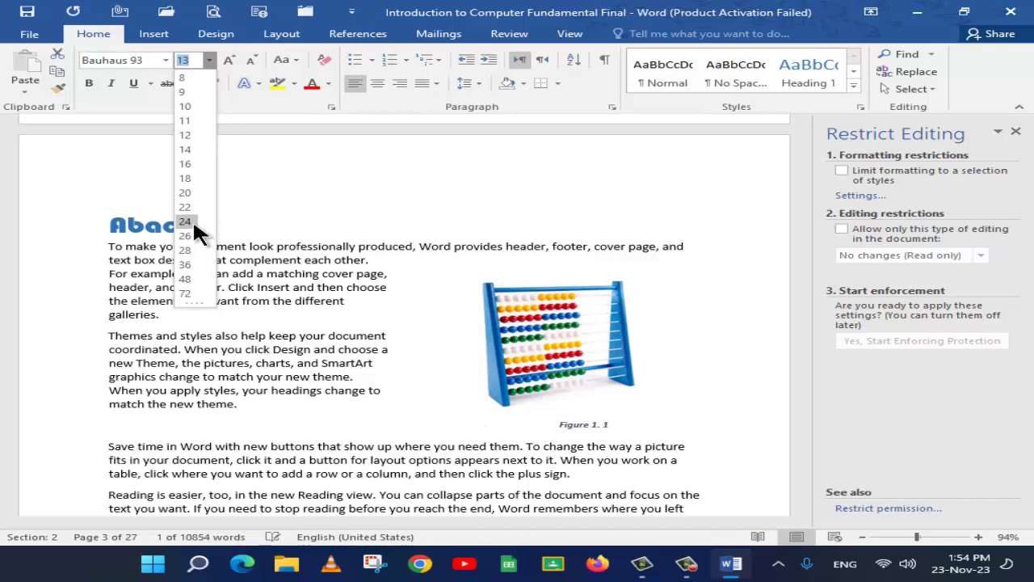
click(365, 206)
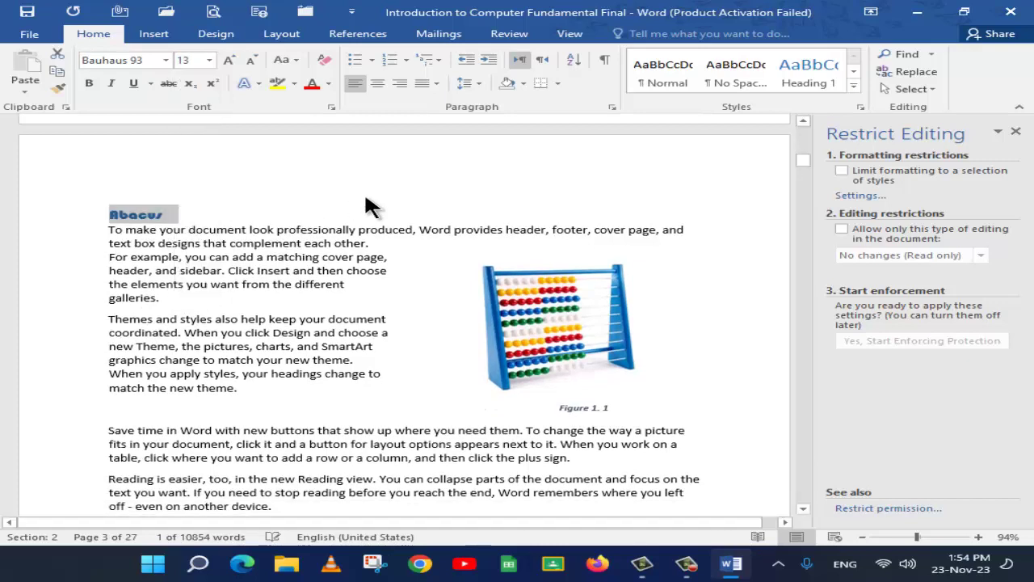
key(ctrl+z)
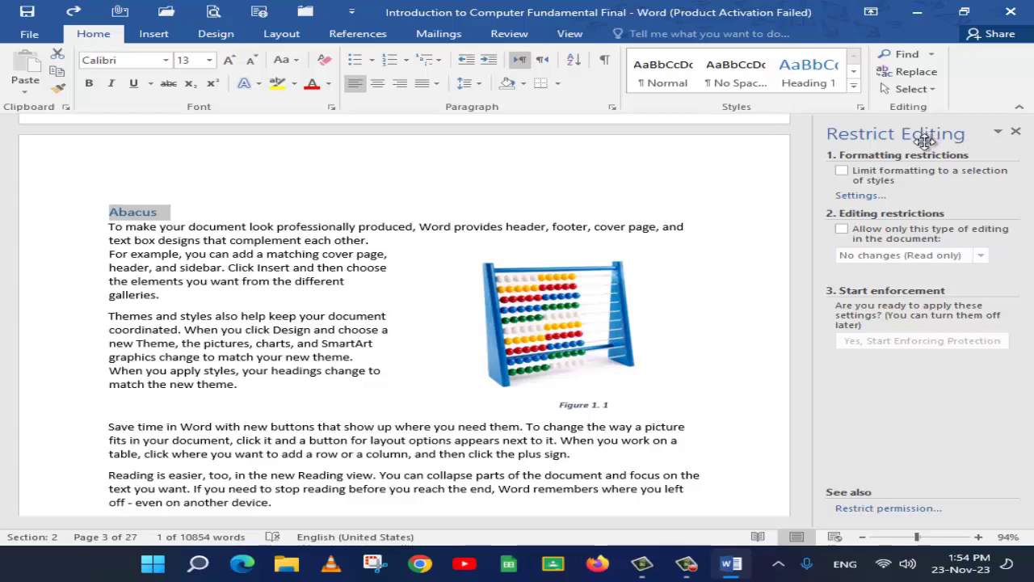
Step: Limit formatting to a selection of styles, review the list of allowed styles, and accept the restrictions with all listed styles kept
click(841, 172)
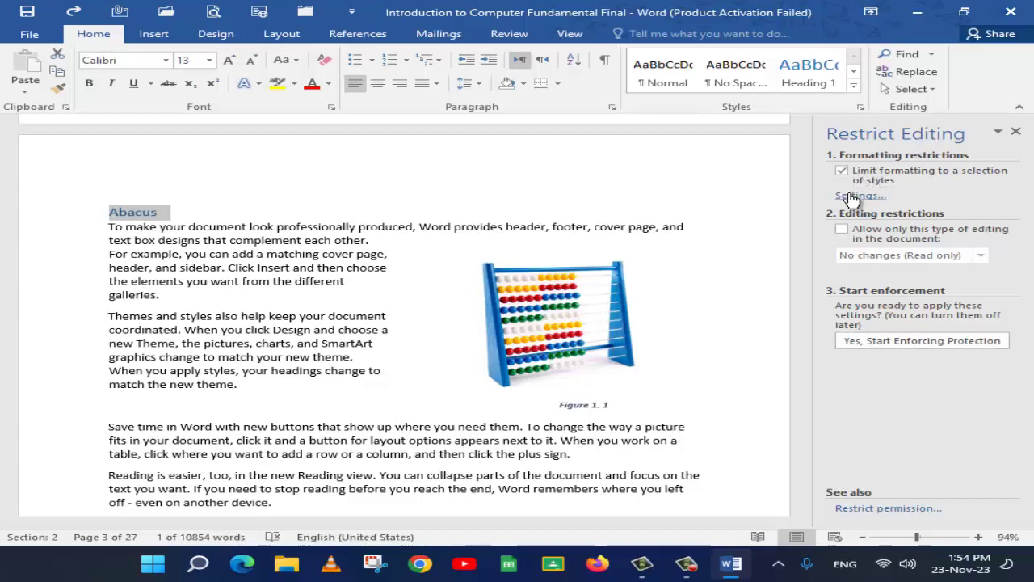
click(855, 196)
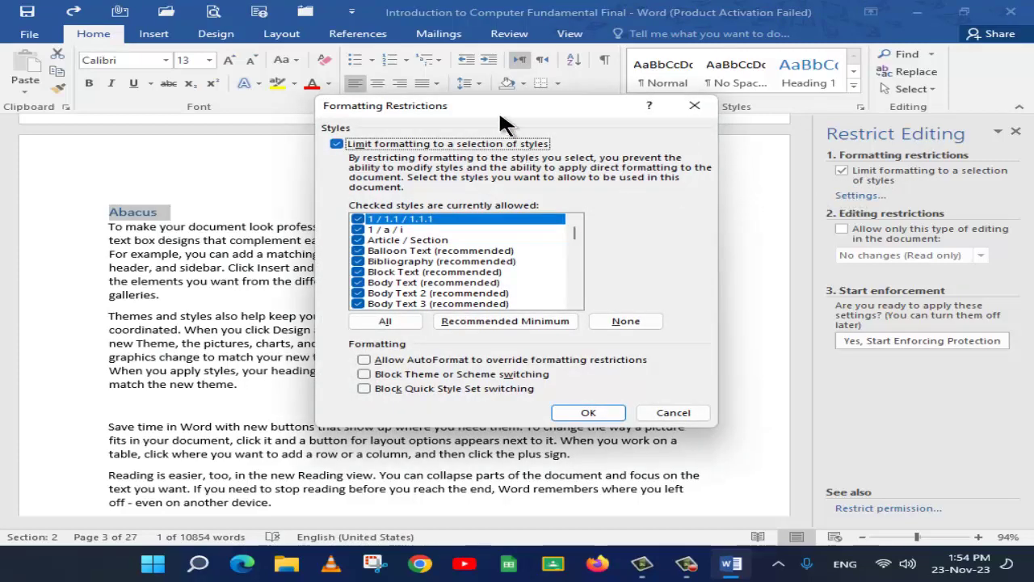
mouse_move(501, 115)
mouse_down()
mouse_move(522, 97)
mouse_move(505, 99)
mouse_up()
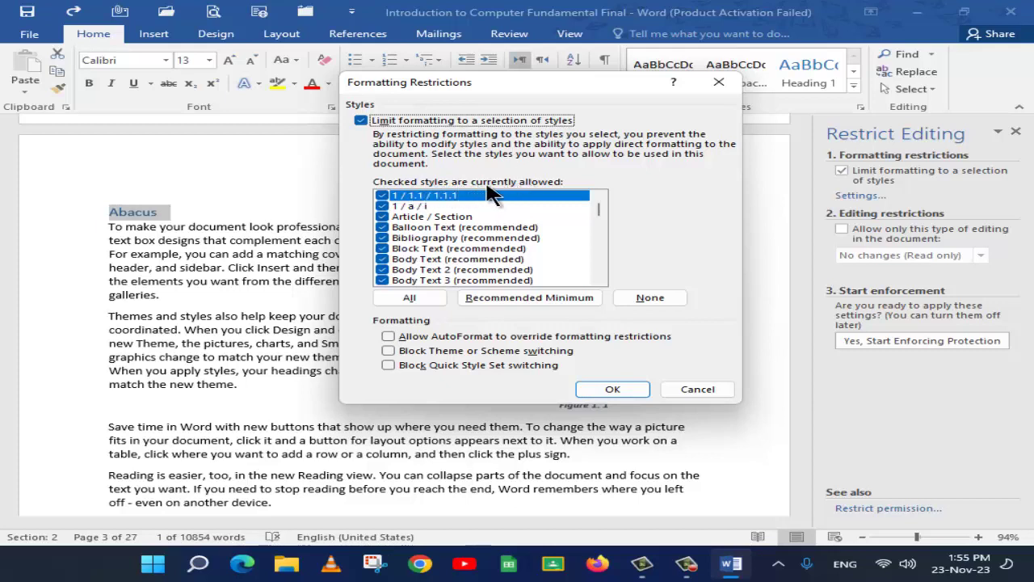
scroll(481, 215, down, 12)
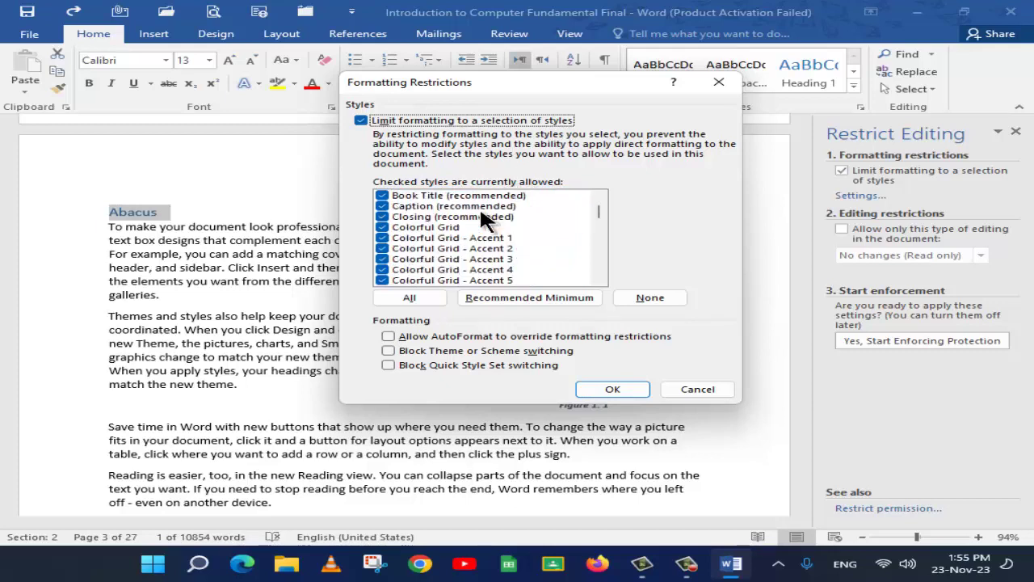
scroll(482, 218, down, 2)
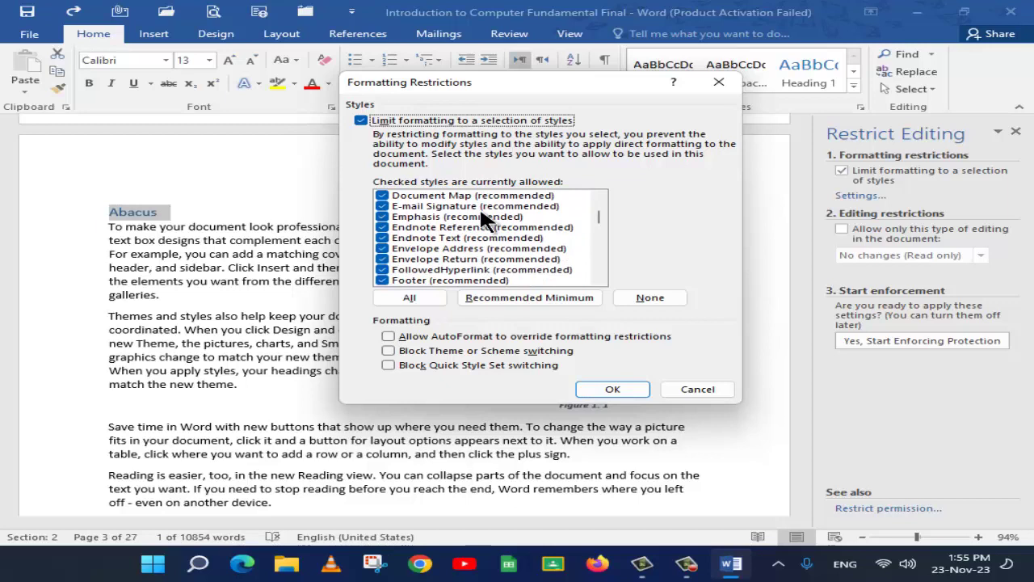
scroll(483, 219, down, 15)
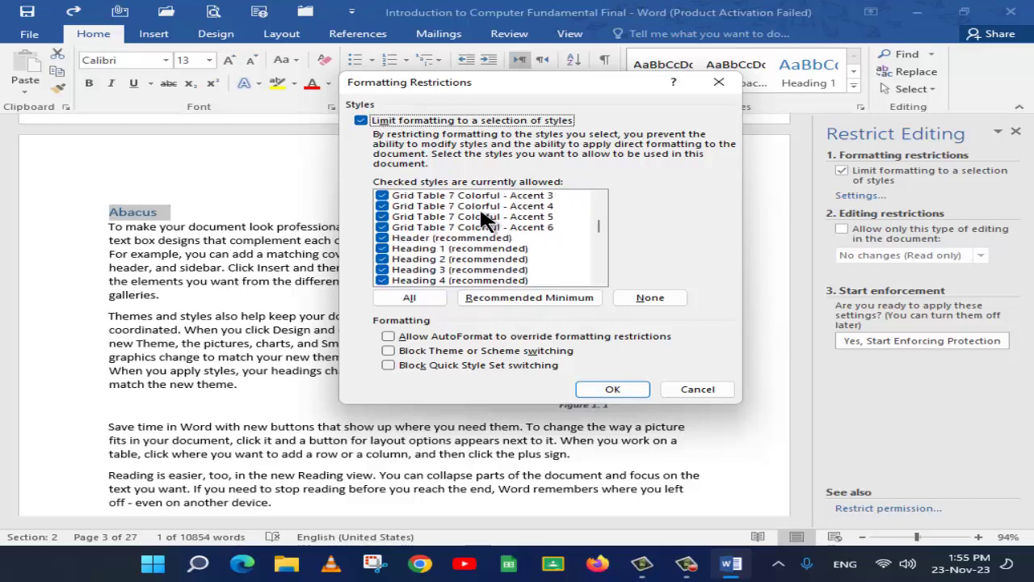
scroll(481, 217, down, 20)
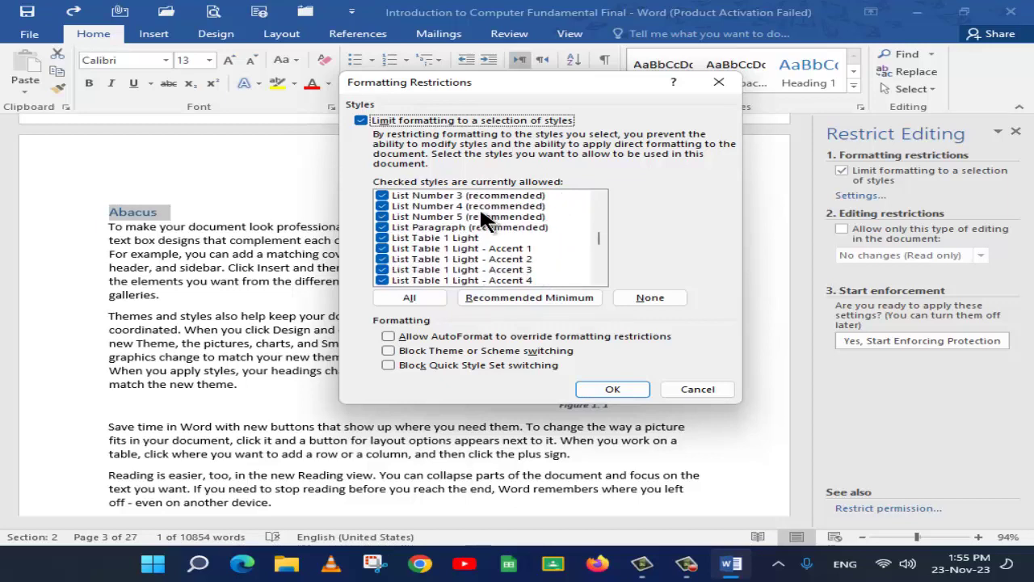
scroll(479, 216, down, 20)
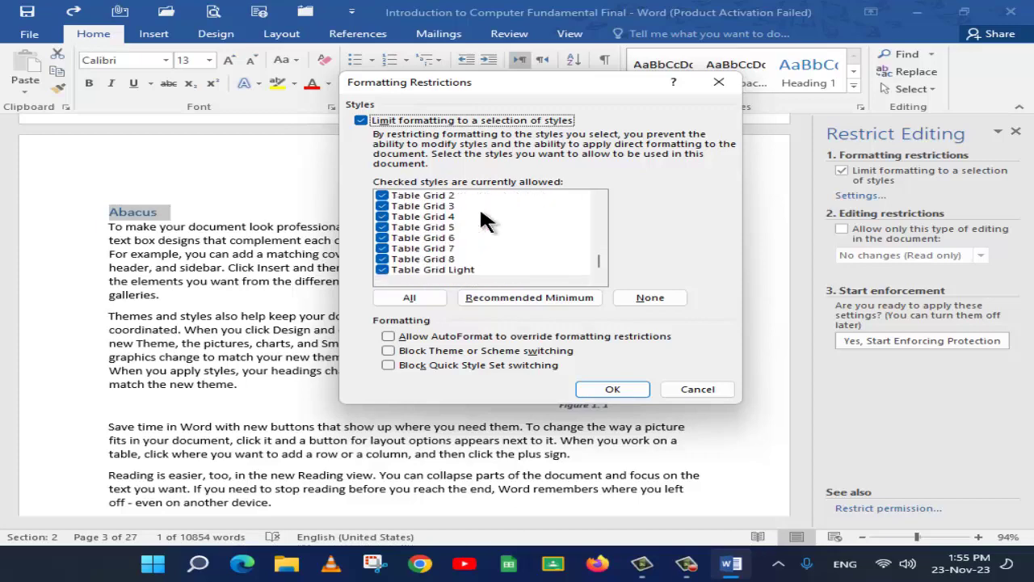
click(602, 390)
click(476, 320)
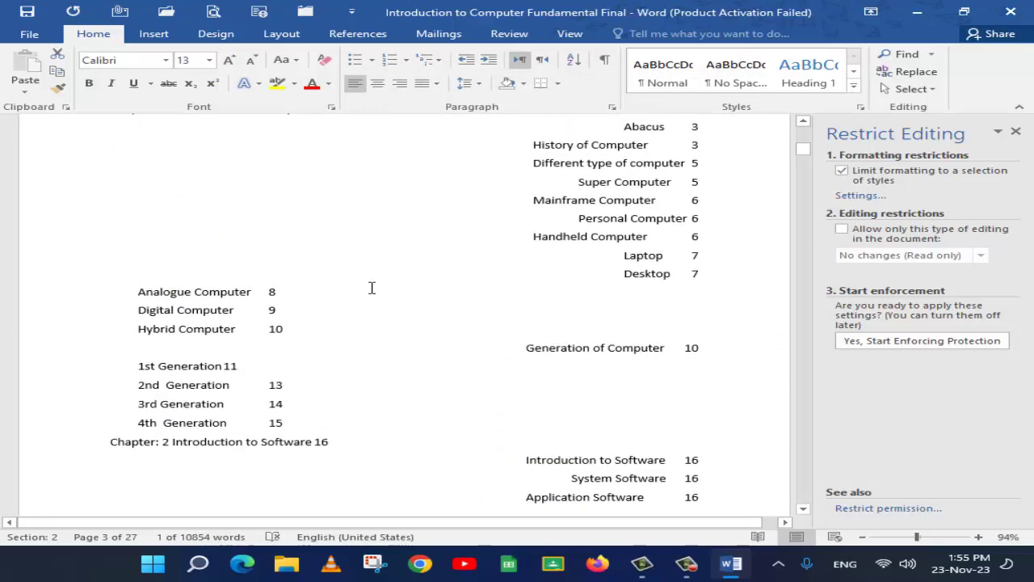
Step: Check the table of contents and the Abacus page for the effect of the formatting restrictions
scroll(674, 388, down, 3)
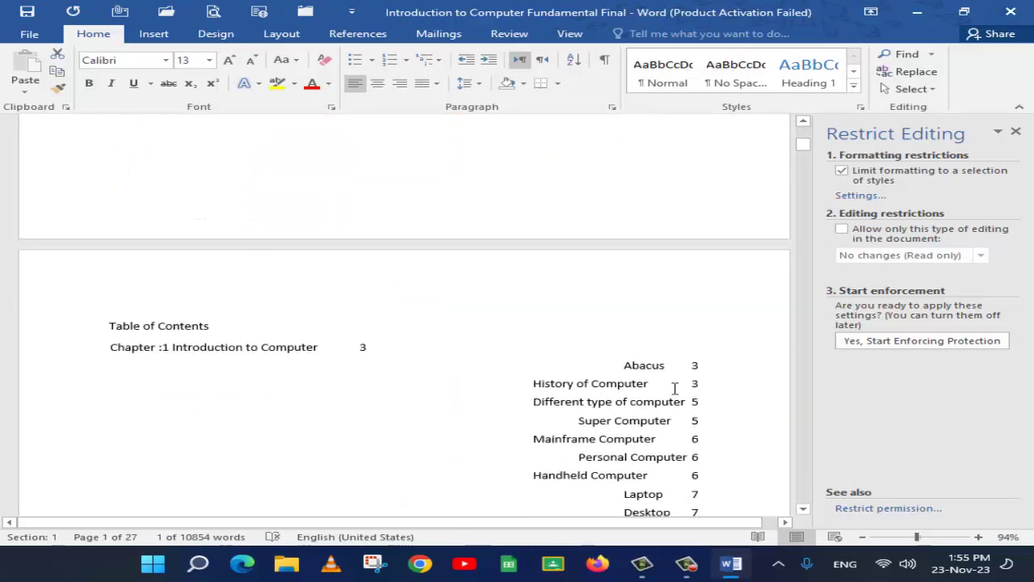
click(625, 385)
scroll(625, 385, down, 5)
scroll(626, 385, down, 8)
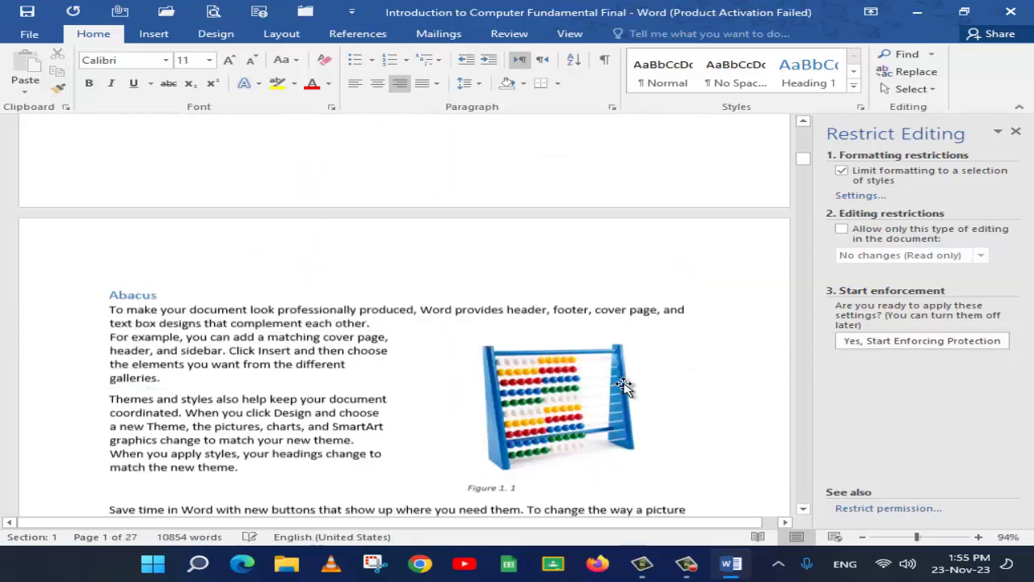
click(342, 299)
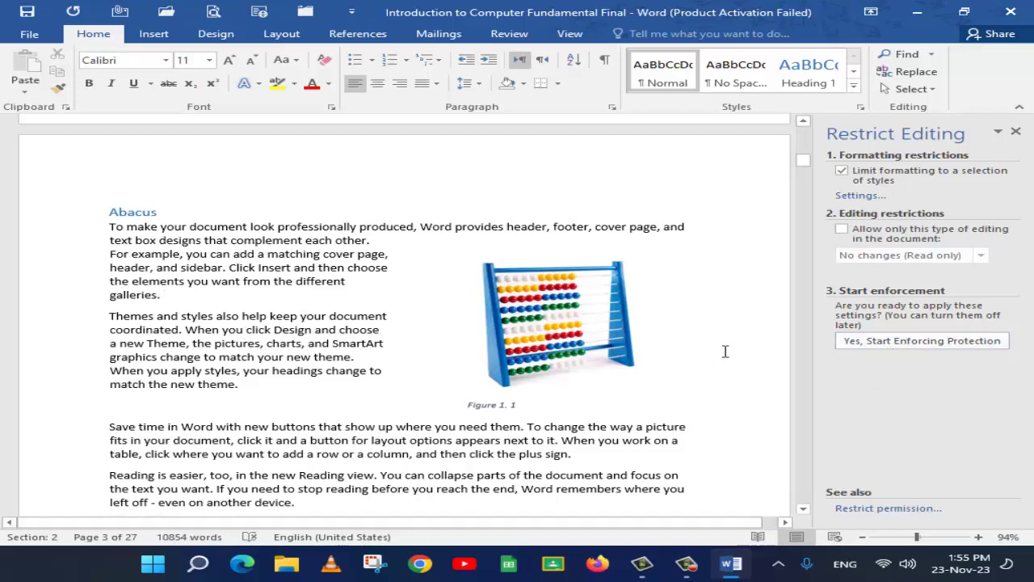
Step: View and cancel the protection enforcement options, and check the font and font size choices for the Abacus heading
click(900, 341)
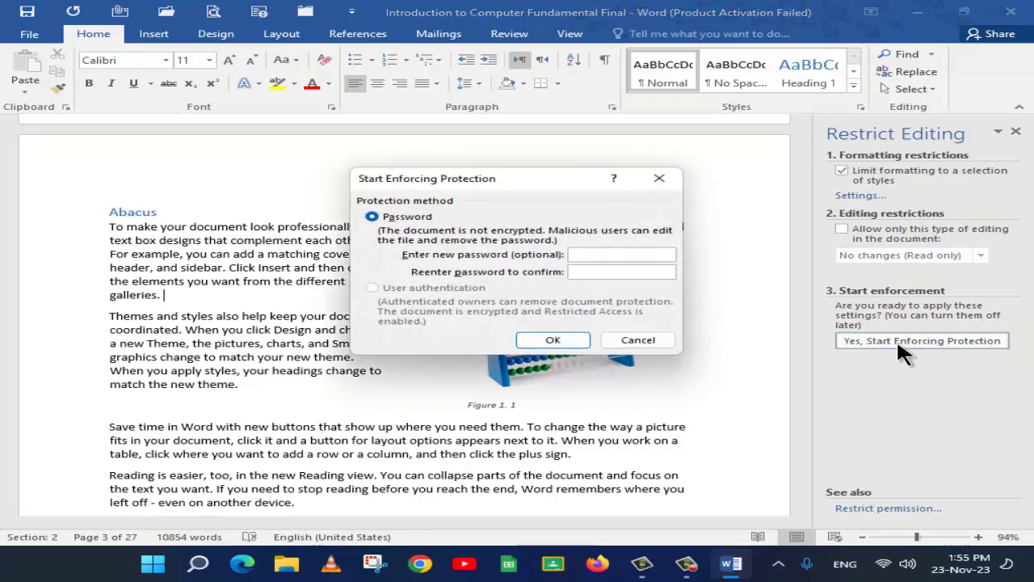
click(639, 340)
double_click(151, 215)
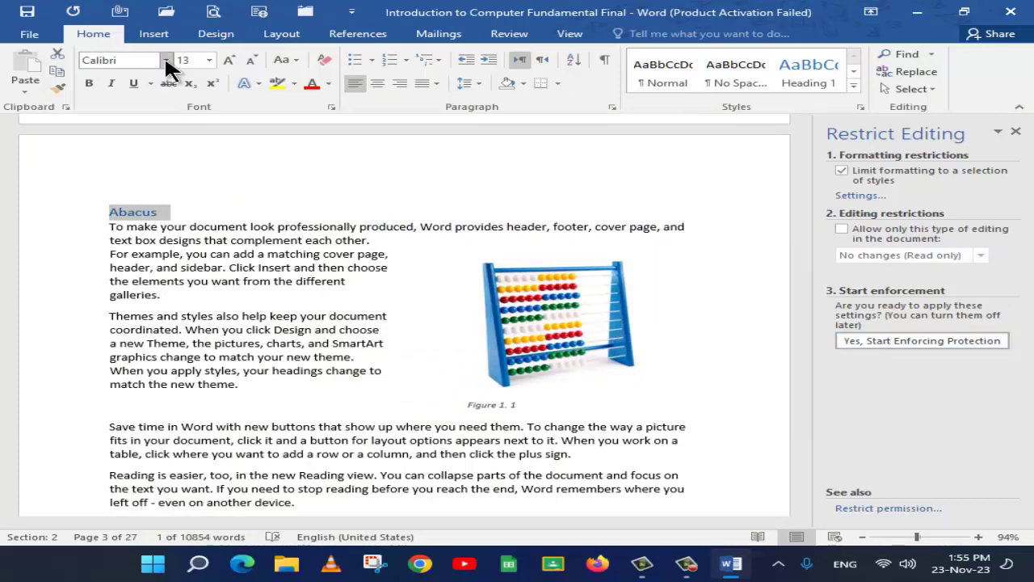
click(166, 59)
click(166, 60)
click(209, 60)
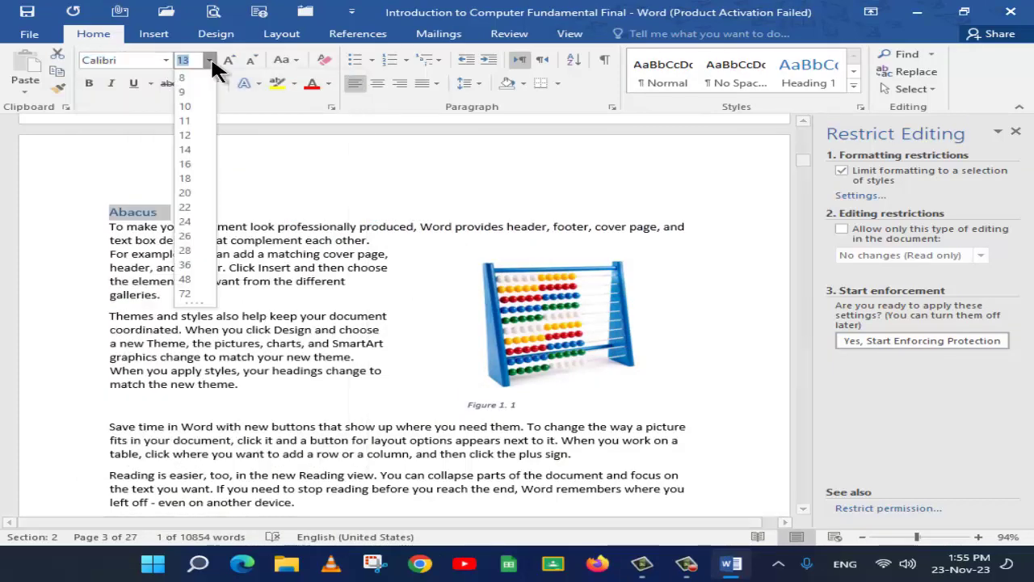
click(210, 60)
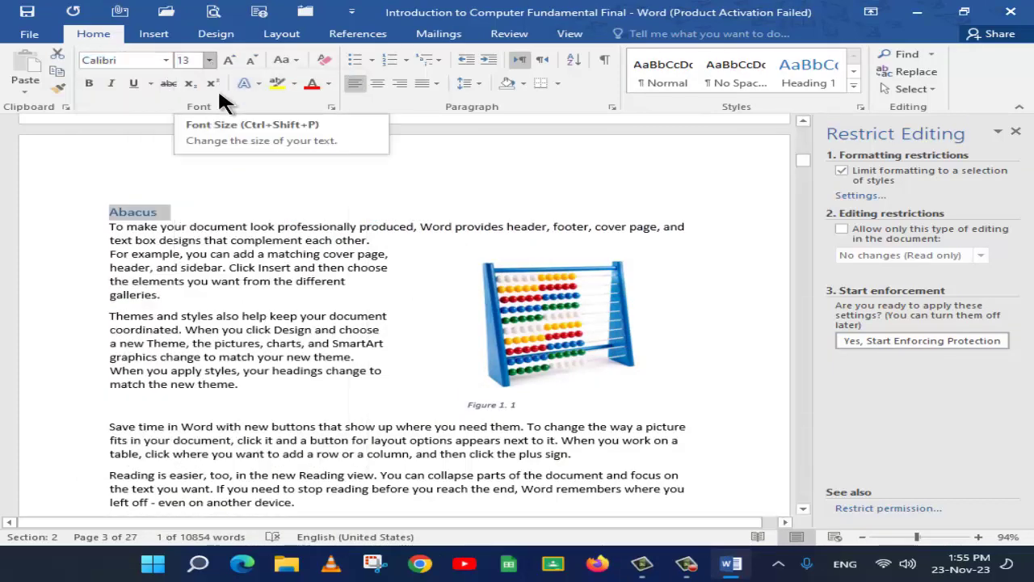
Step: Start enforcing the formatting protection on the document, entering a password in the new password field
click(155, 240)
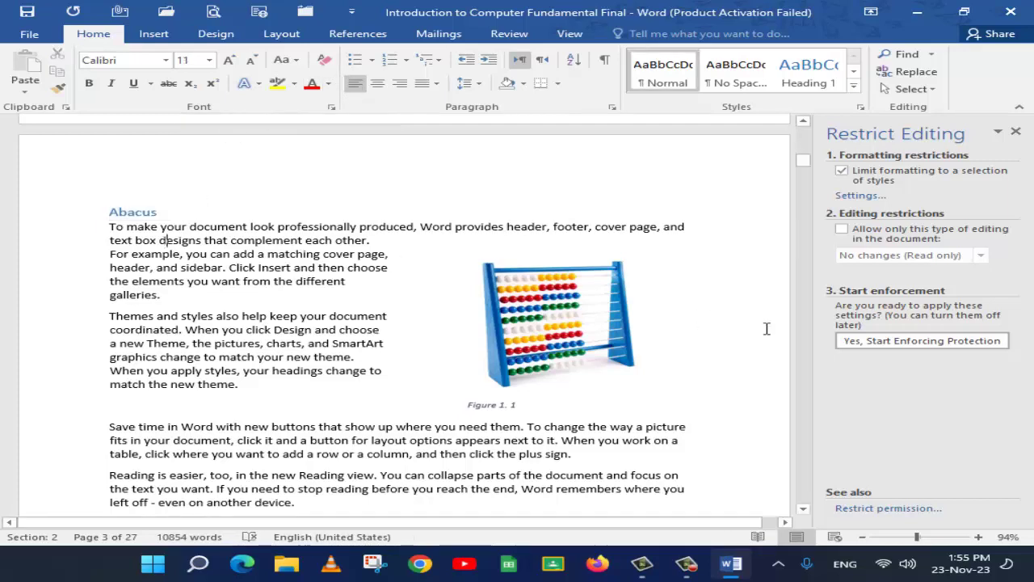
click(897, 343)
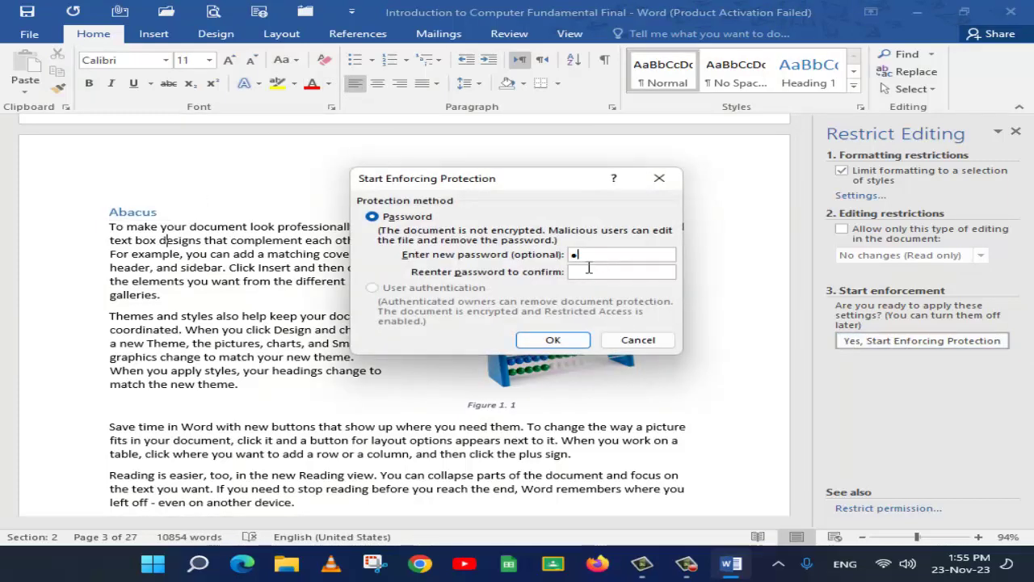
click(553, 340)
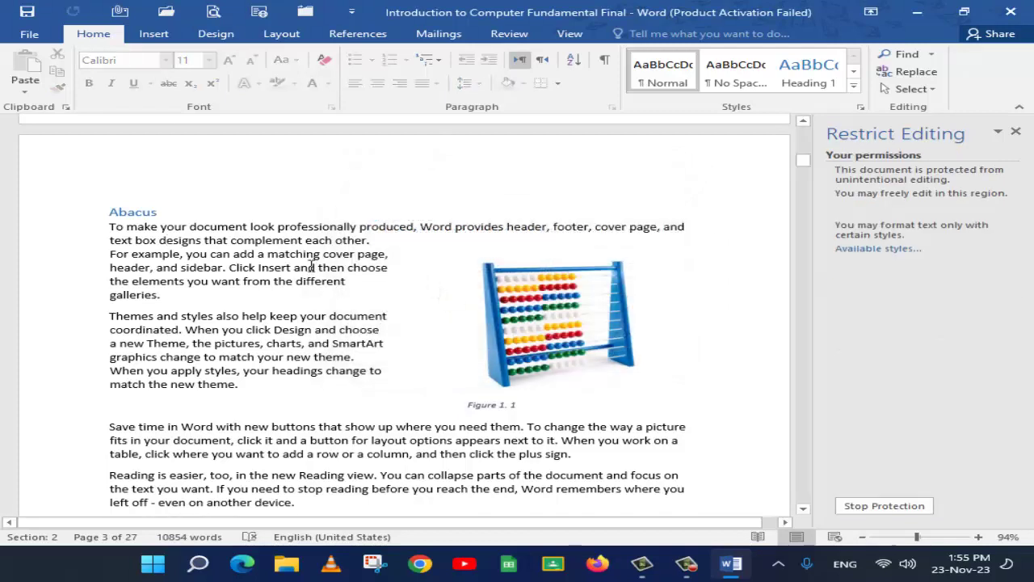
Step: Examine which formatting commands and styles are available at the Abacus heading, and look through the protected document's following pages
click(185, 218)
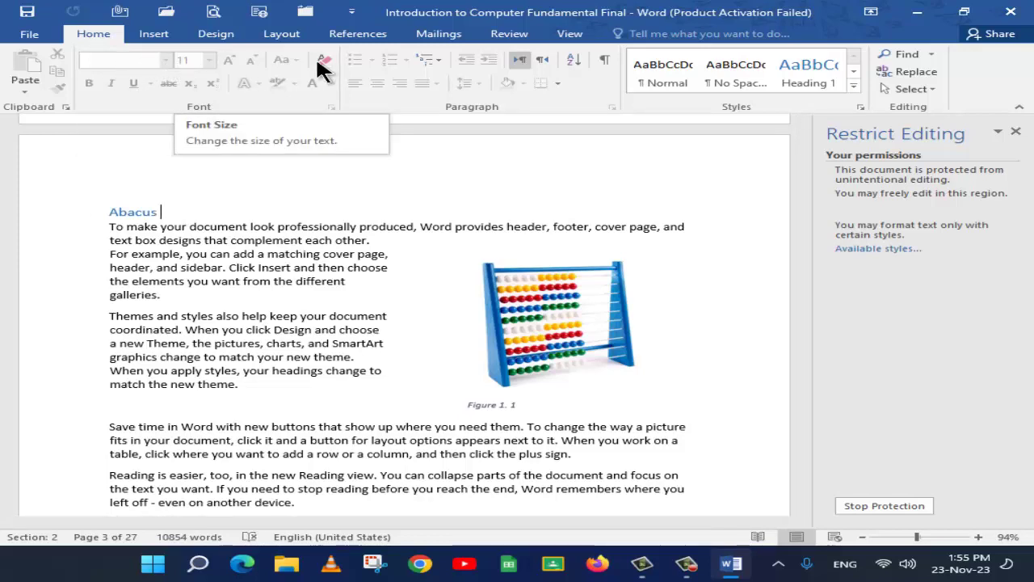
click(436, 60)
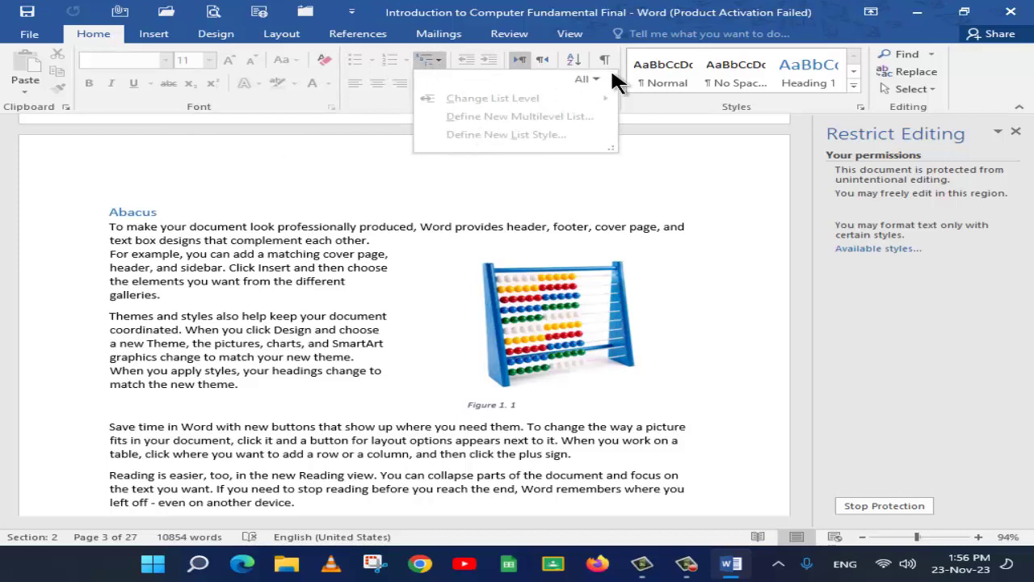
click(856, 87)
click(854, 86)
click(853, 85)
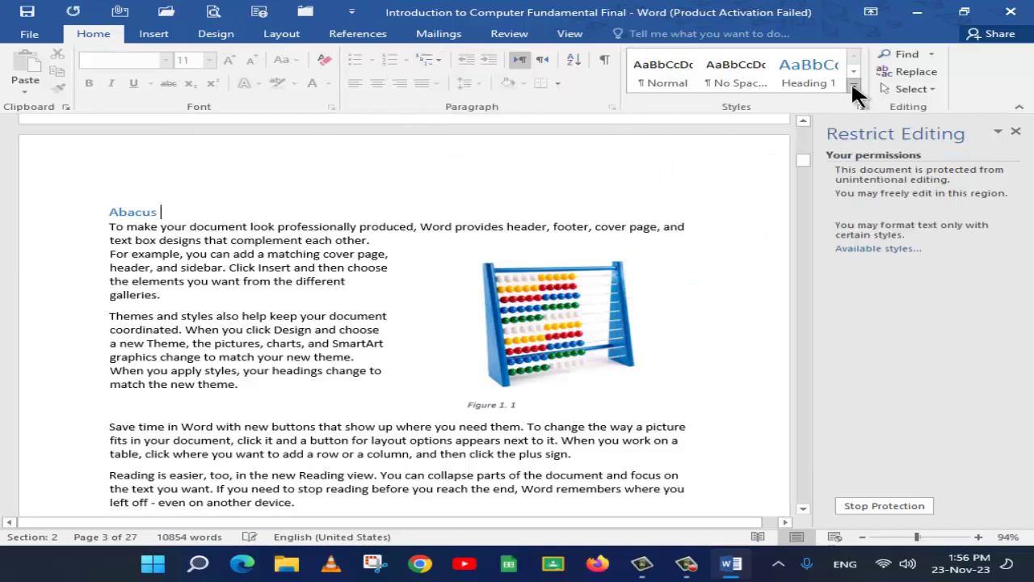
click(853, 86)
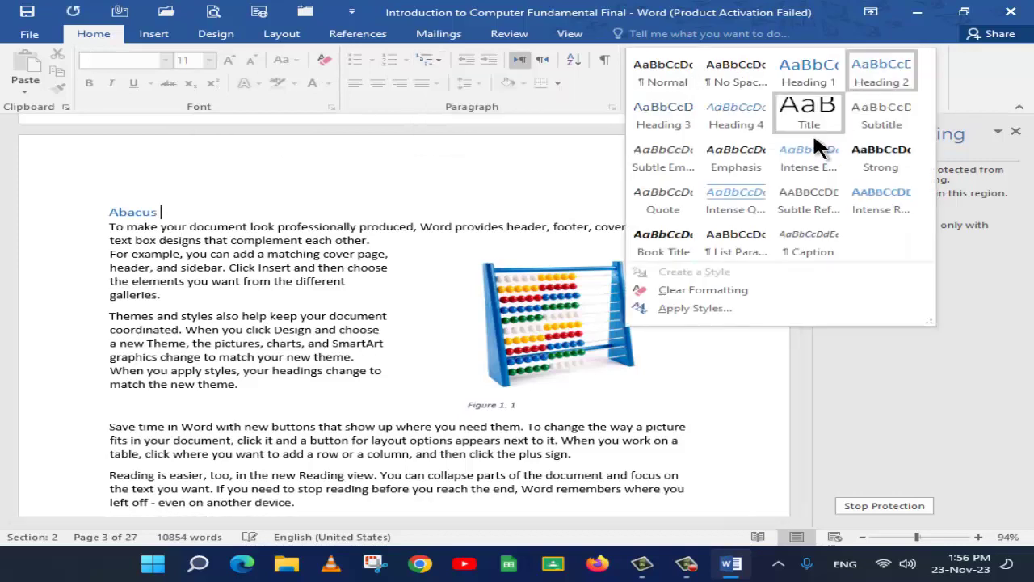
click(241, 294)
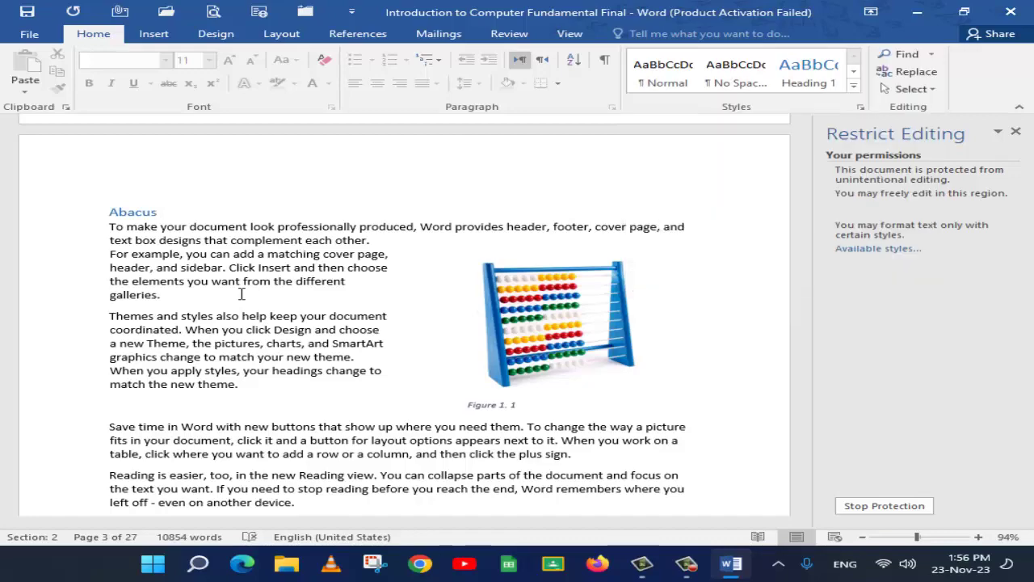
scroll(241, 294, up, 5)
scroll(241, 294, down, 10)
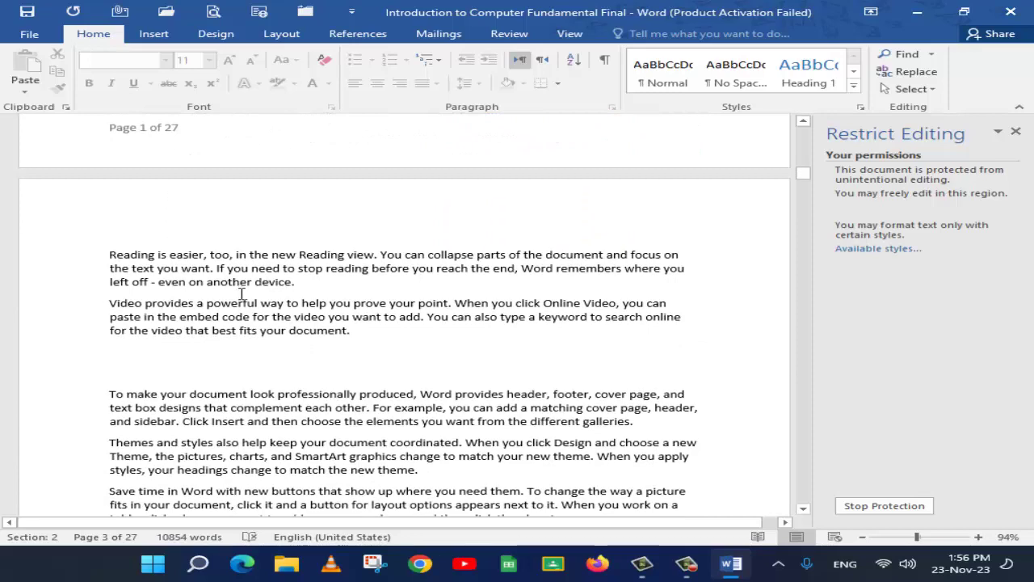
scroll(241, 294, down, 5)
click(241, 295)
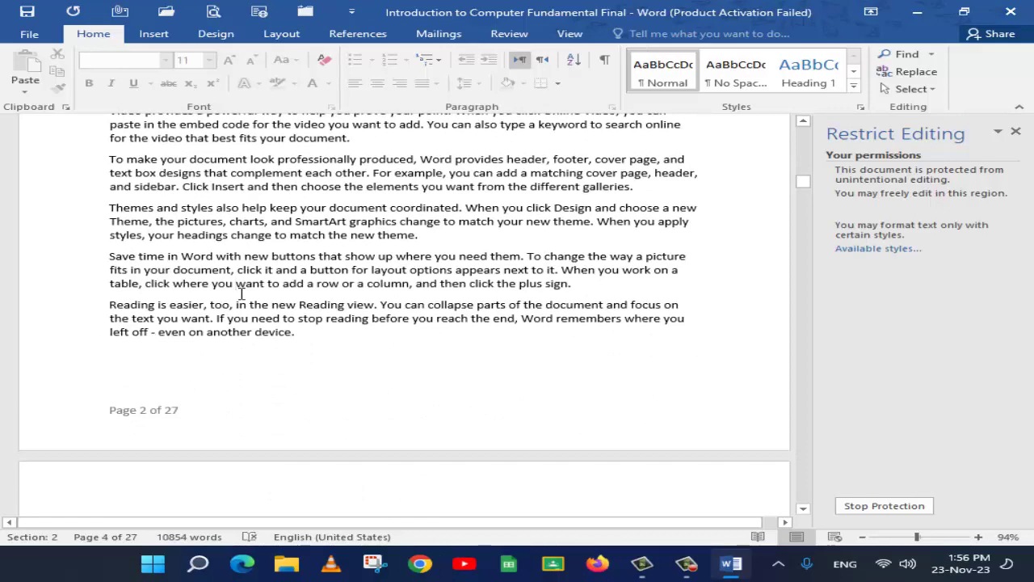
Step: Stop the document protection by entering the password in the unprotect field, and turn off the limit on formatting styles
scroll(241, 294, down, 3)
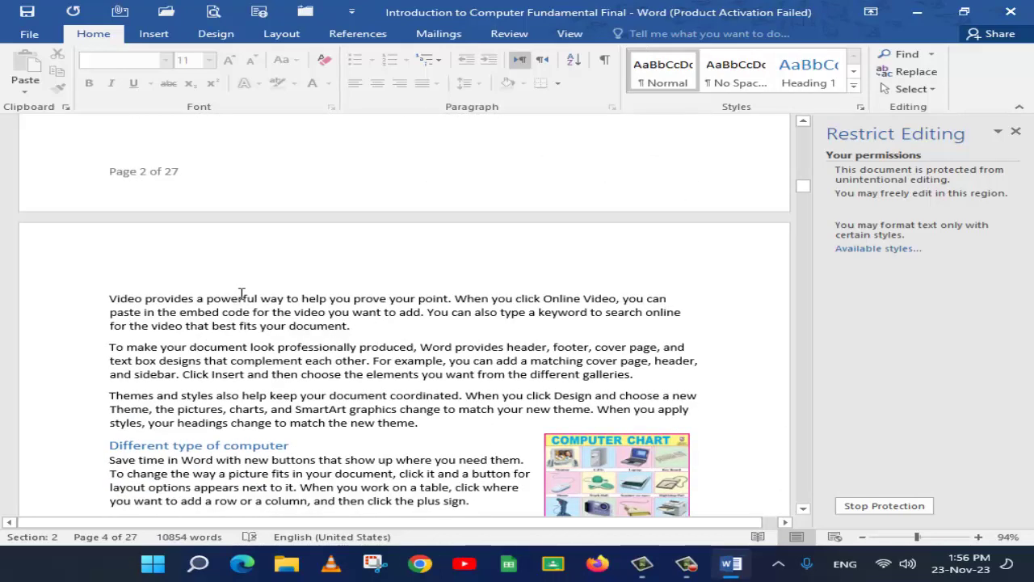
scroll(241, 294, down, 1)
click(397, 253)
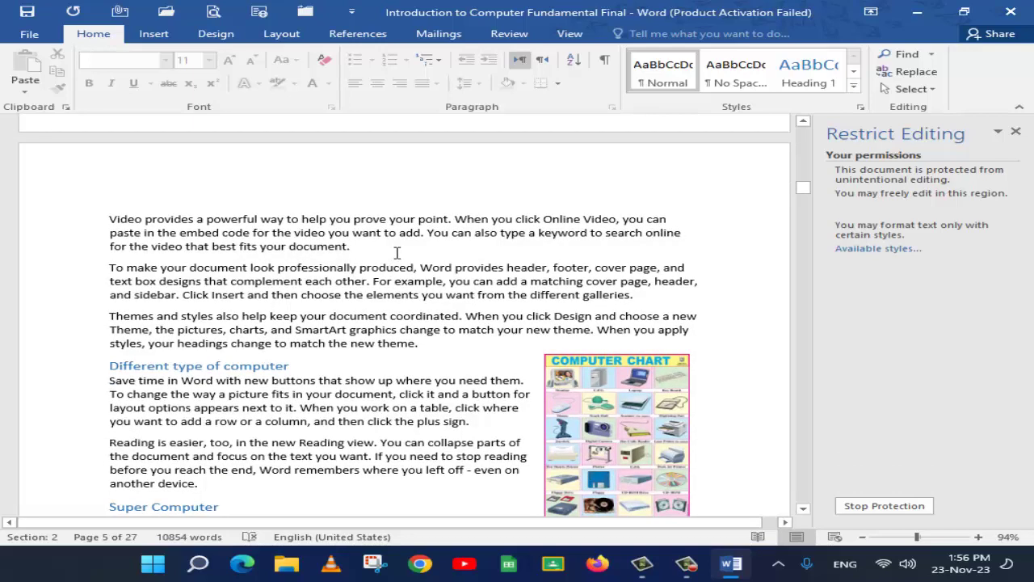
click(884, 505)
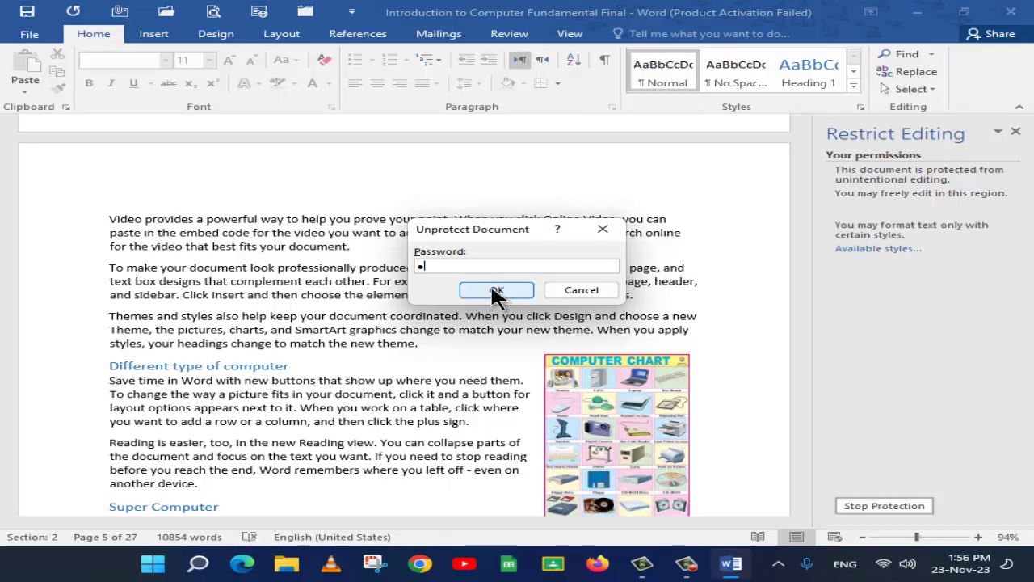
click(494, 291)
click(879, 179)
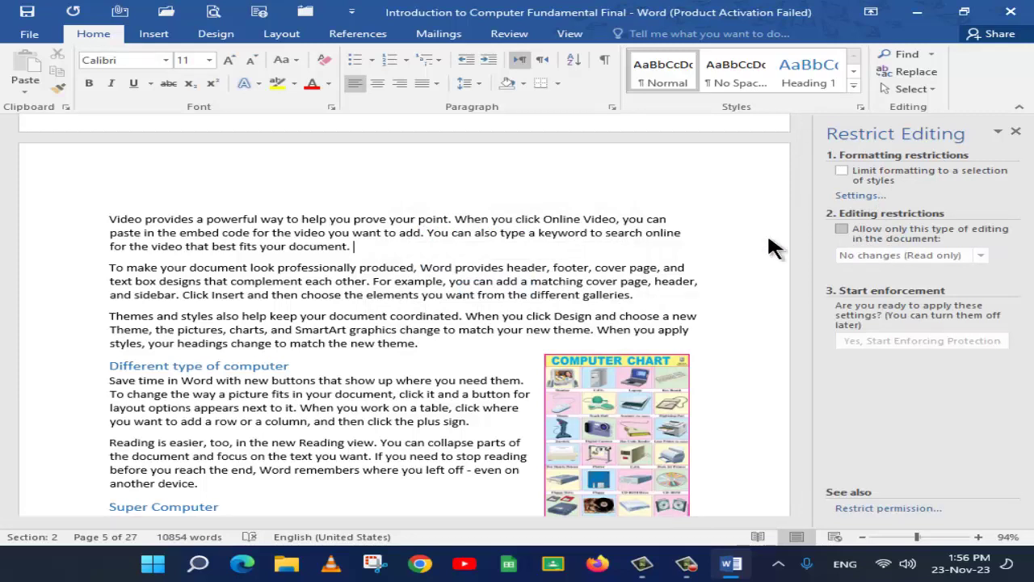
Step: Delete the "Video provides a powerful way" paragraph that opens the page with the "Different type of computer" heading
double_click(327, 245)
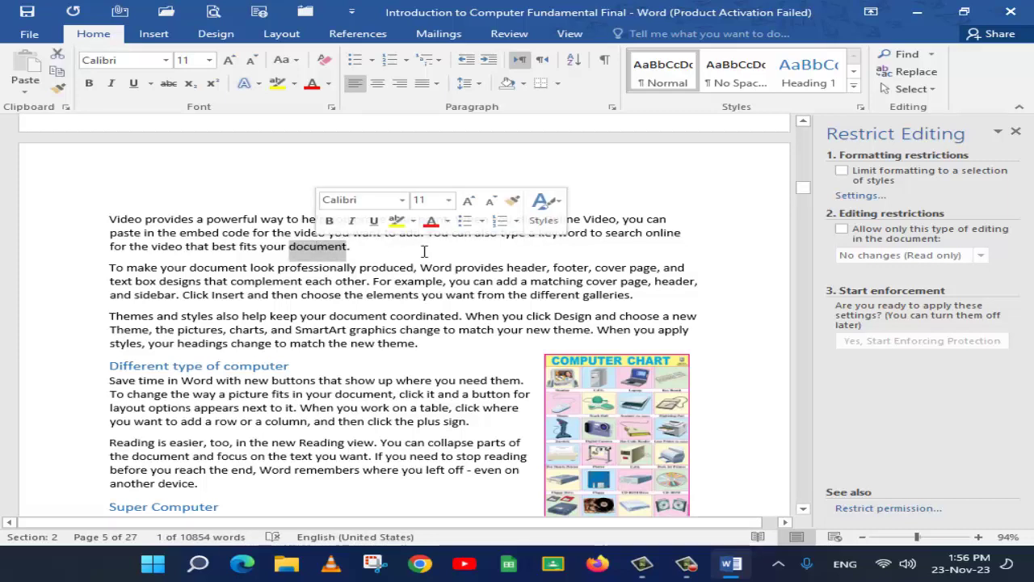
key(Delete)
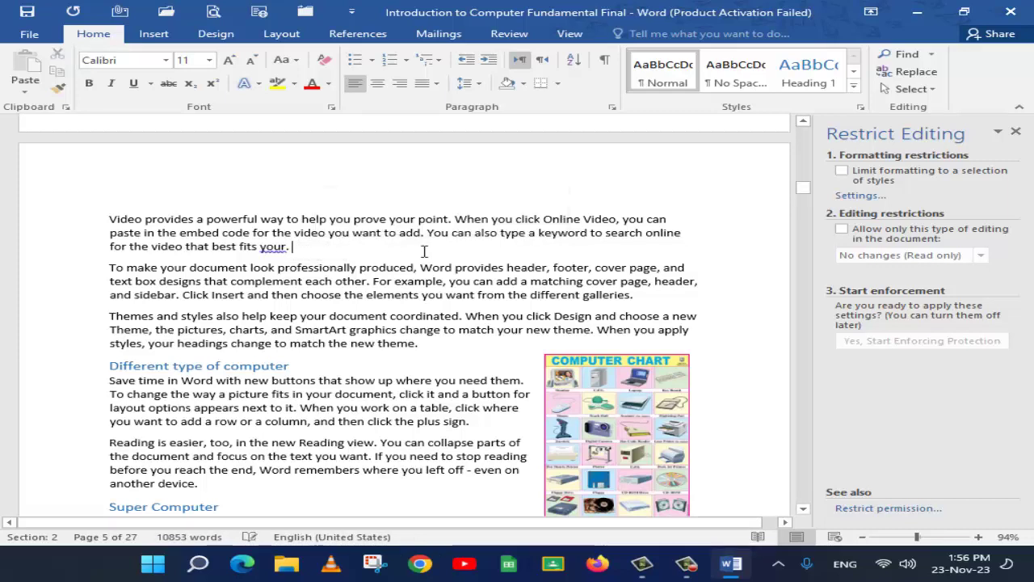
key(BackSpace)
key(BackSpace)
key(BackSpace)
key(BackSpace)
key(BackSpace)
key(BackSpace)
key(BackSpace)
key(BackSpace)
key(BackSpace)
key(BackSpace)
key(BackSpace)
key(BackSpace)
key(BackSpace)
key(BackSpace)
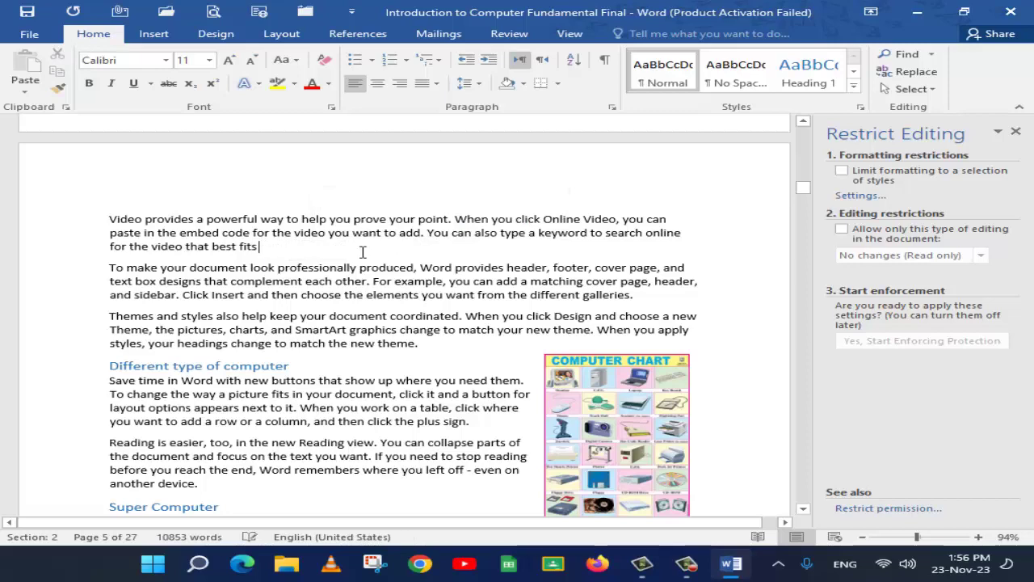
triple_click(359, 246)
key(Delete)
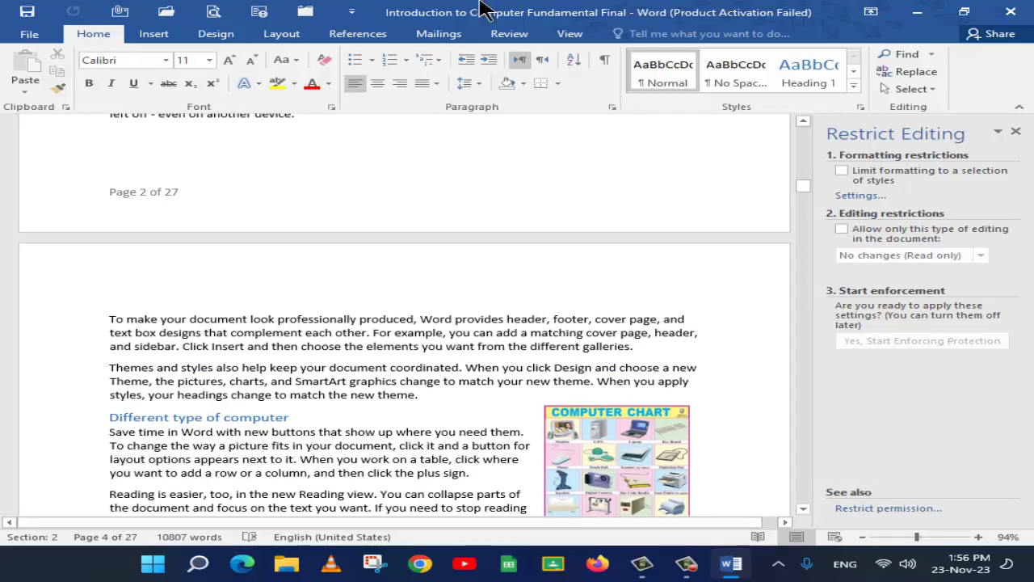
Step: Insert random sample paragraphs with =rand() above the "Different type of computer" heading
scroll(265, 393, up, 2)
scroll(270, 394, down, 4)
scroll(270, 394, down, 2)
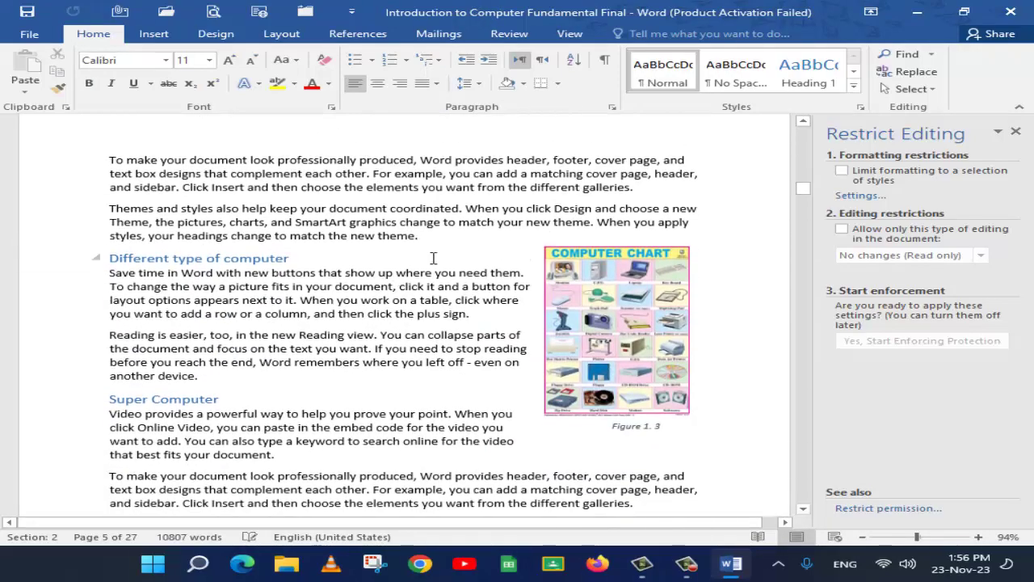
click(439, 247)
key(Return)
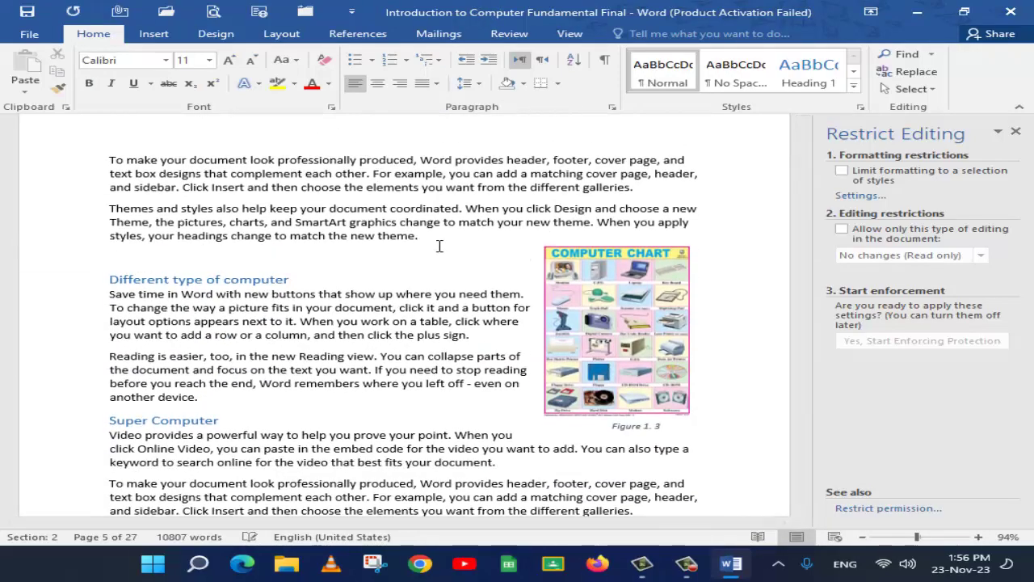
text(=rand(0))
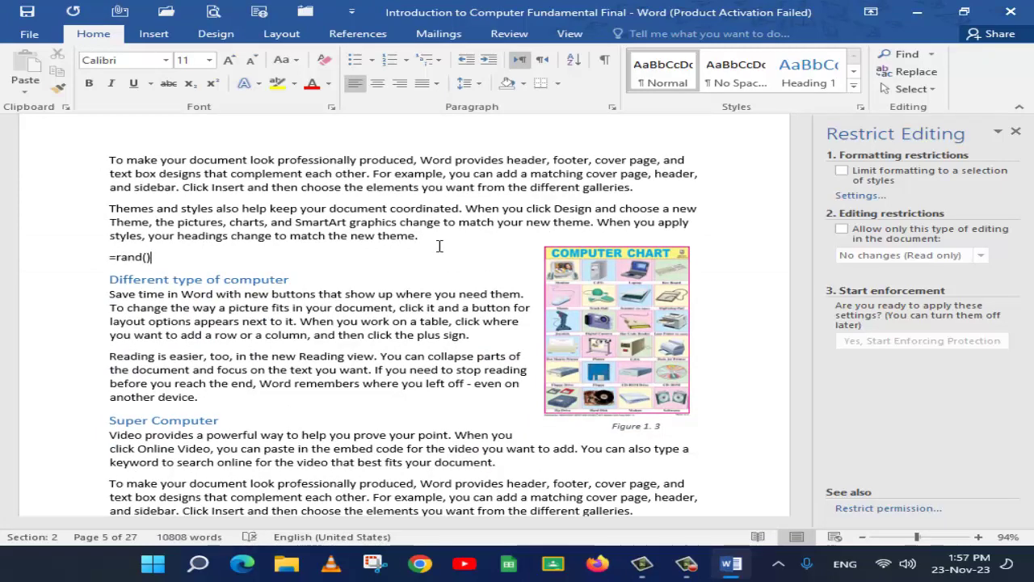
key(Return)
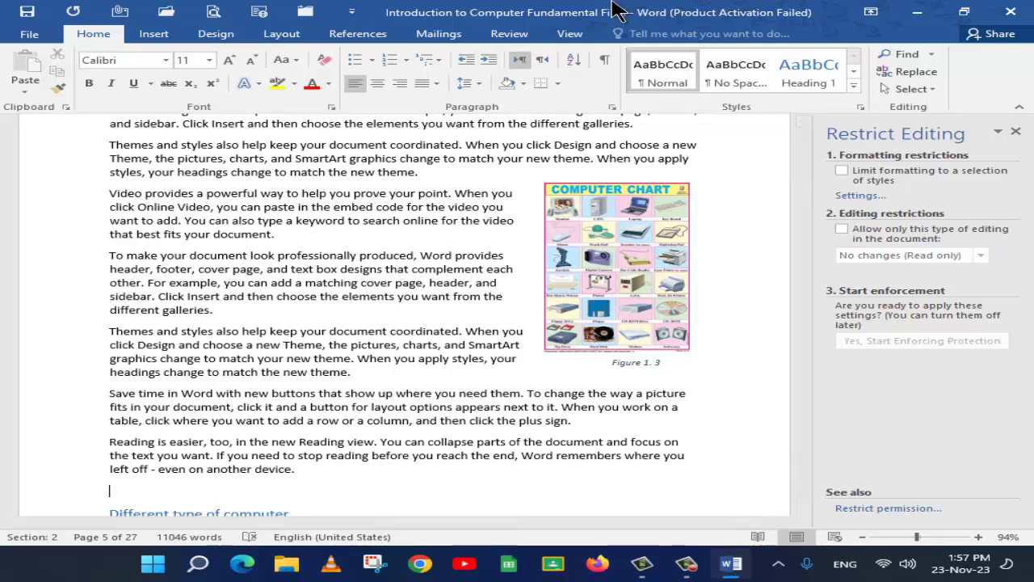
Step: Restrict editing to "No changes (Read only)" and mark Everyone as an exception for the current location
click(872, 230)
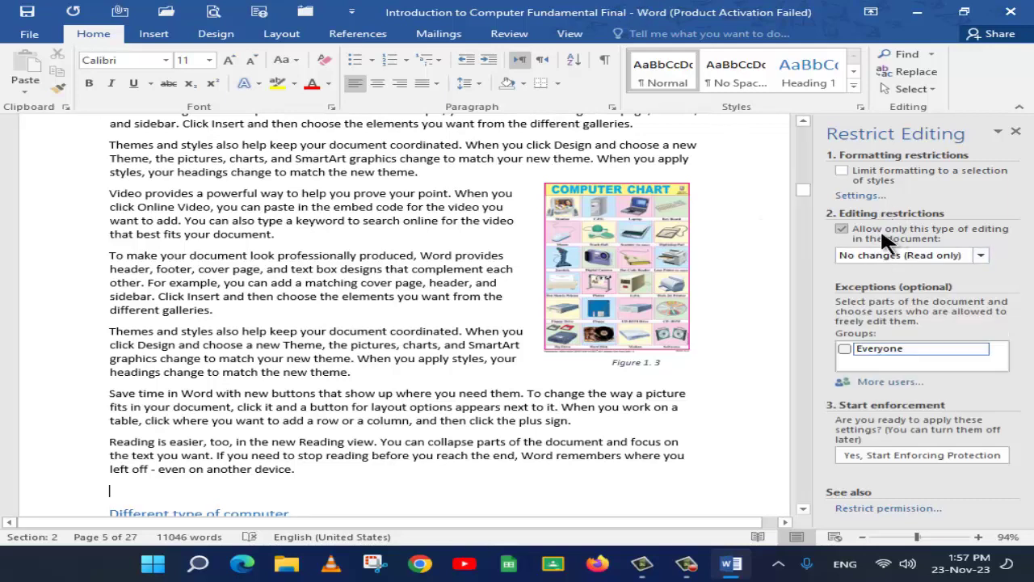
click(926, 250)
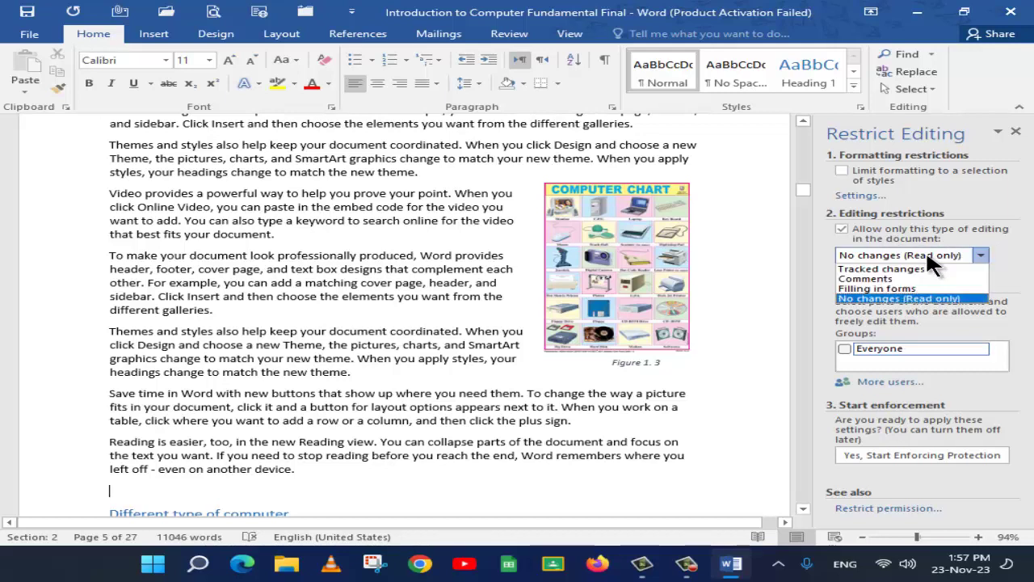
click(921, 299)
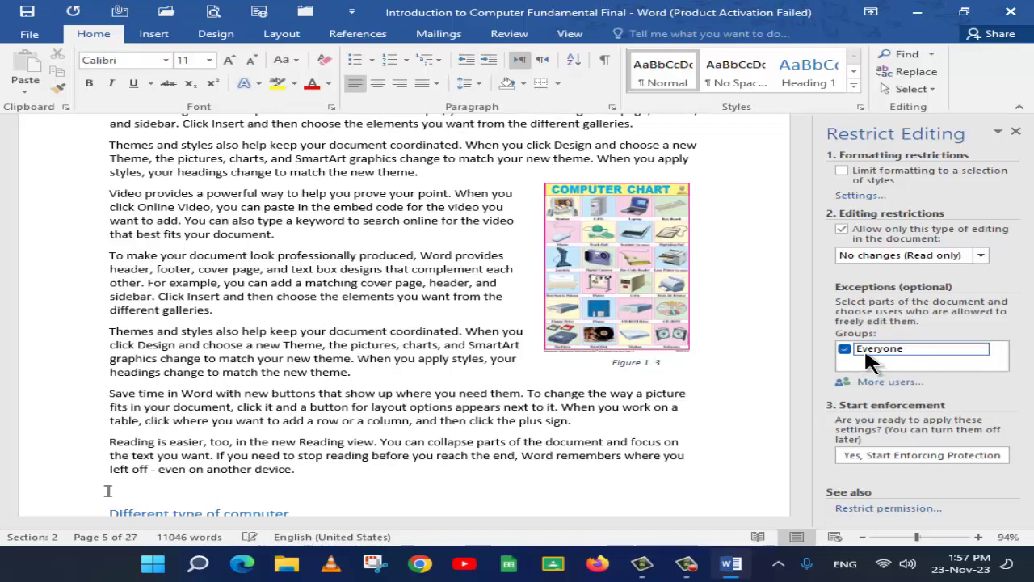
click(870, 354)
click(894, 254)
click(893, 249)
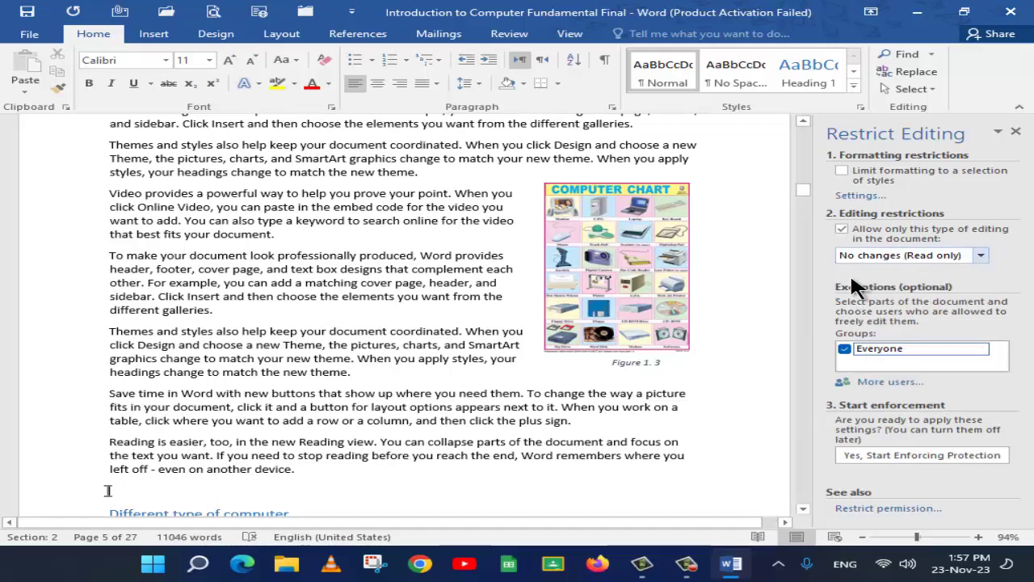
Step: Try the restrict permission option, and start enforcing the read-only protection with a password entered in both password fields
click(885, 508)
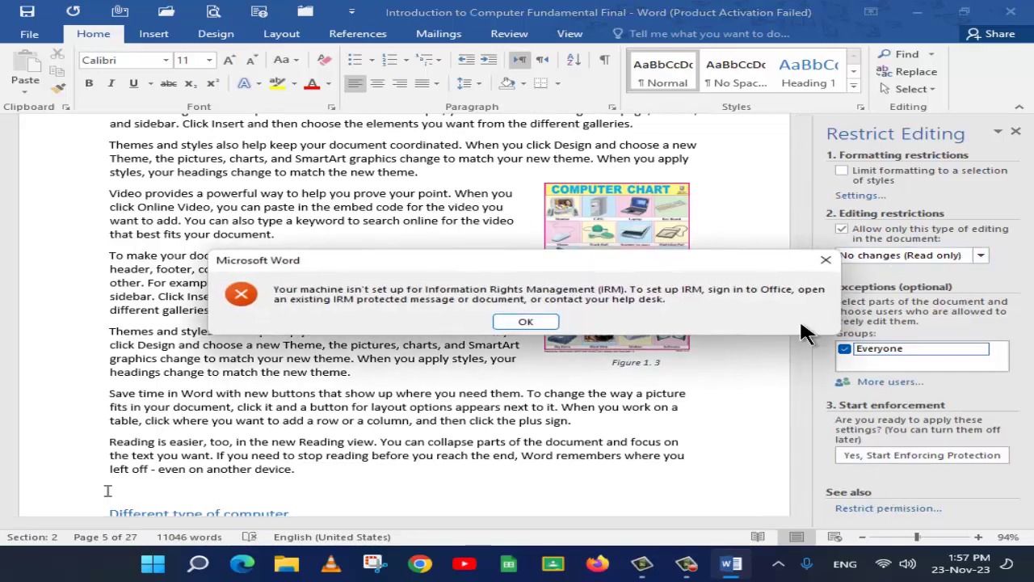
click(825, 261)
click(844, 455)
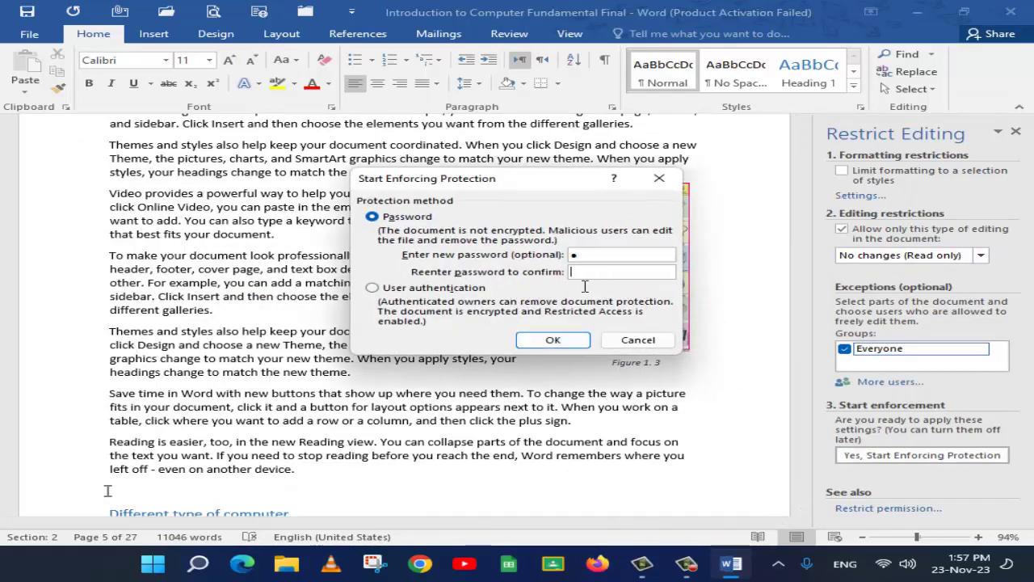
click(553, 340)
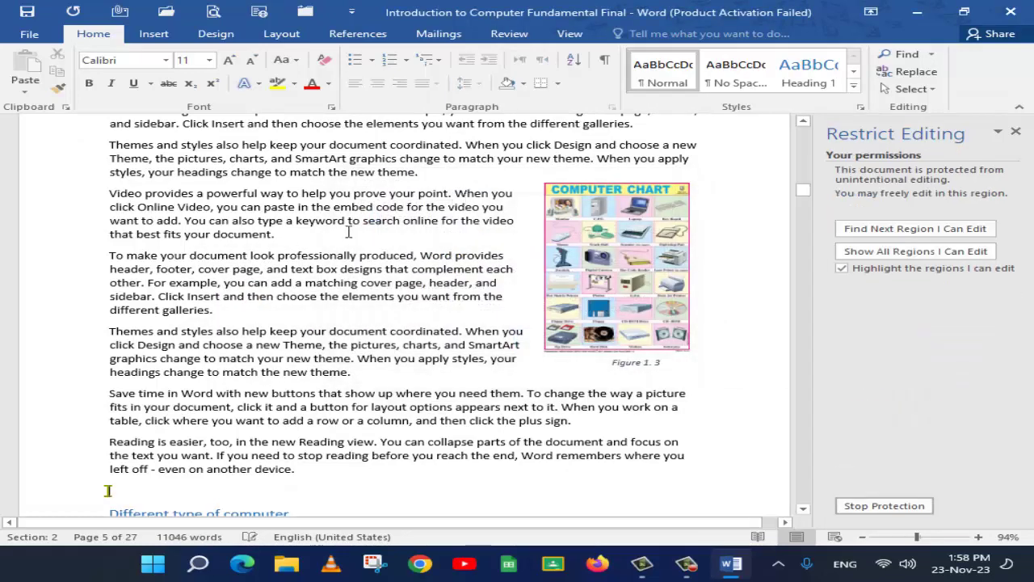
Step: Check the paste options in the protected document and try to delete the words "best fits your document." on the preceding page
click(349, 232)
scroll(348, 232, up, 10)
click(29, 80)
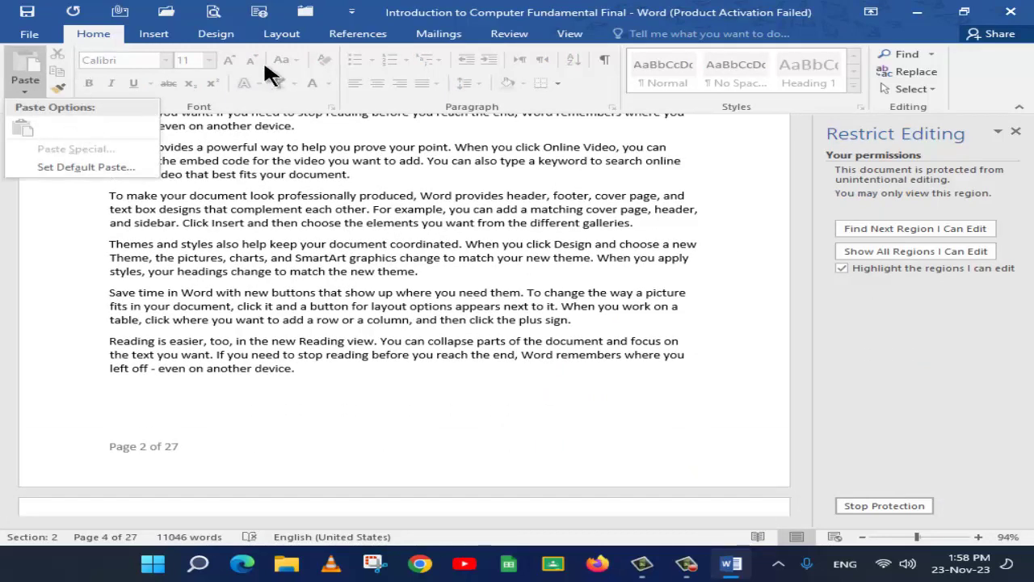
click(597, 253)
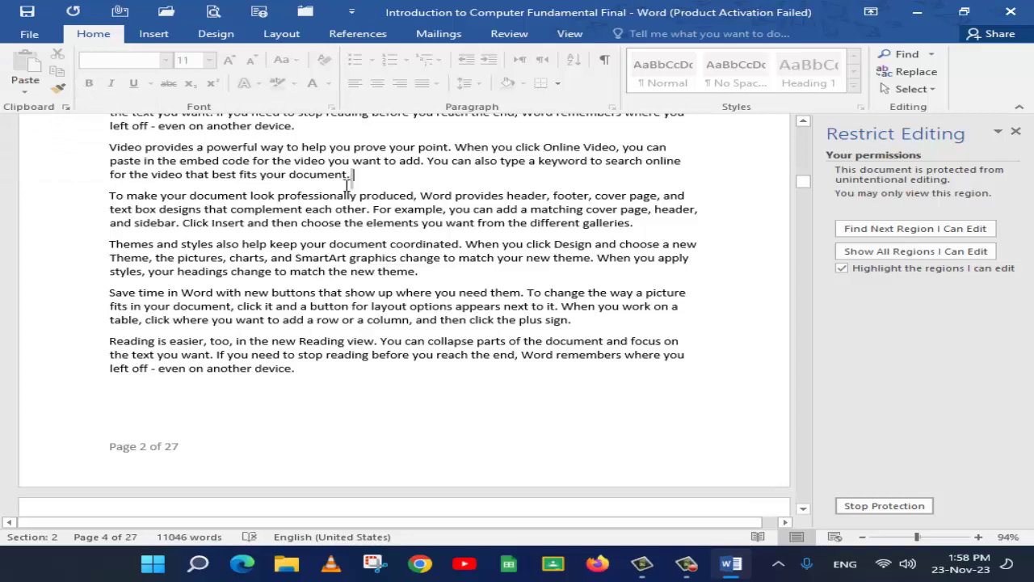
drag(350, 174, 219, 174)
key(Delete)
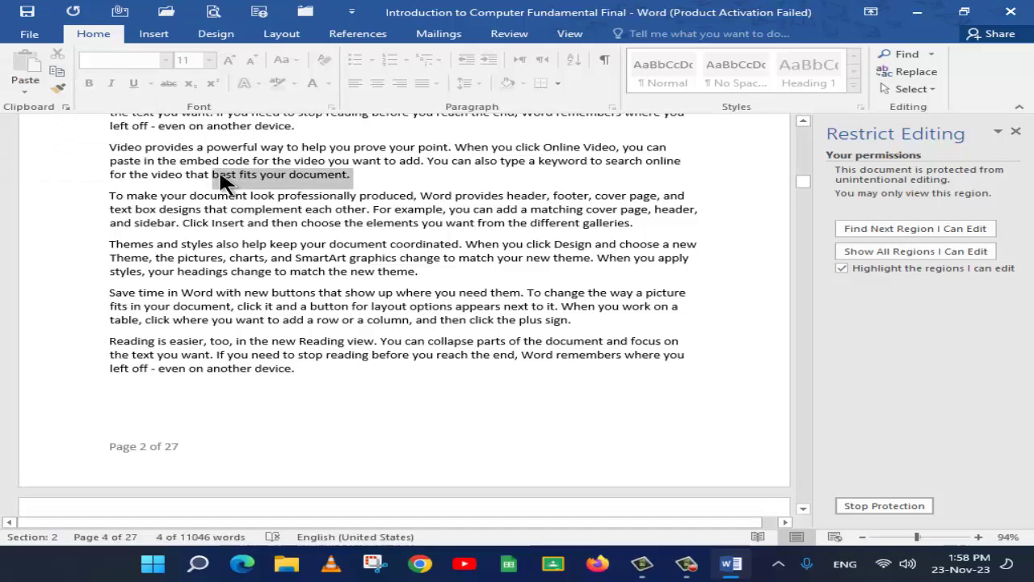
key(Delete)
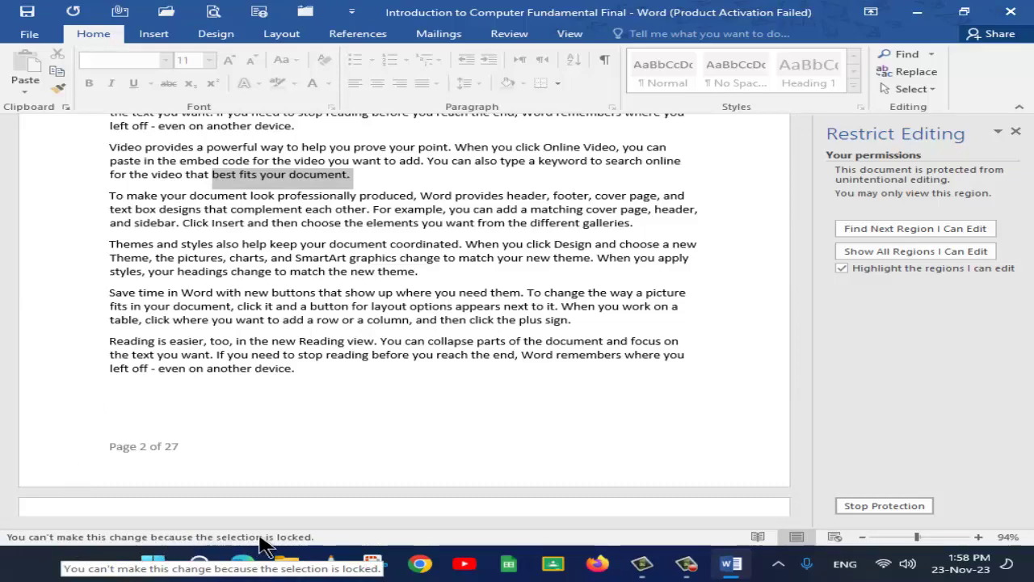
click(414, 245)
Step: Examine which review and comment commands are available for words selected in the first Abacus paragraph
scroll(413, 246, up, 12)
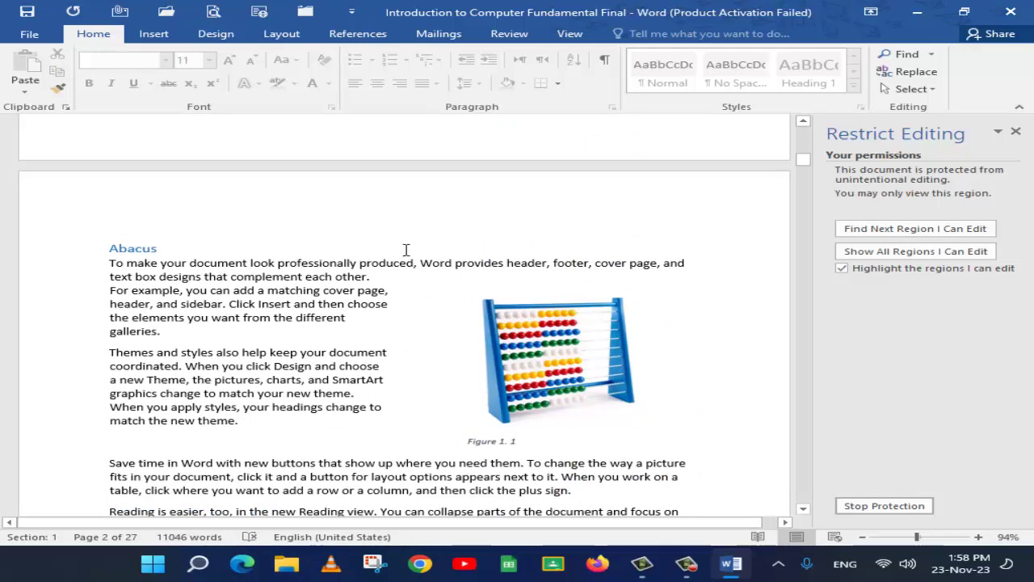
double_click(191, 317)
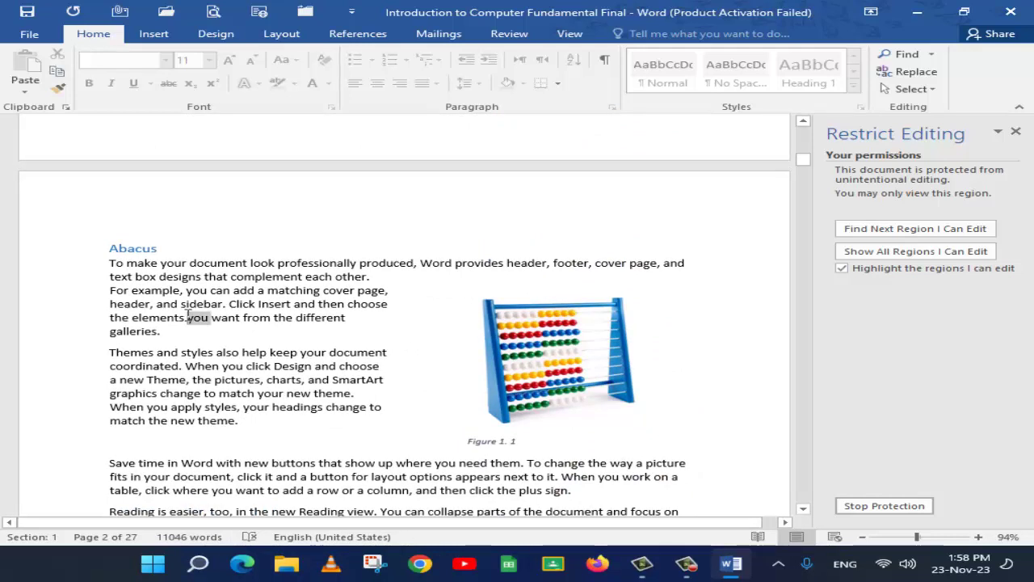
click(537, 35)
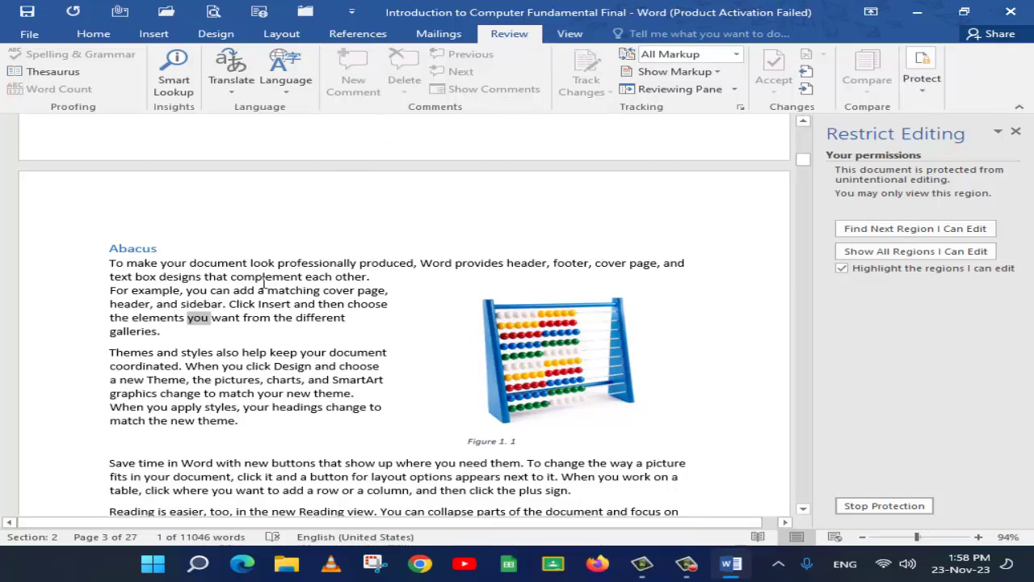
click(262, 283)
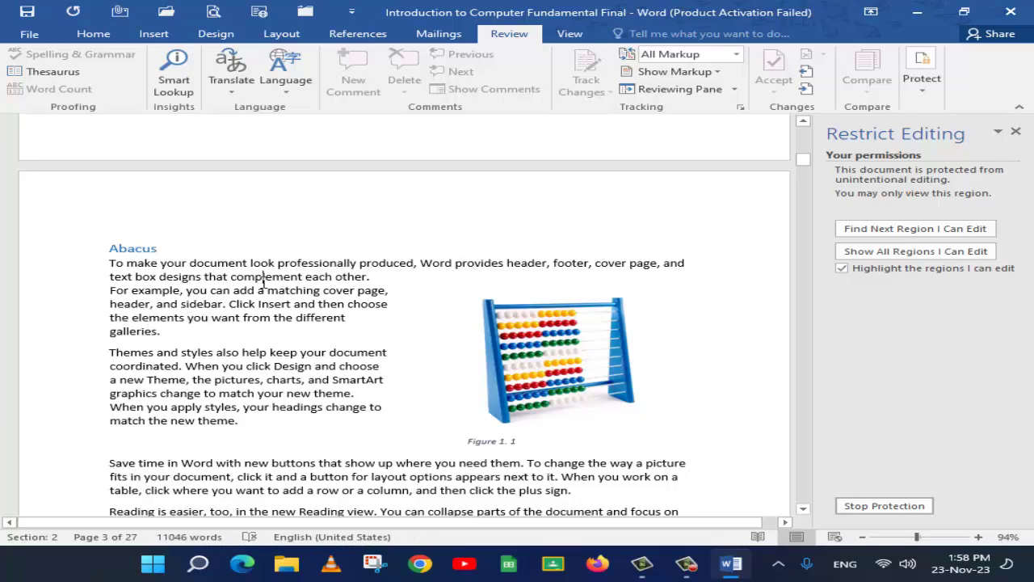
double_click(316, 266)
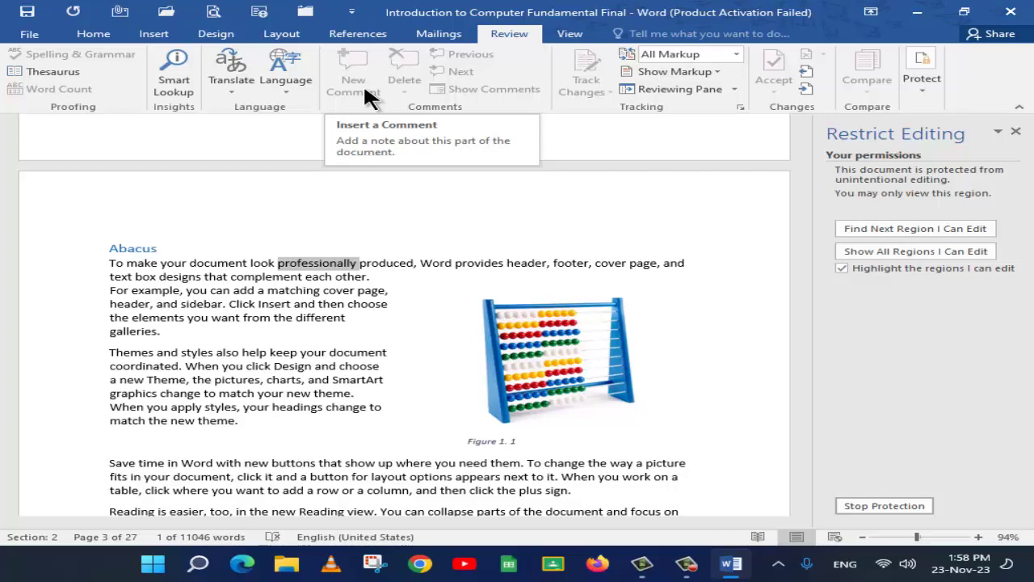
click(354, 265)
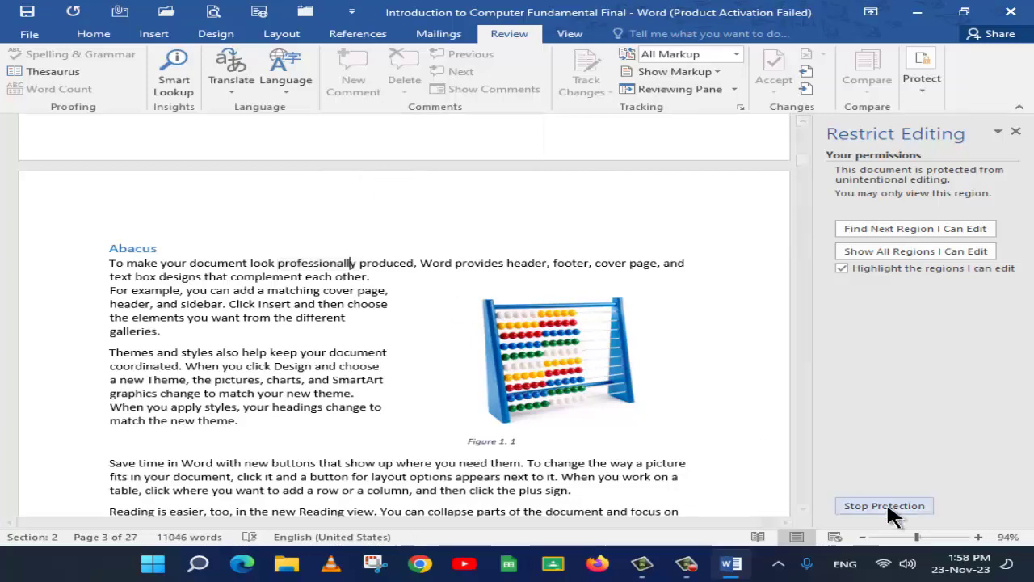
Step: Stop the read-only protection by entering the password in the unprotect field, and set the allowed editing type to Comments
click(886, 506)
text(1)
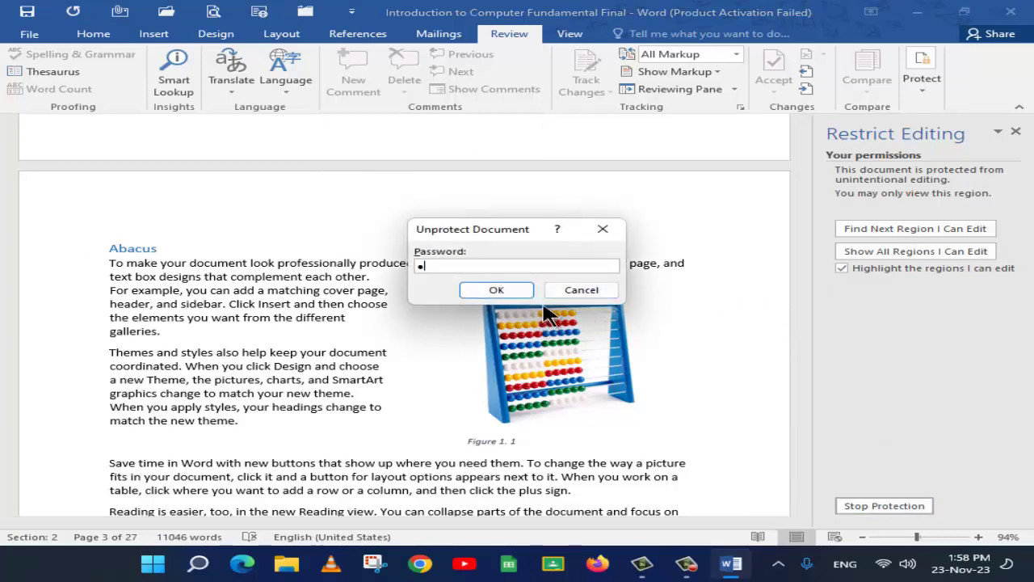
click(495, 291)
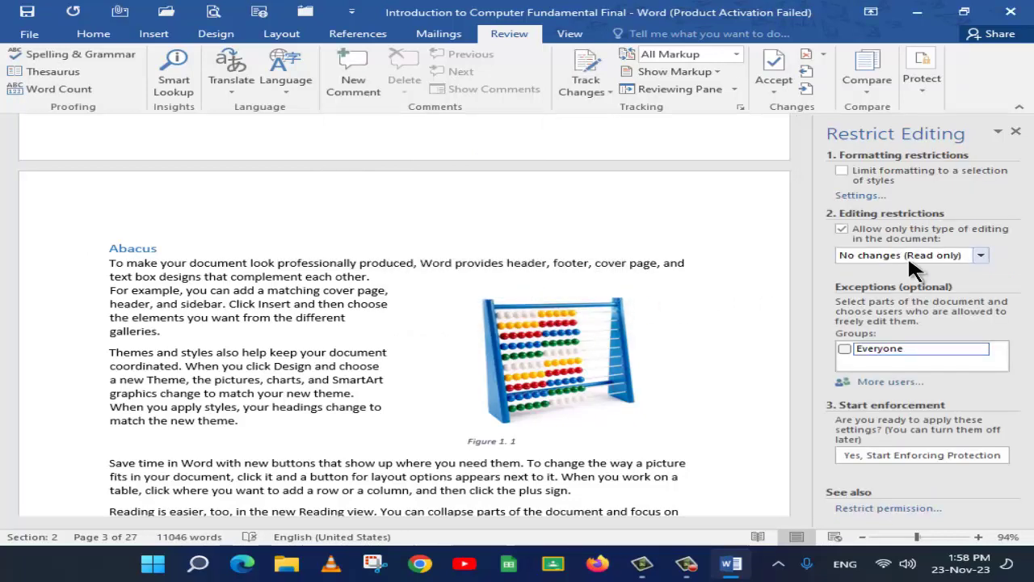
click(907, 255)
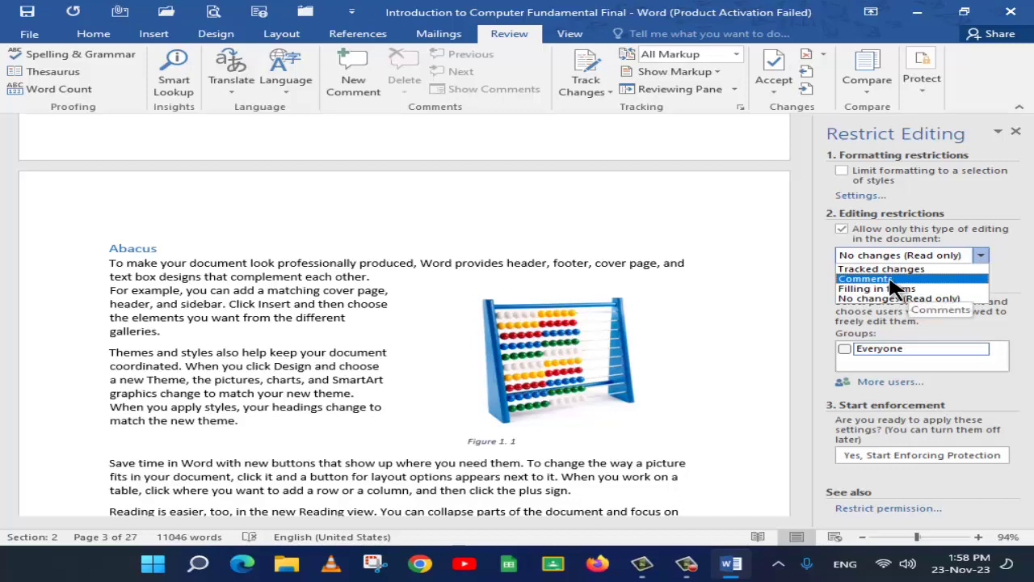
click(881, 278)
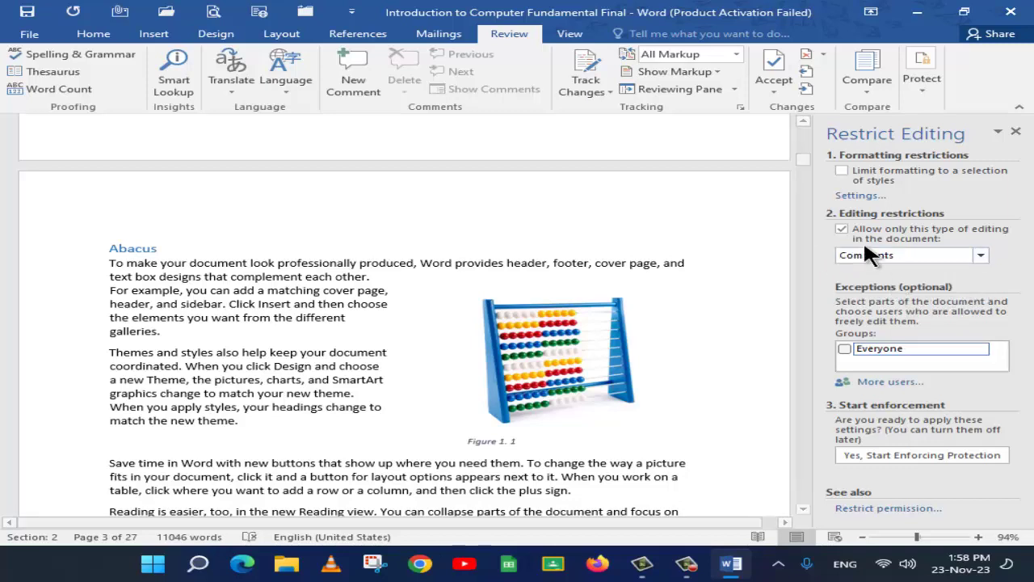
Step: Start enforcing the comments-only protection, entering and confirming the password in the new password fields
click(907, 457)
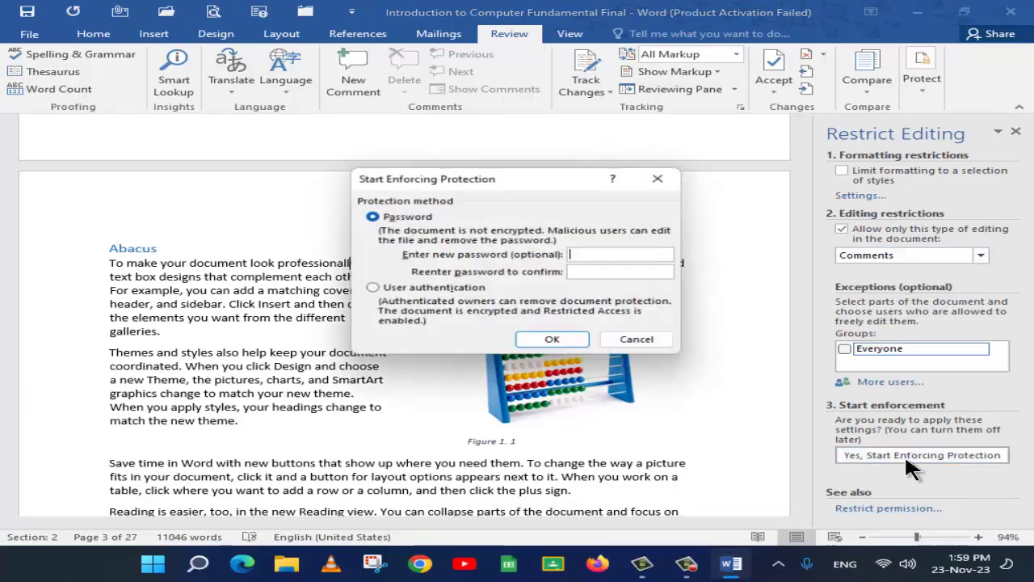
text(1)
key(Tab)
text(1)
click(552, 332)
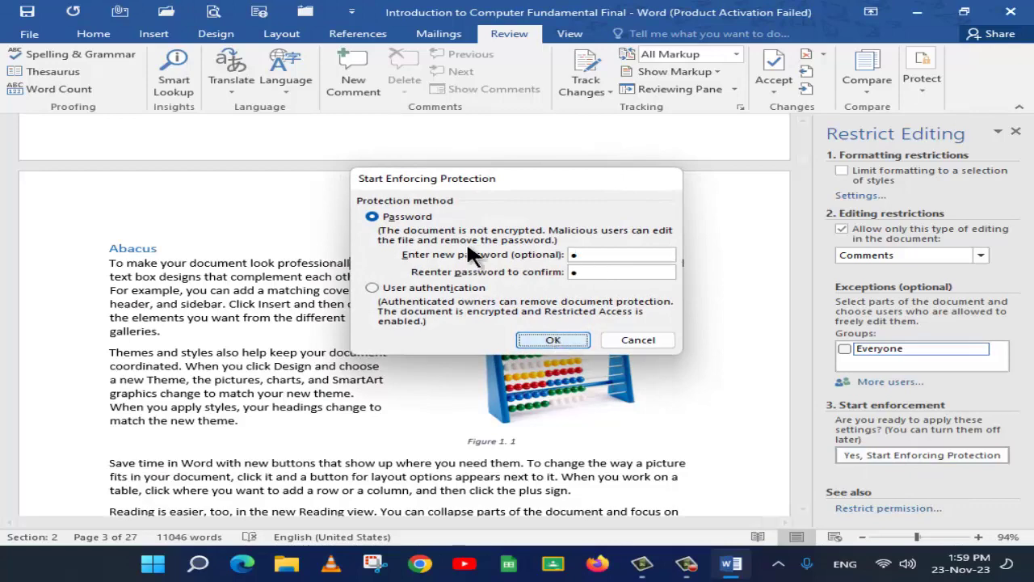
Step: Attach a blank comment to the word "matching" in the first Abacus paragraph and check the formatting commands available for it
click(364, 72)
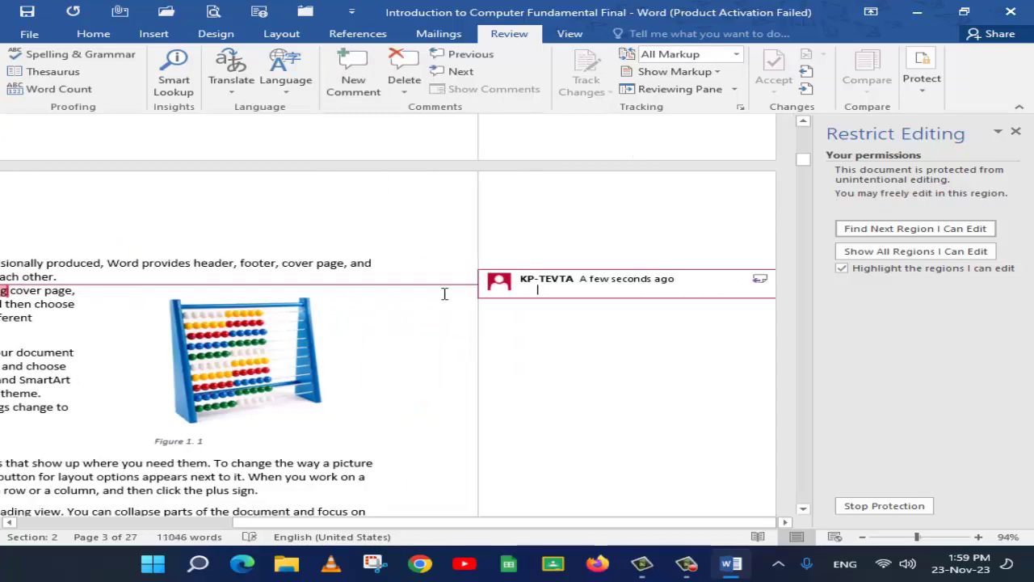
click(93, 33)
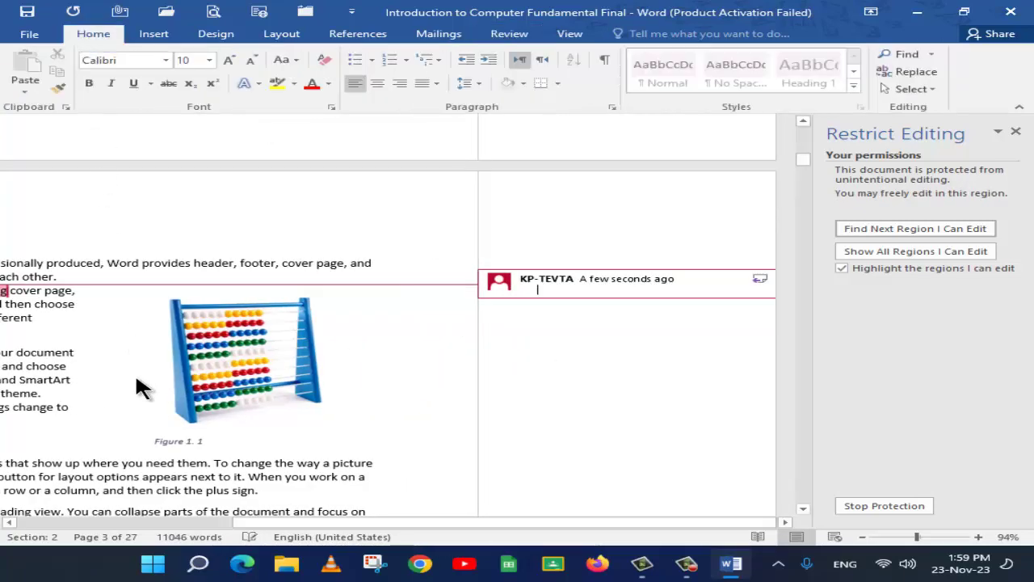
Step: Try to edit the second Abacus paragraph and delete the abacus picture in the comments-only document
click(134, 372)
drag(406, 522, 157, 519)
click(199, 367)
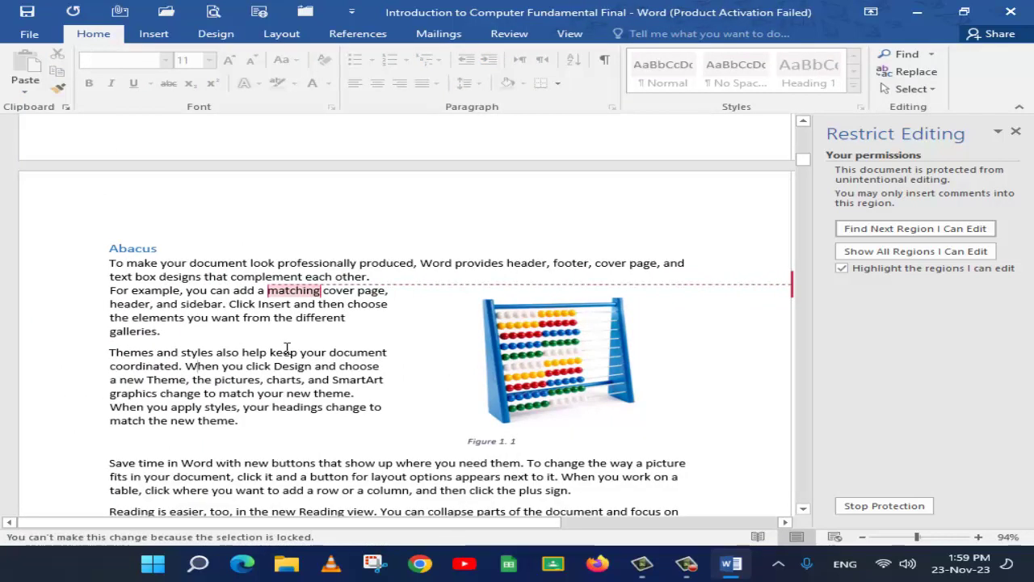
click(608, 374)
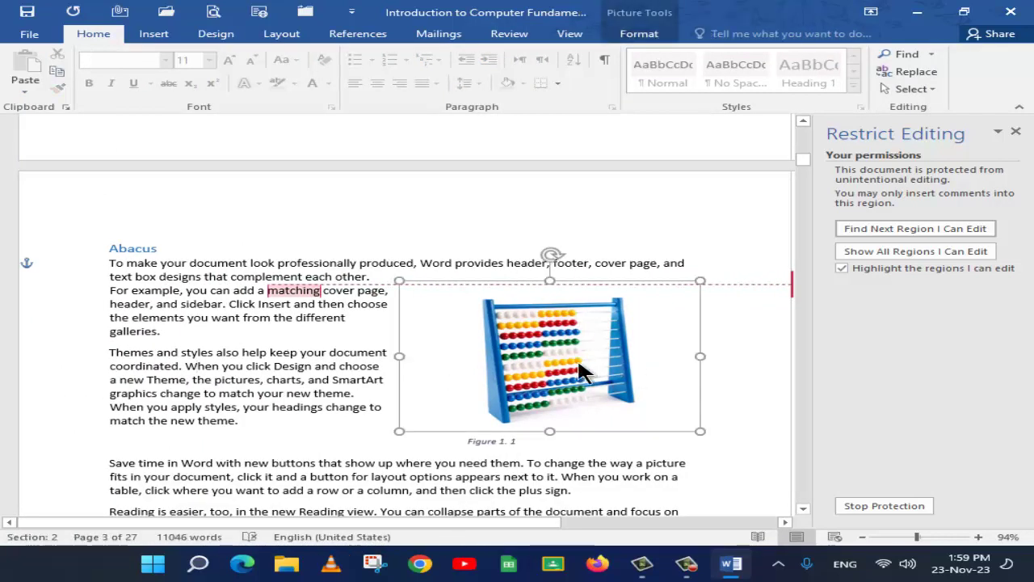
key(Delete)
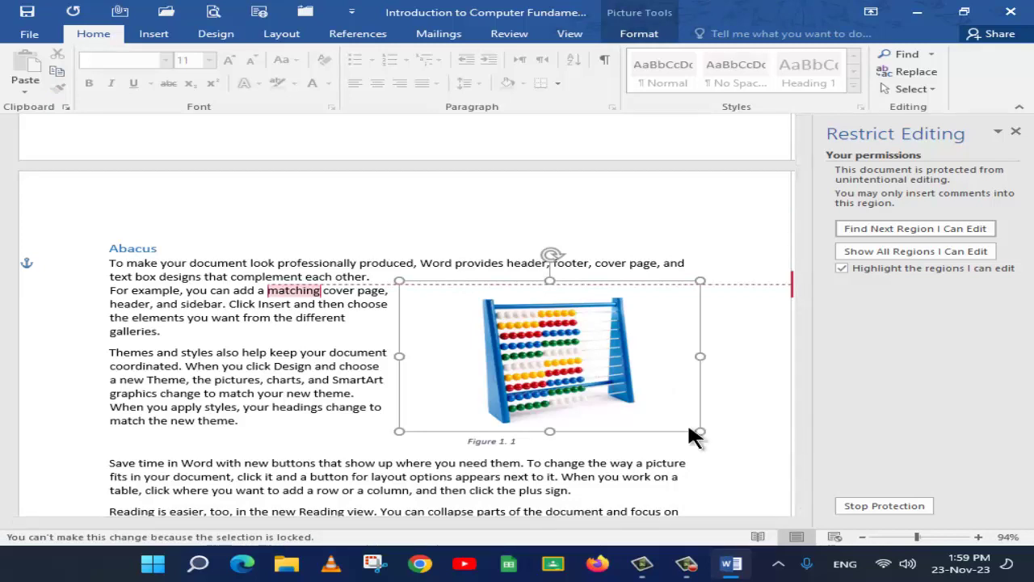
Step: Stop the comments-only protection by entering the password in the unprotect field, and allow only Tracked changes, removing the ignored exceptions
click(887, 505)
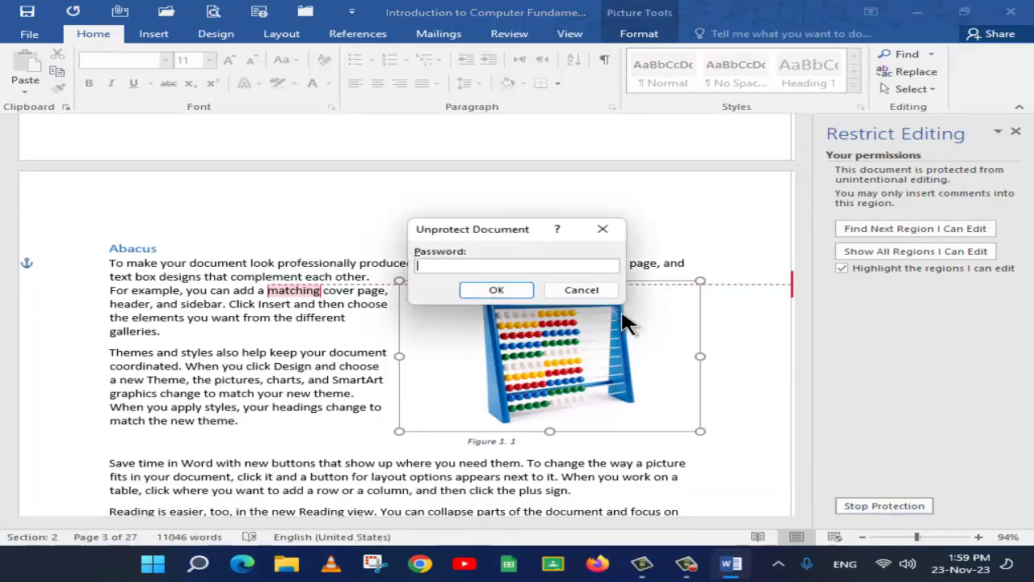
click(507, 284)
click(980, 255)
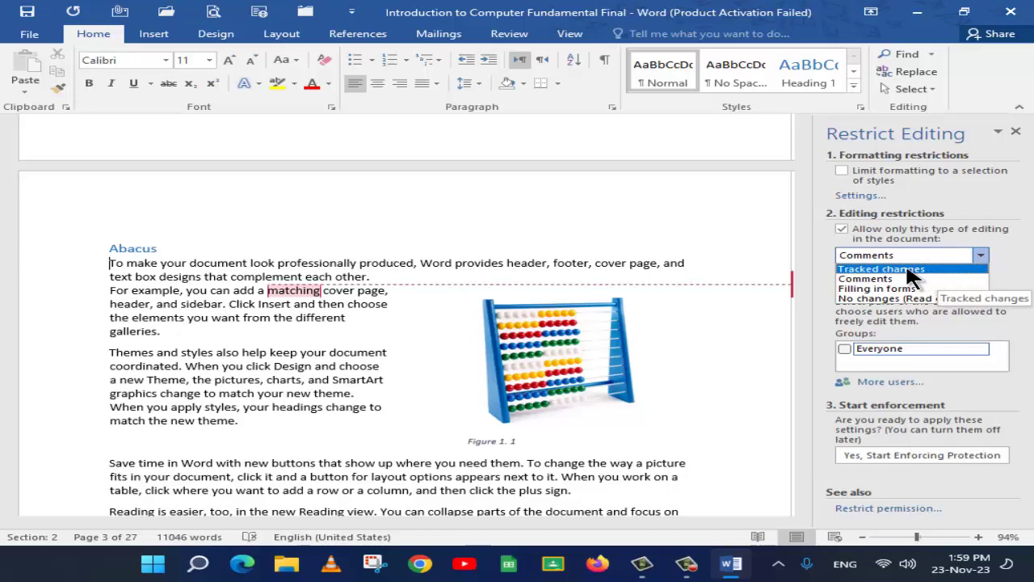
click(907, 269)
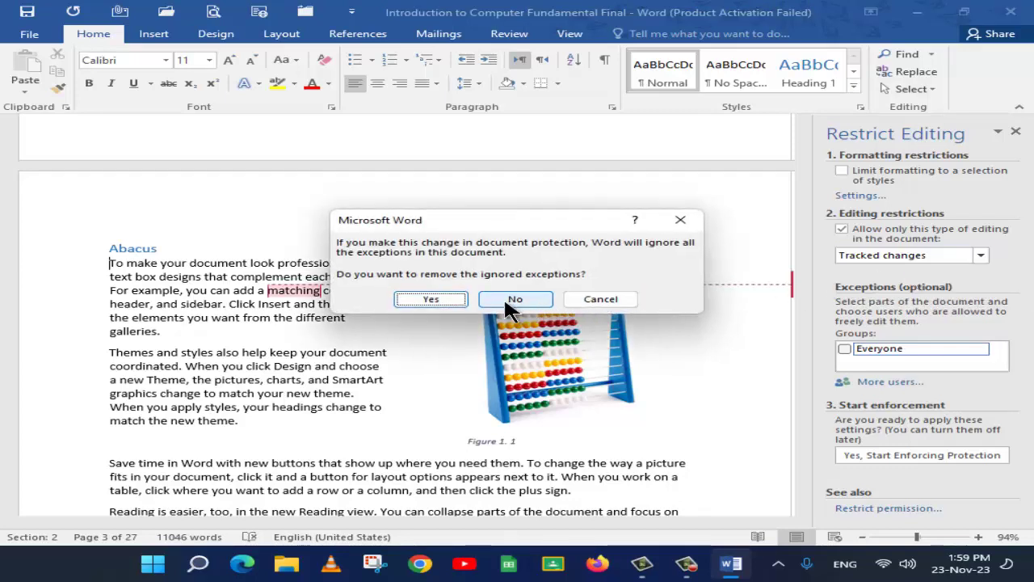
click(431, 299)
Step: Set the allowed editing type to Filling in forms and view the list of sections that can be protected
click(929, 256)
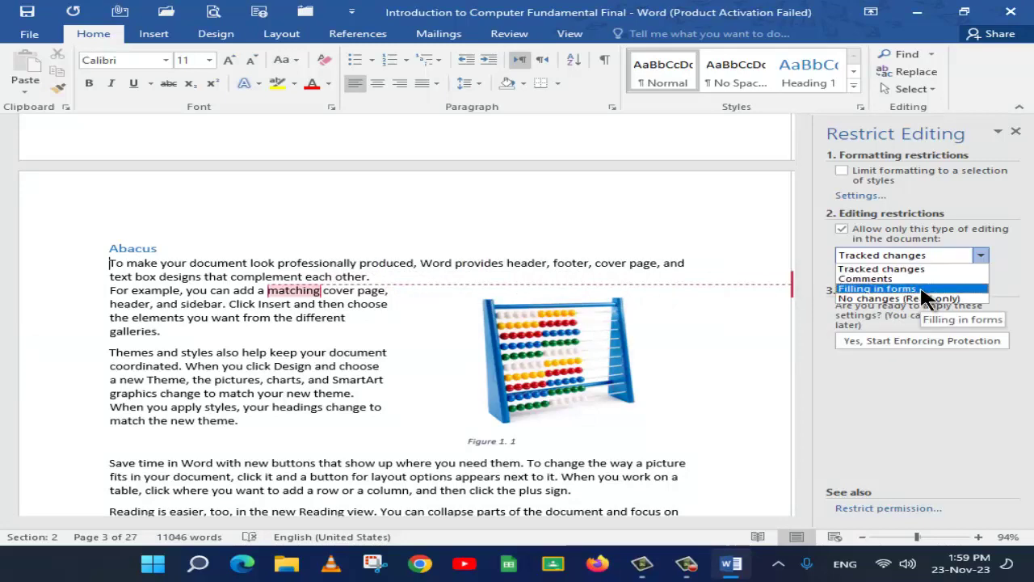
click(921, 290)
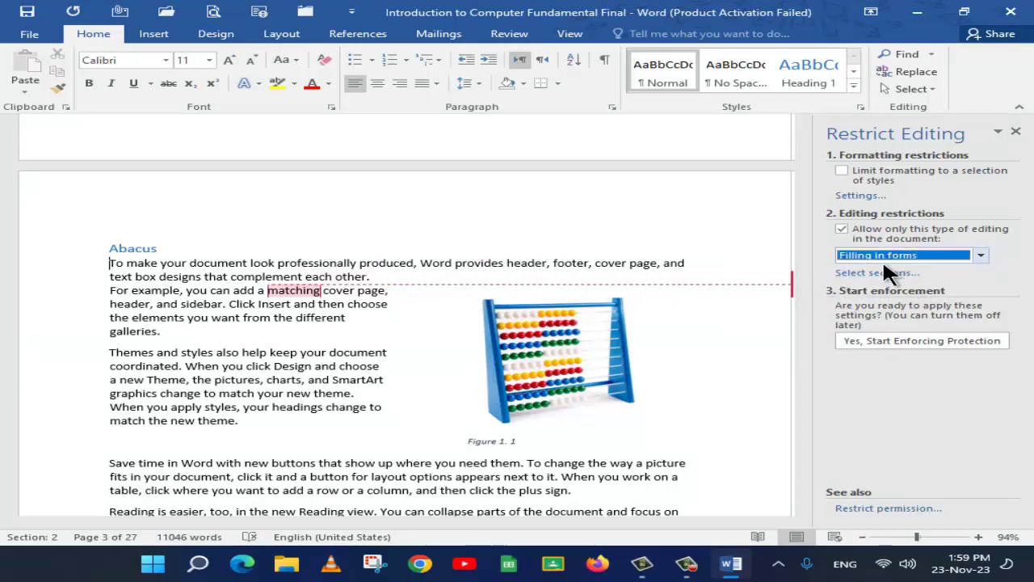
click(872, 273)
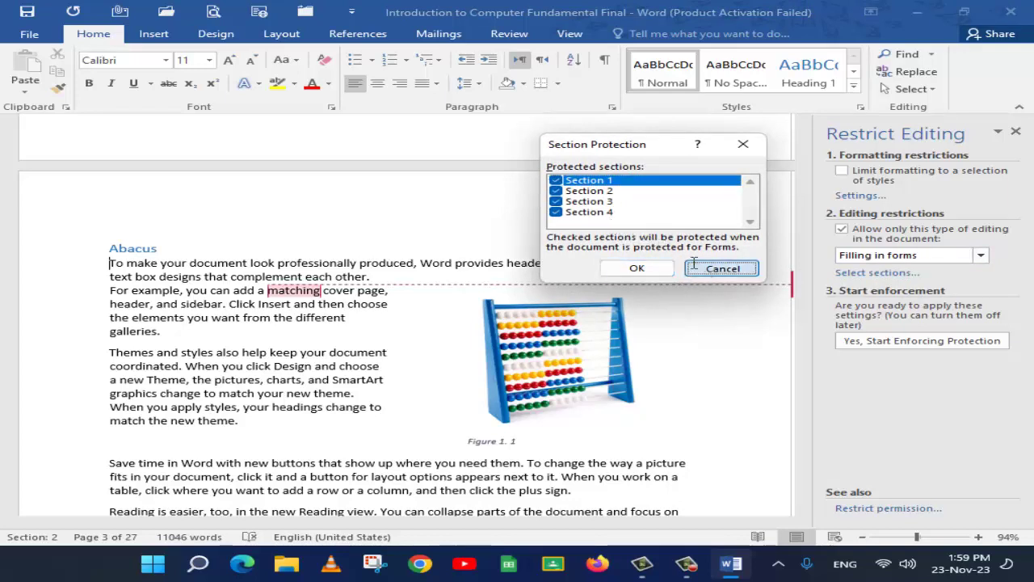
click(722, 267)
Step: Examine the page and section break types that can divide the document into sections
click(275, 37)
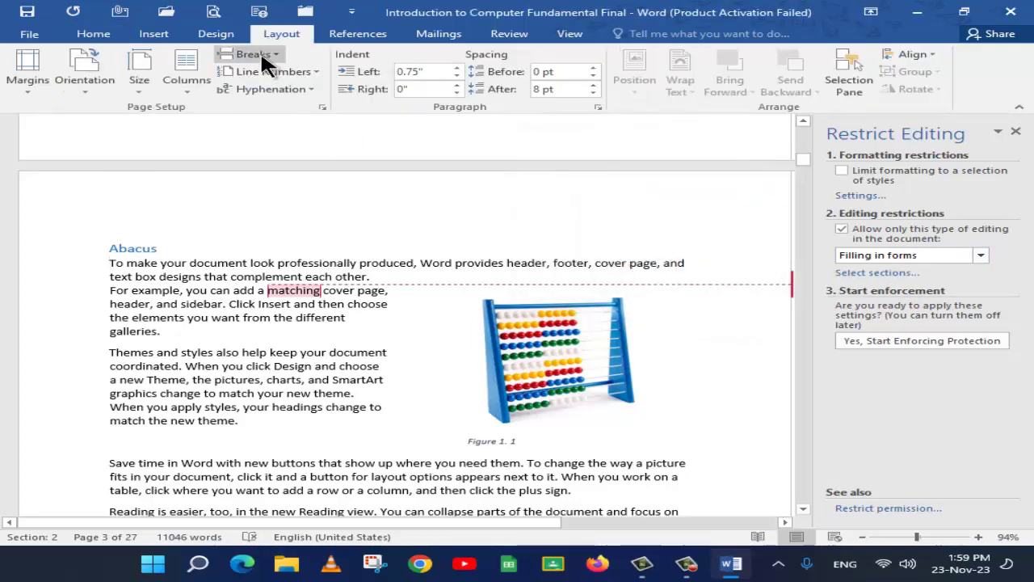
click(253, 55)
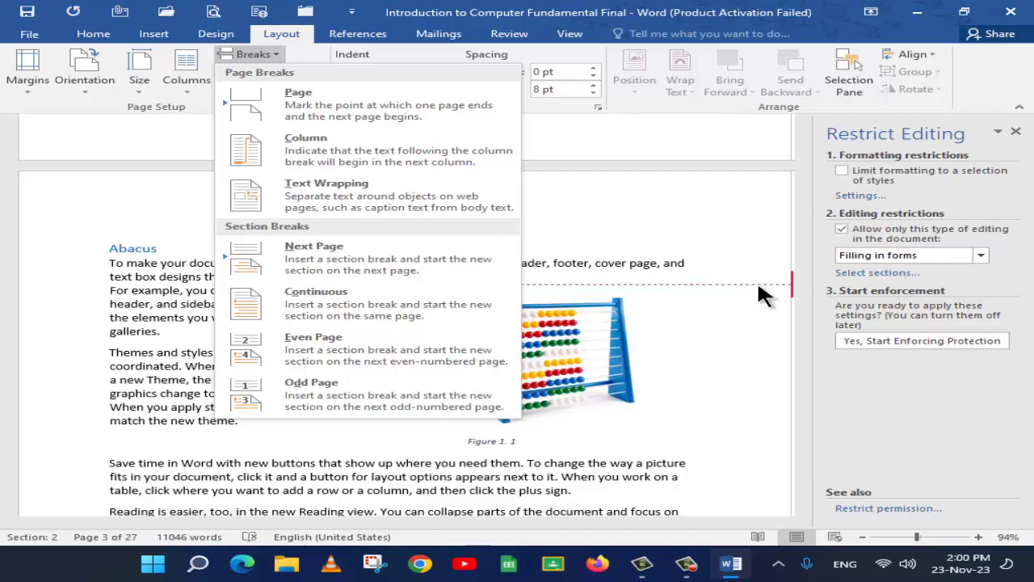
click(633, 250)
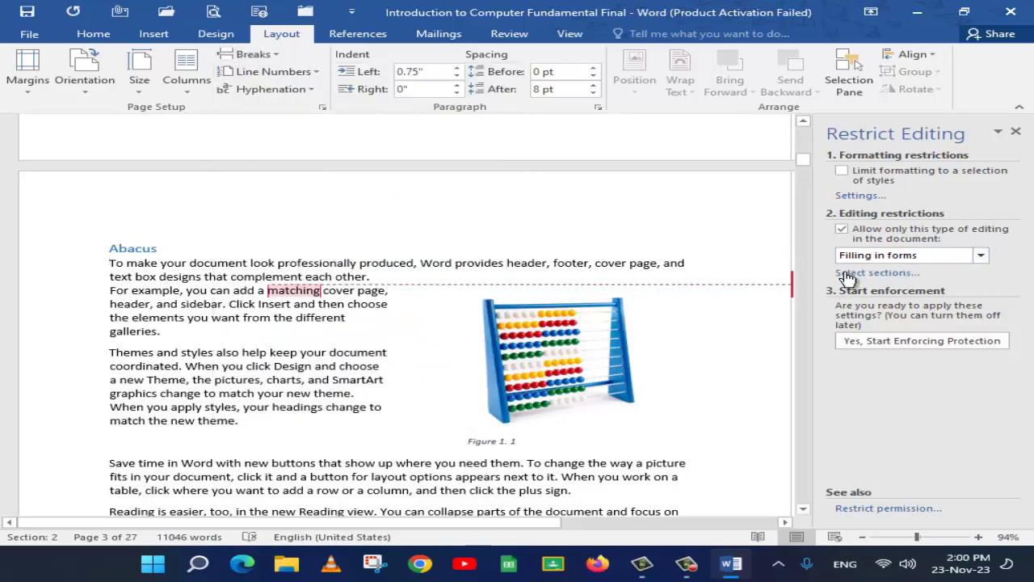
Step: Exclude Section 4 from the sections protected for forms and discard the change
click(844, 272)
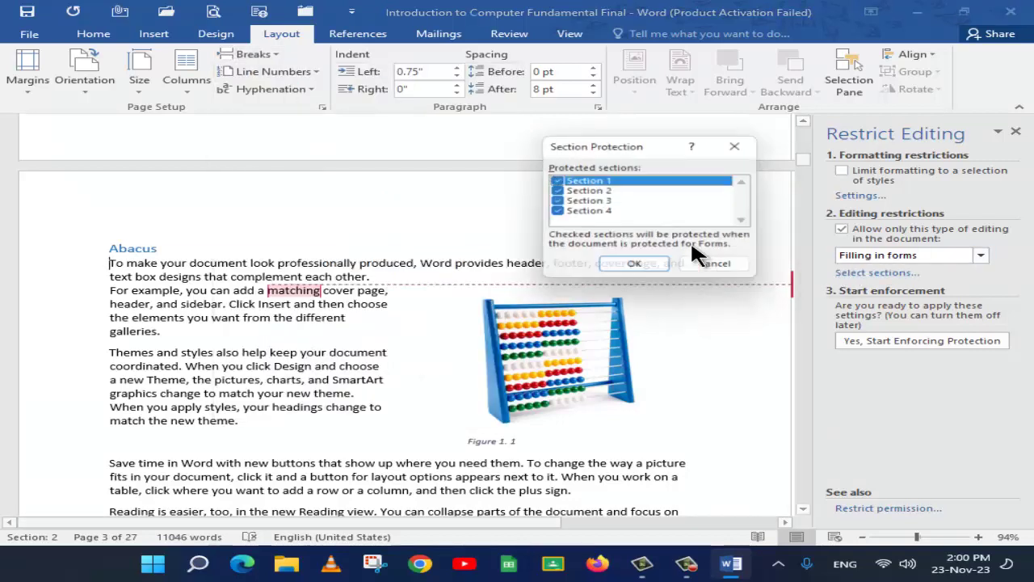
click(556, 213)
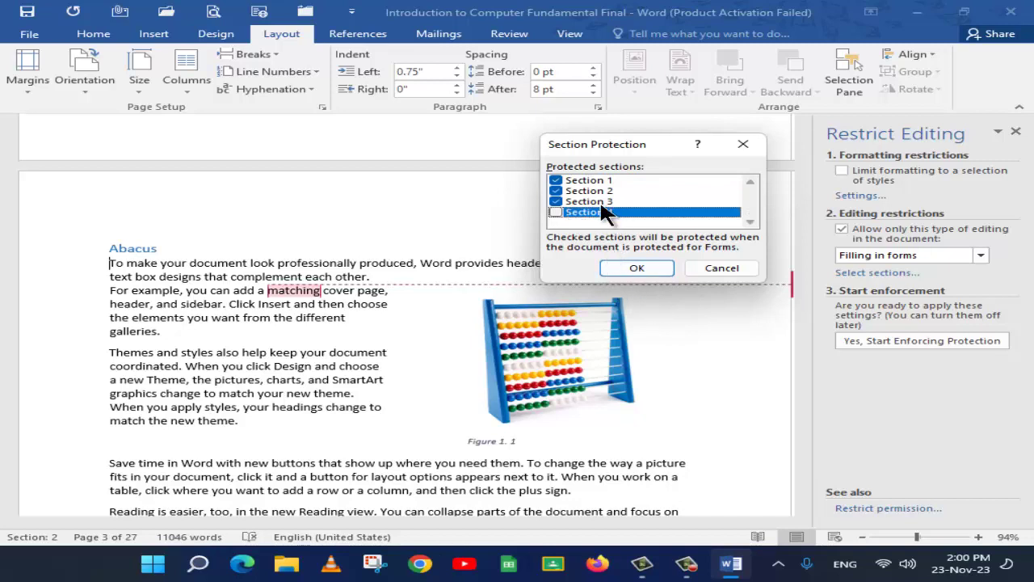
click(722, 268)
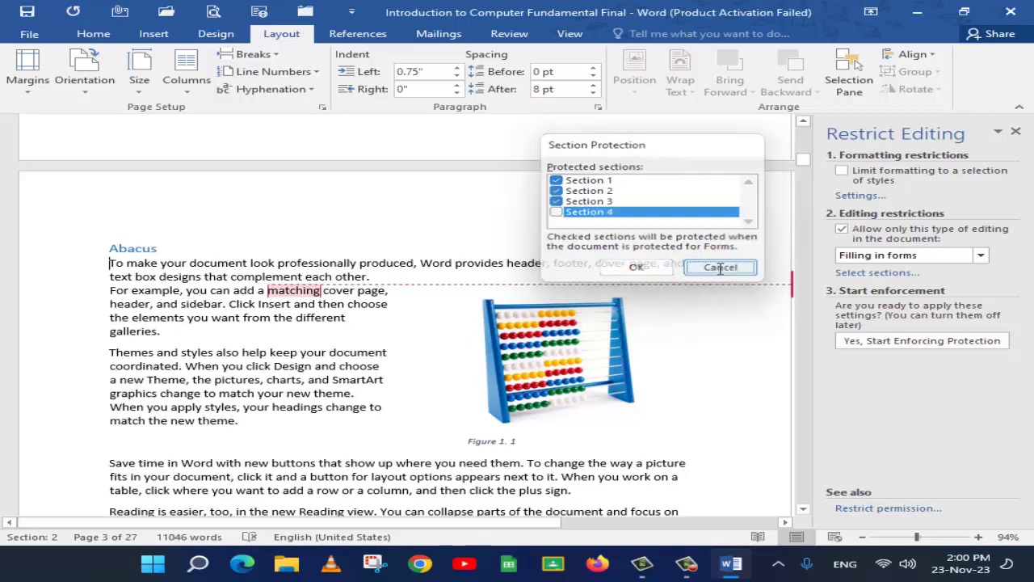
click(502, 37)
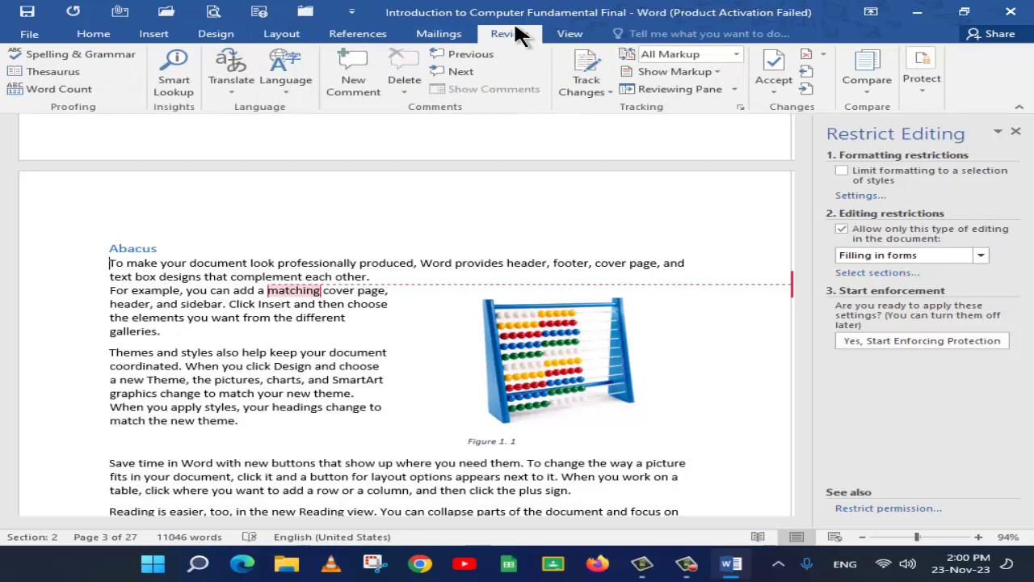